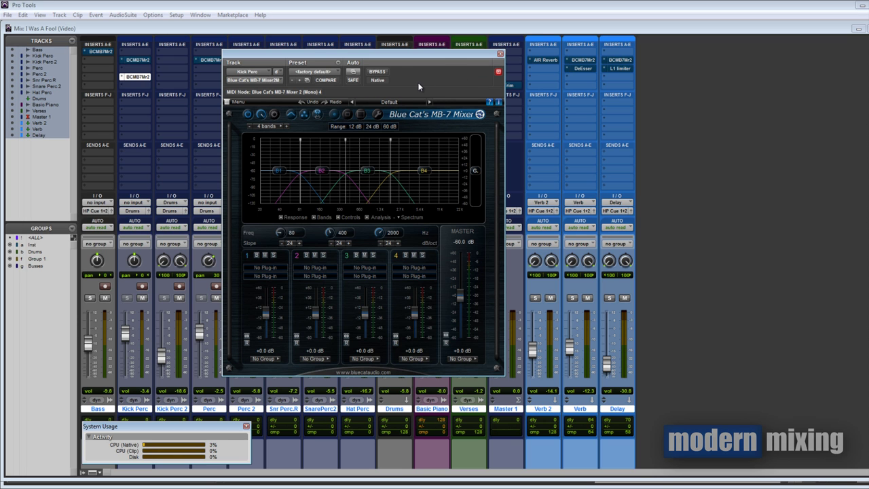
# - Close the Kick Perc plug-in window and remove the MB-7 Mixer inserts from the Kick Perc, Perc and SnarePerc2 tracks
pyautogui.moveTo(441, 53); pyautogui.dragTo(370, 69)
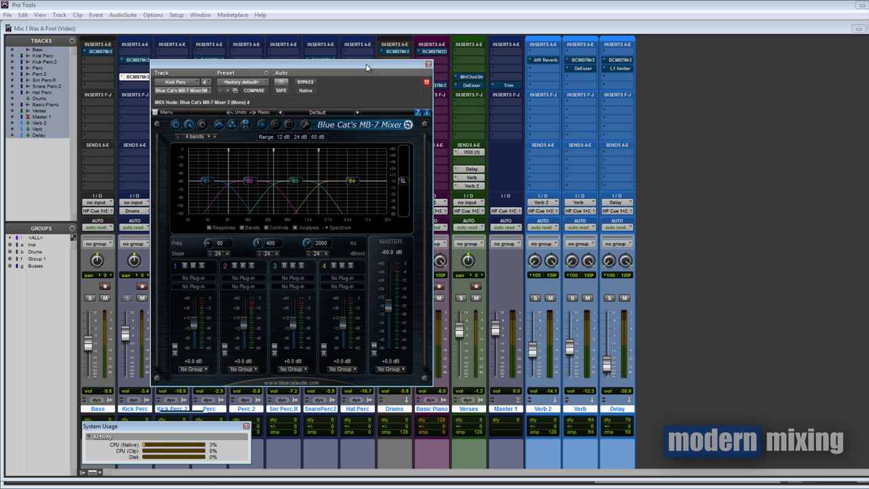
pyautogui.click(427, 64)
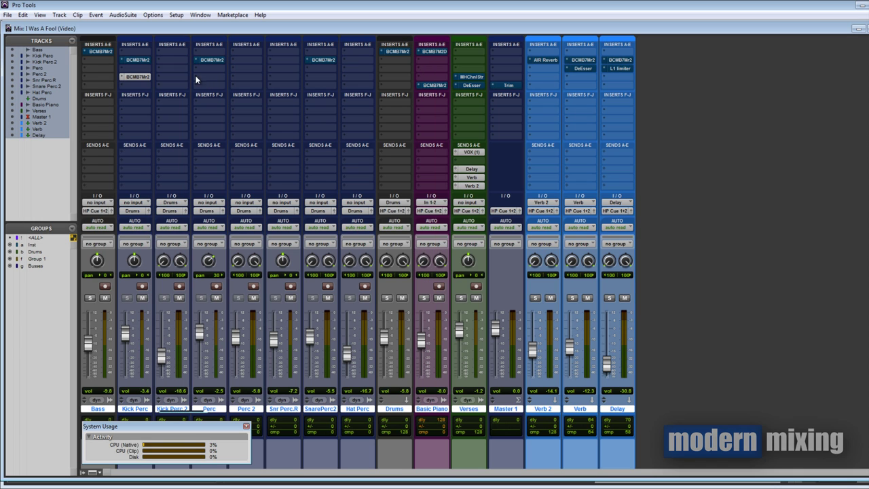
pyautogui.click(122, 58)
pyautogui.click(139, 61)
pyautogui.click(198, 60)
pyautogui.click(308, 60)
pyautogui.click(308, 60)
pyautogui.click(328, 63)
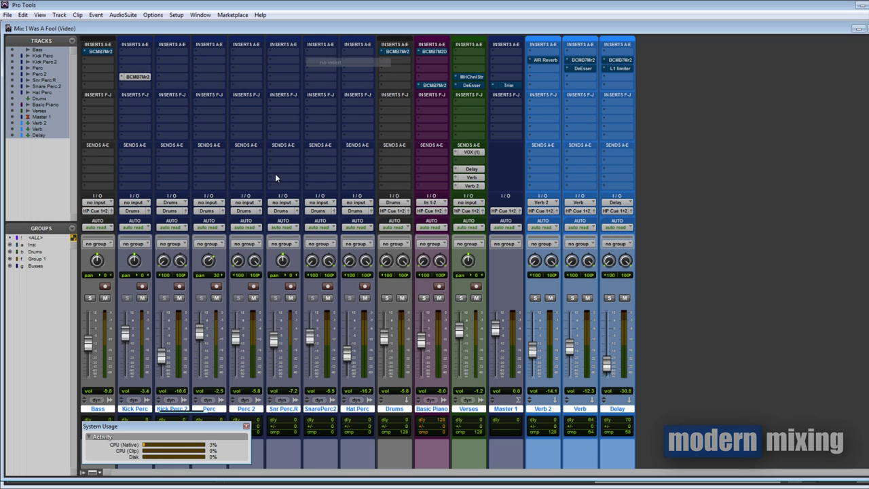
pyautogui.click(126, 77)
pyautogui.click(141, 77)
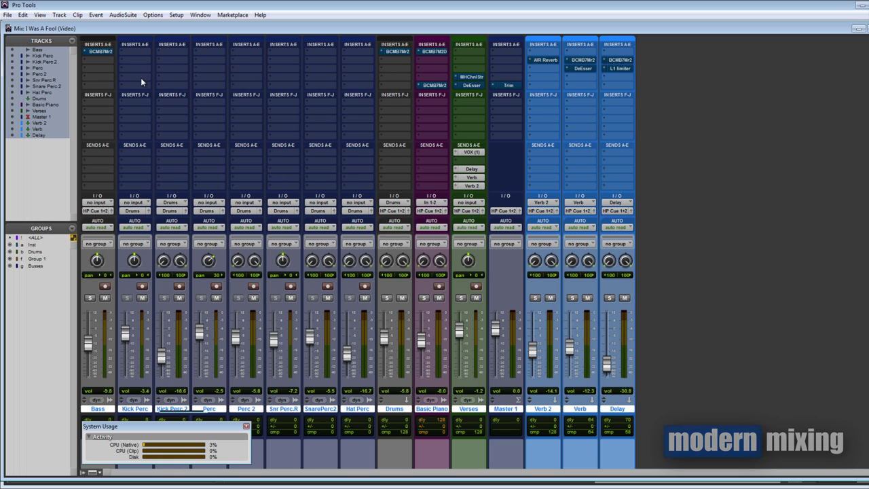
# - Move the System Usage window aside, bypass the MB-7 Mixer insert on the Bass track and open its plug-in window
pyautogui.moveTo(213, 427); pyautogui.dragTo(455, 380)
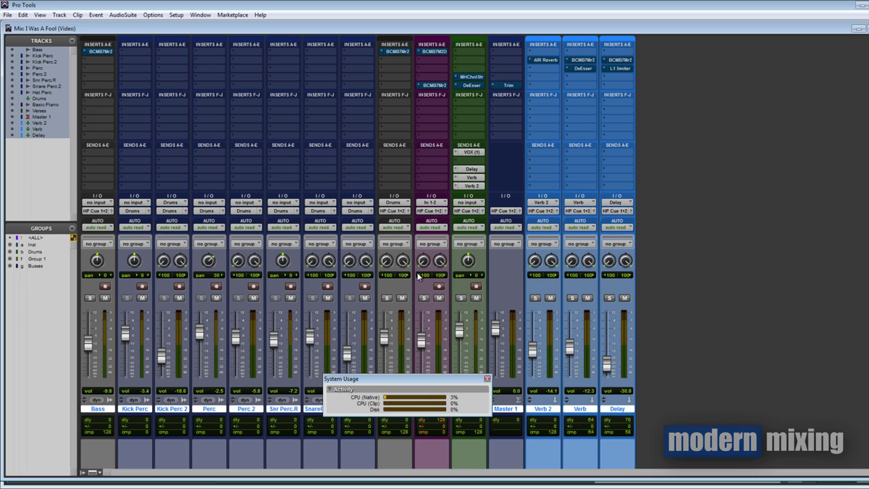
pyautogui.keyDown('ctrl'); pyautogui.keyDown('super'); pyautogui.click(96, 50); pyautogui.keyUp('super'); pyautogui.keyUp('ctrl')
pyautogui.click(97, 50)
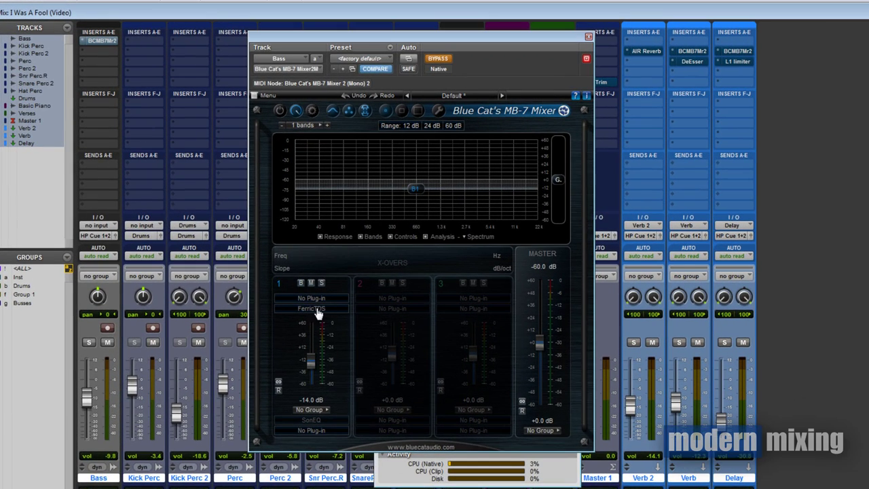
# - Show the editor of the FerricTDS plug-in hosted in band 1 of the Bass mixer, examine its settings and close it
pyautogui.click(317, 311)
pyautogui.click(354, 312)
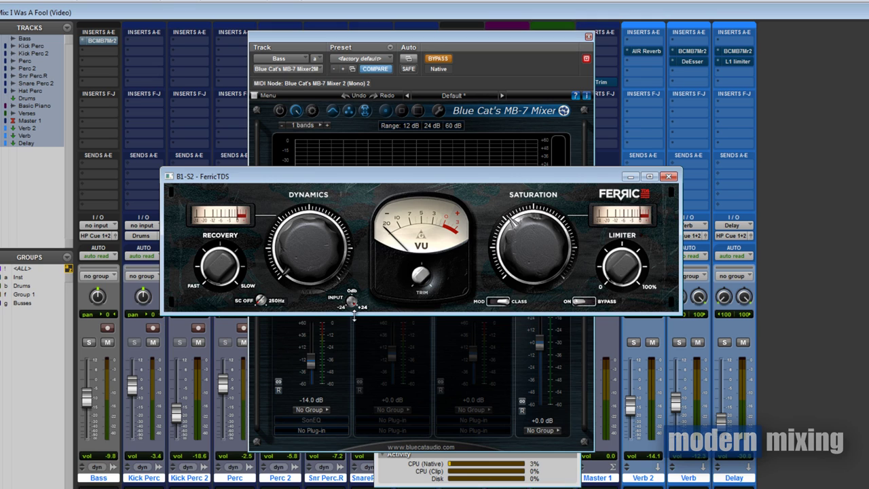
pyautogui.click(668, 177)
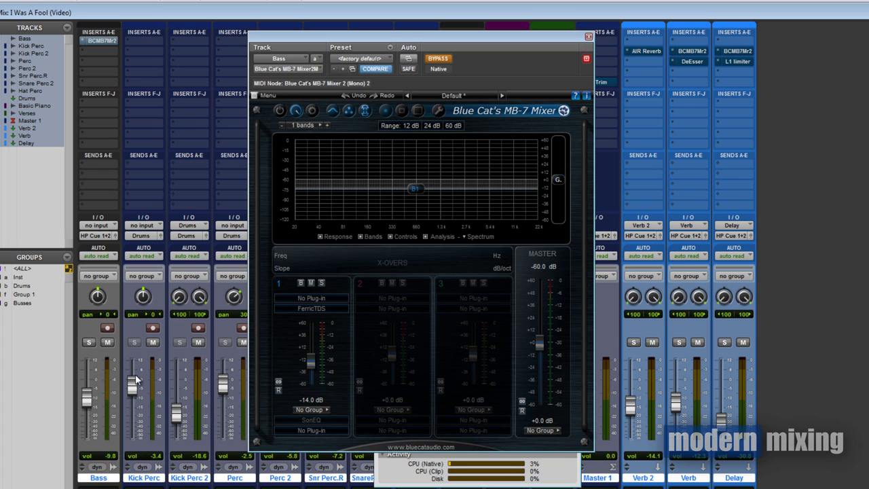
# - Solo the Bass track and place the playback cursor near the start of its clip in the Edit window, returning to the mixer view
pyautogui.moveTo(382, 36); pyautogui.dragTo(547, 69)
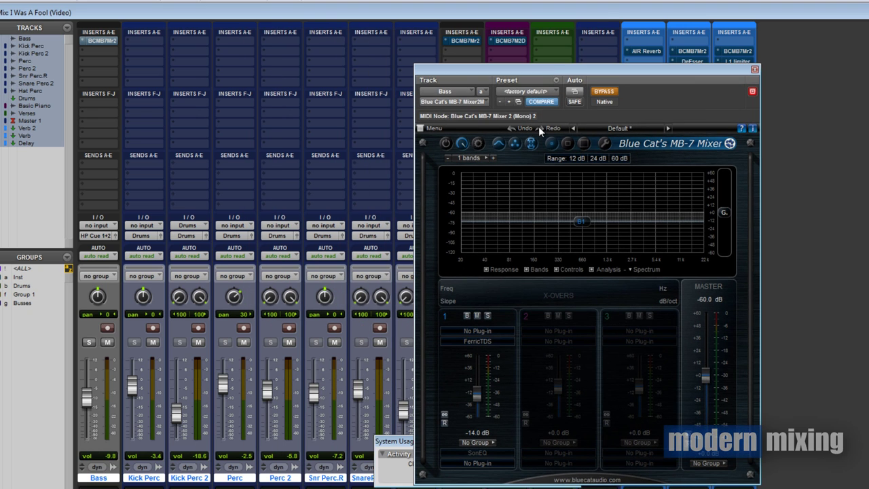
pyautogui.moveTo(122, 480); pyautogui.dragTo(123, 488)
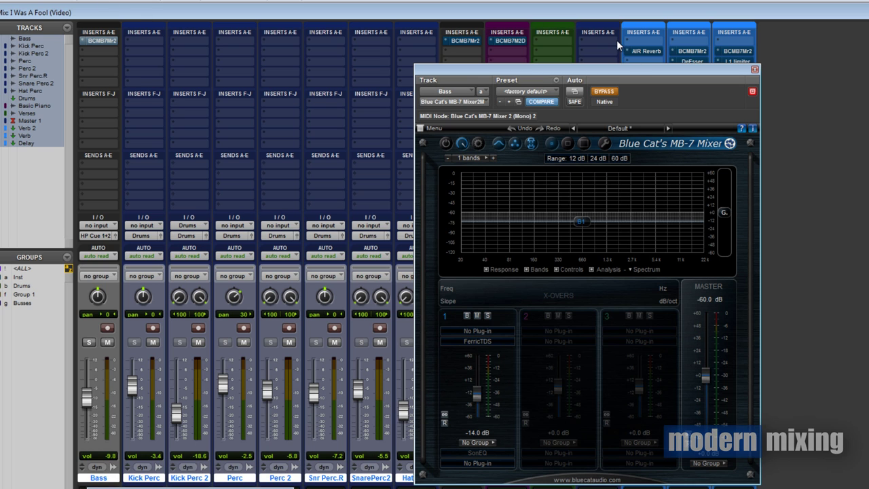
pyautogui.click(93, 342)
pyautogui.moveTo(555, 71); pyautogui.dragTo(538, 82)
pyautogui.hotkey('ctrl', '=')
pyautogui.hotkey('ctrl', '=')
pyautogui.hotkey('ctrl', '=')
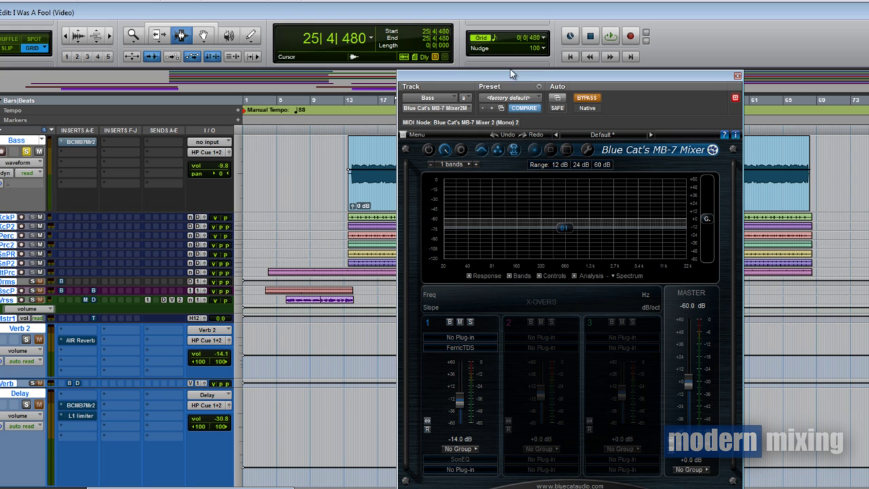
pyautogui.click(353, 132)
pyautogui.hotkey('ctrl', '=')
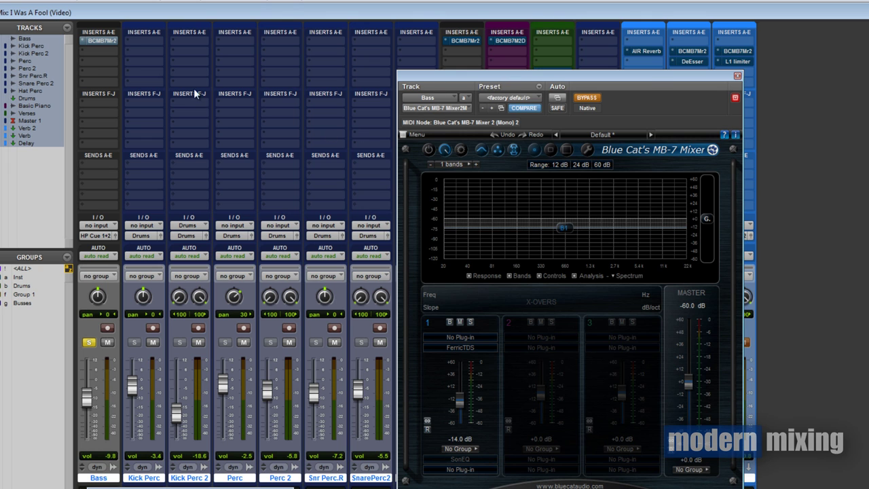
# - Play the soloed bass while comparing the MB-7 Mixer bypassed and active, leave it active and stop playback
pyautogui.press('space')
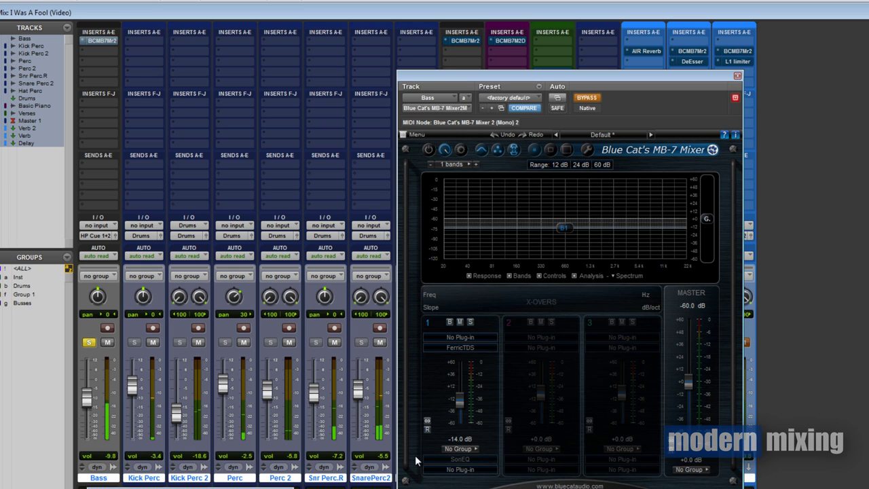
pyautogui.click(588, 98)
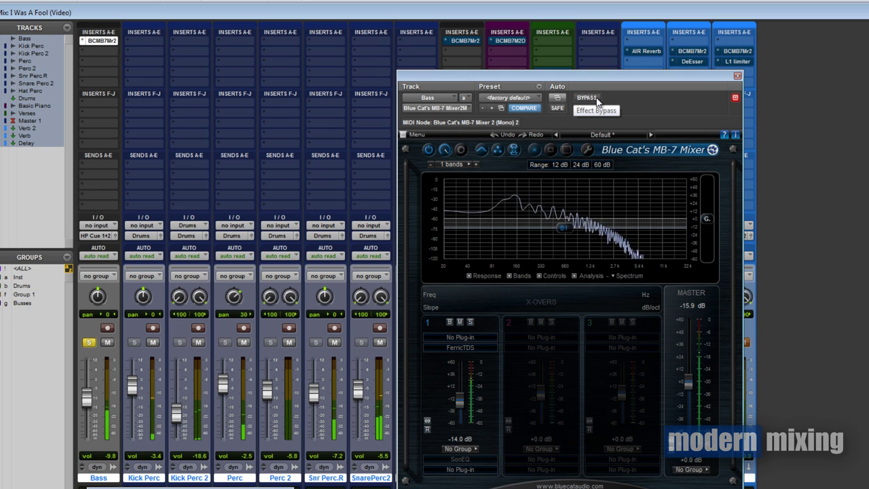
pyautogui.click(597, 99)
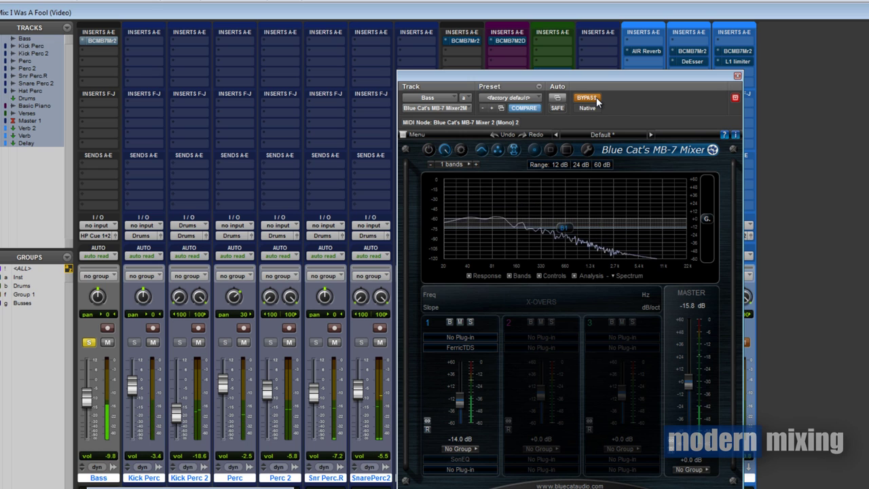
pyautogui.click(597, 99)
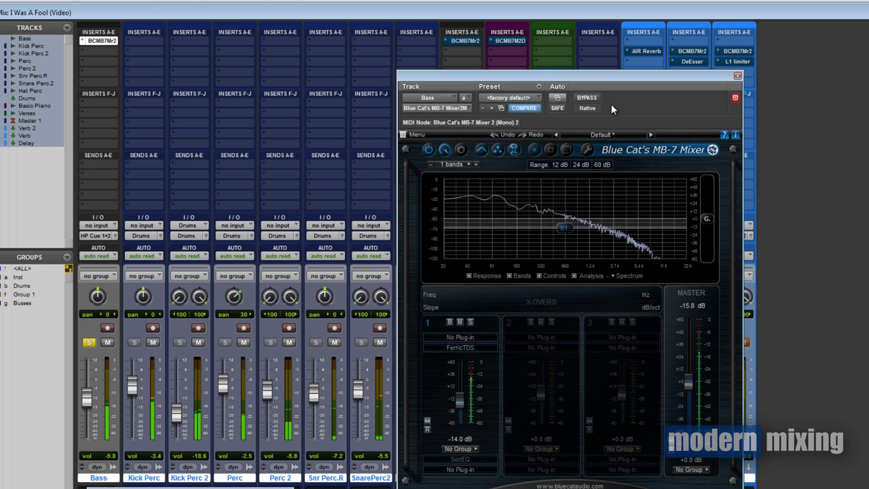
pyautogui.press('space')
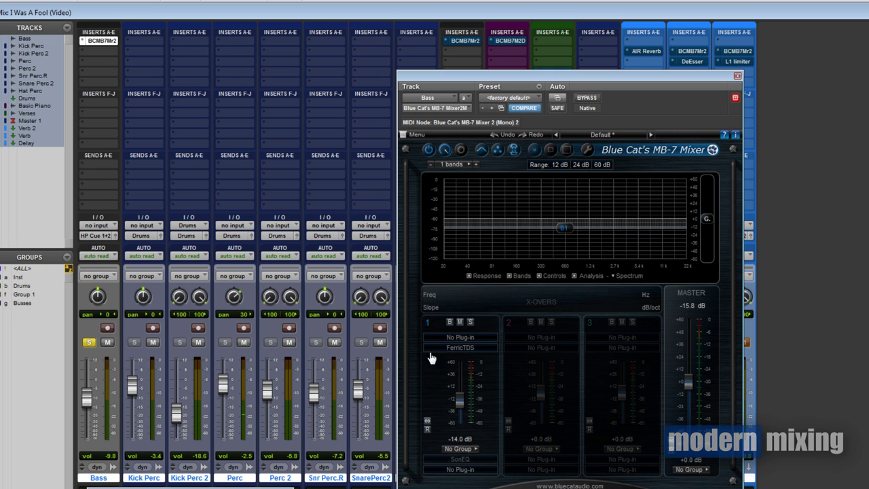
# - Review the FerricTDS dynamics, saturation and limiter settings in its editor and close the editor again
pyautogui.click(473, 347)
pyautogui.click(528, 355)
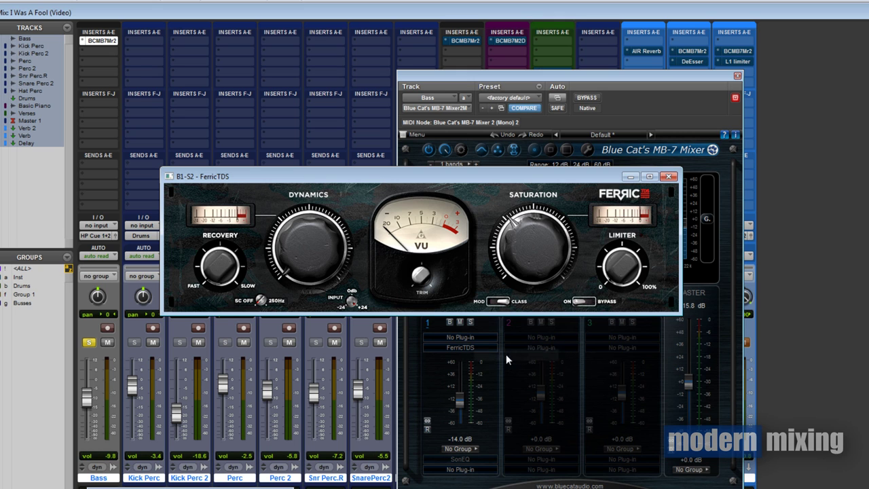
pyautogui.click(669, 177)
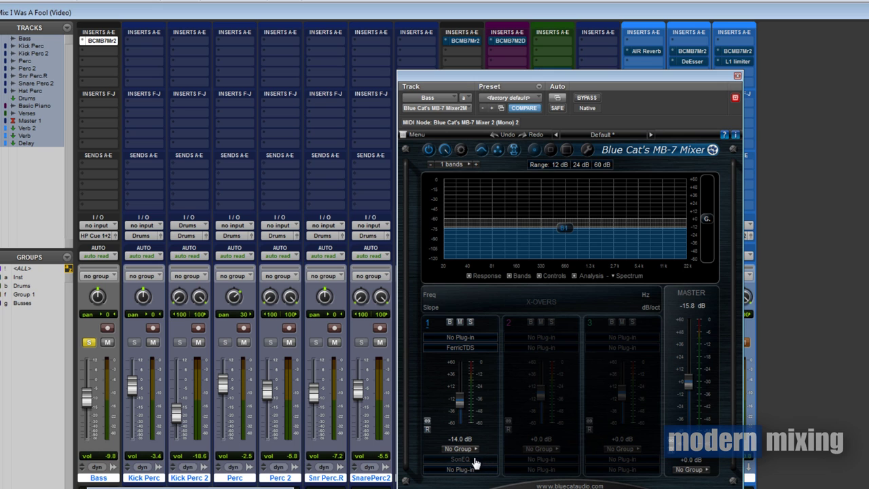
pyautogui.click(468, 347)
pyautogui.click(543, 358)
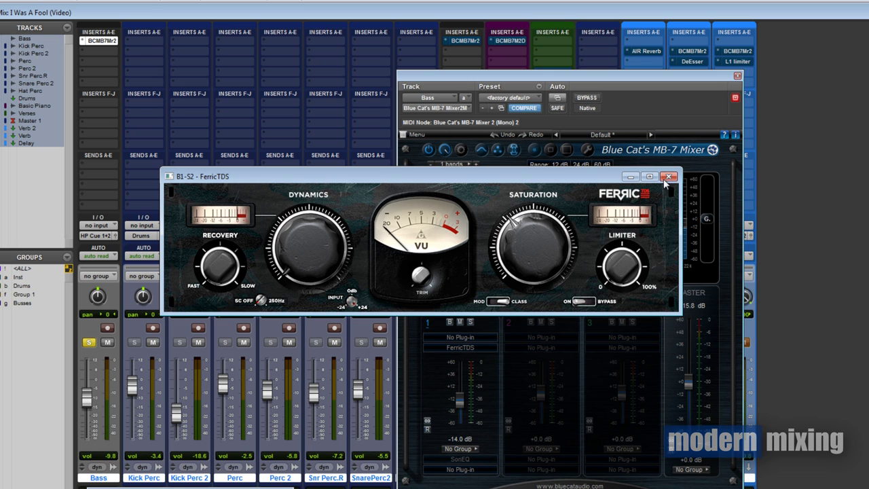
pyautogui.click(669, 176)
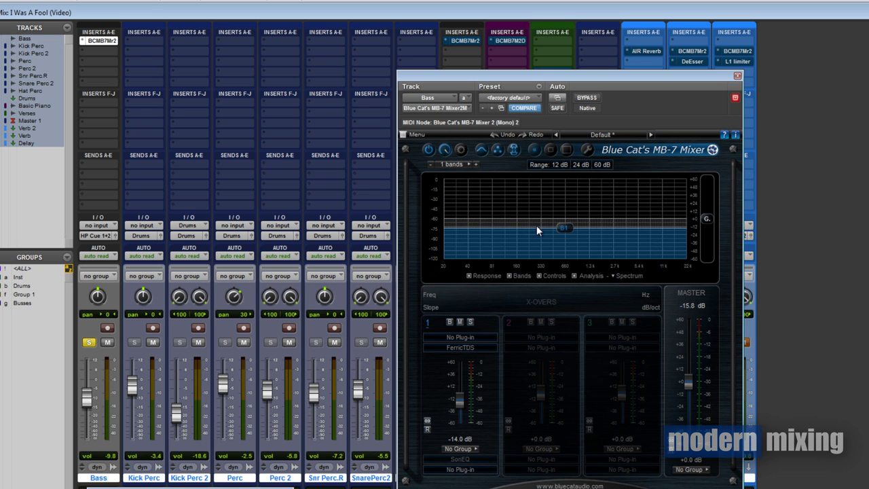
# - Open the editor of the SonEQ plug-in hosted in band 1 and position it clear of the band's plug-in slots
pyautogui.click(463, 461)
pyautogui.click(521, 468)
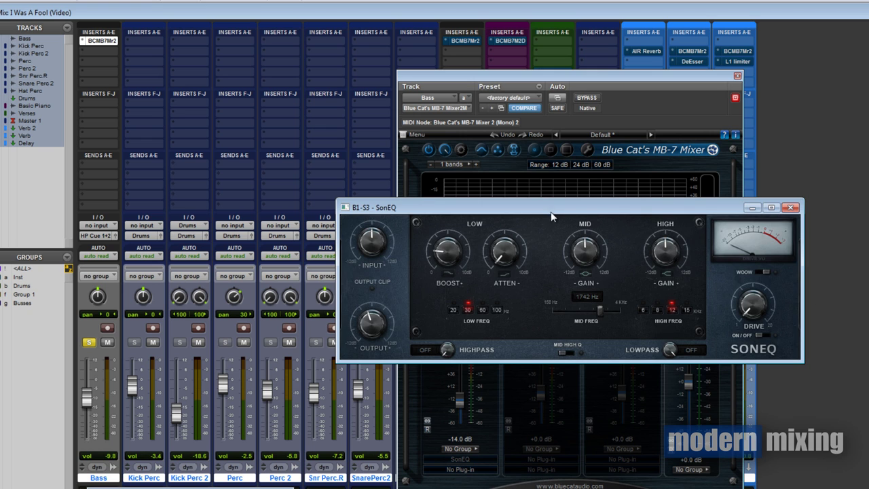
pyautogui.moveTo(552, 214); pyautogui.dragTo(524, 242)
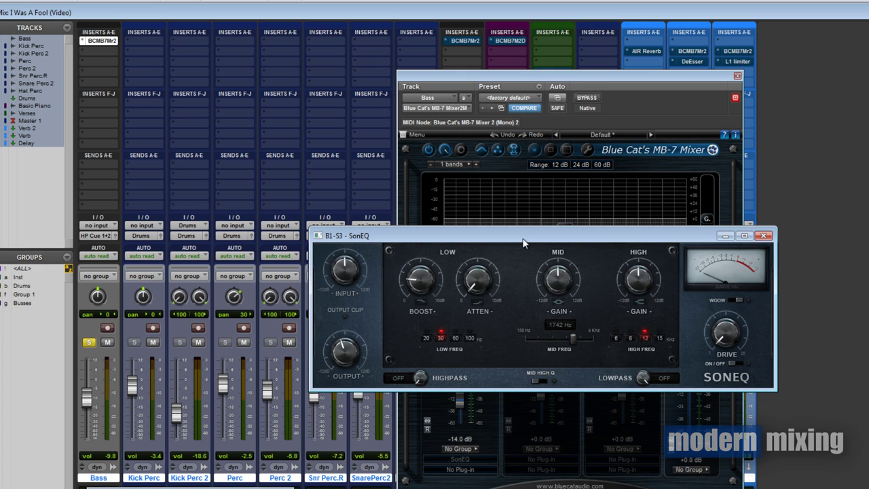
pyautogui.moveTo(524, 243); pyautogui.dragTo(549, 169)
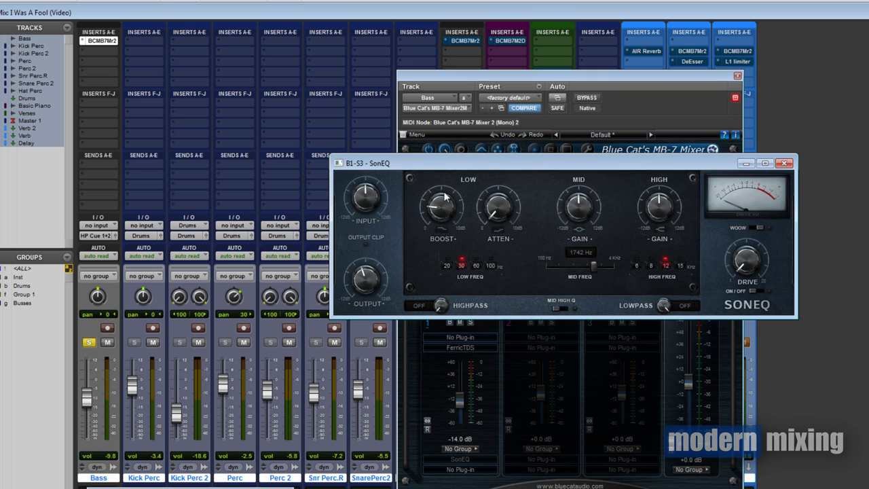
# - Reopen the FerricTDS editor and arrange it above the SonEQ editor so both plug-ins are visible
pyautogui.rightClick(461, 461)
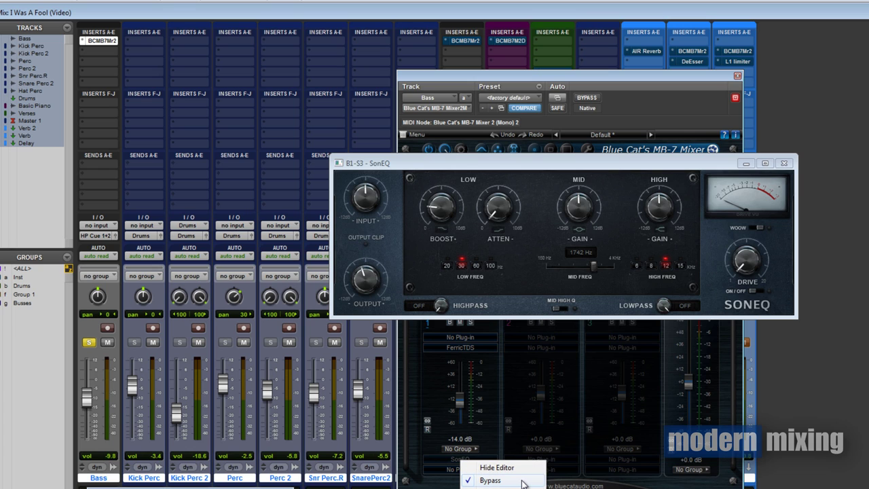
pyautogui.click(465, 348)
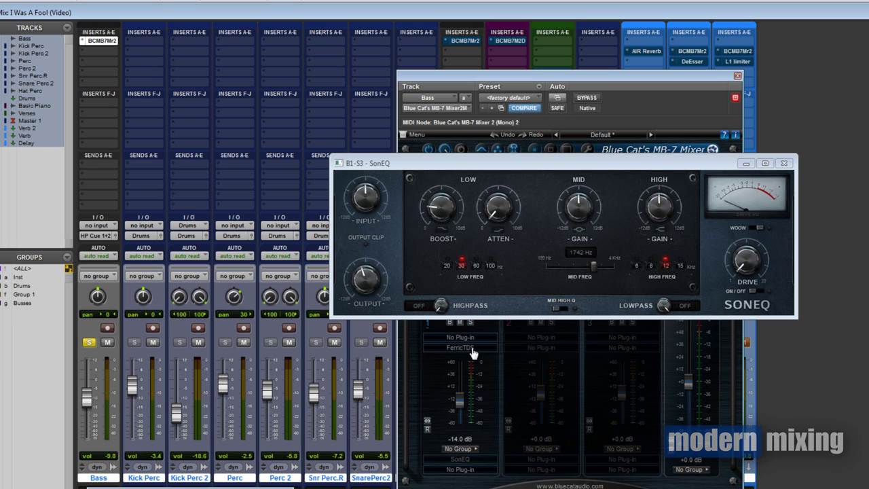
pyautogui.rightClick(473, 353)
pyautogui.click(502, 354)
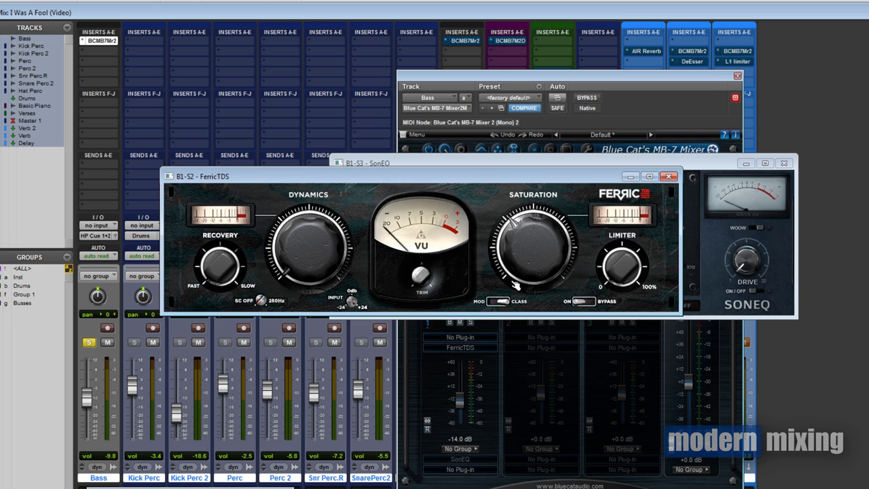
pyautogui.moveTo(481, 182); pyautogui.dragTo(610, 12)
pyautogui.moveTo(591, 166); pyautogui.dragTo(597, 211)
pyautogui.moveTo(603, 8); pyautogui.dragTo(622, 47)
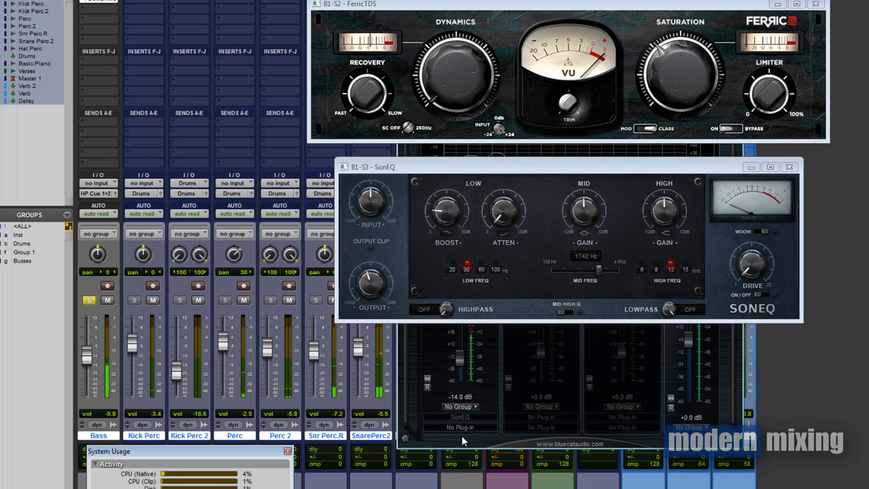
# - Take the SonEQ plug-in out of bypass during playback and close both hosted plug-in editors
pyautogui.click(471, 418)
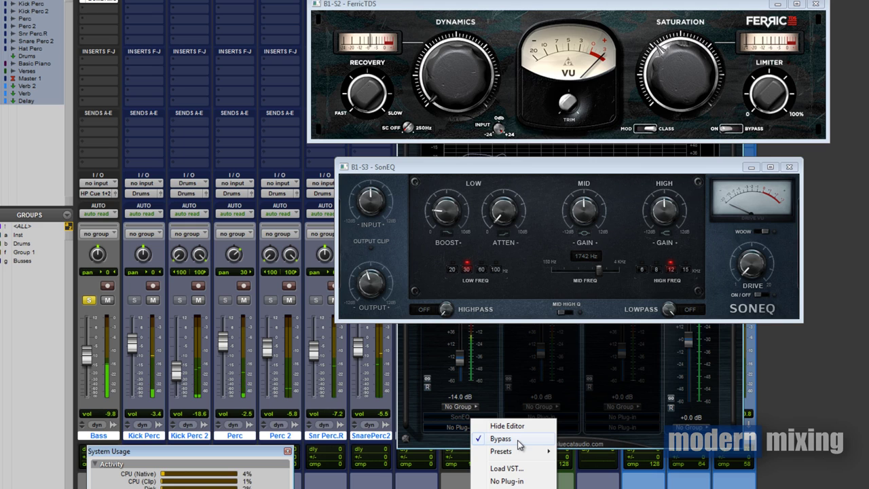
pyautogui.click(518, 441)
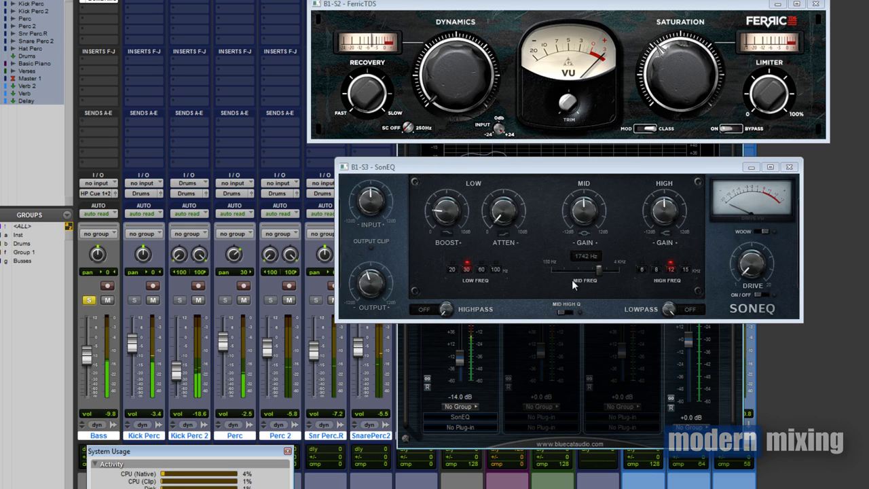
pyautogui.click(109, 4)
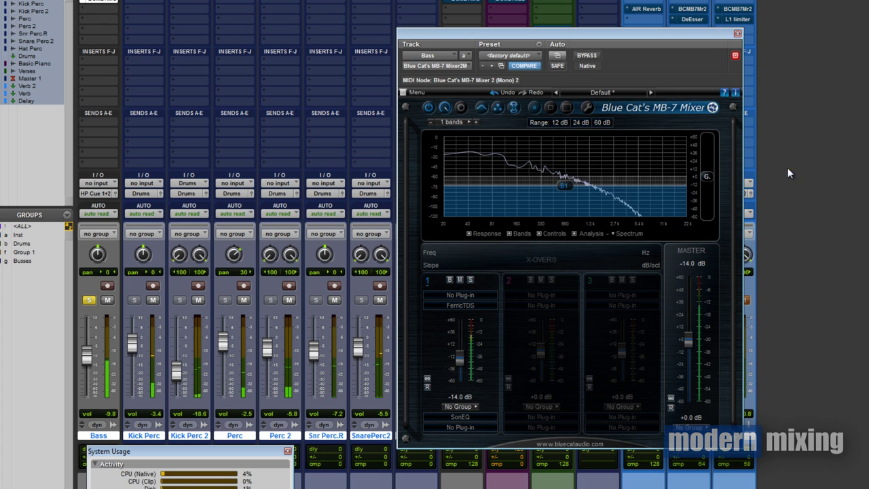
# - Compare the Bass track's MB-7 Mixer bypassed and active, close its window and unsolo the Bass track
pyautogui.click(596, 57)
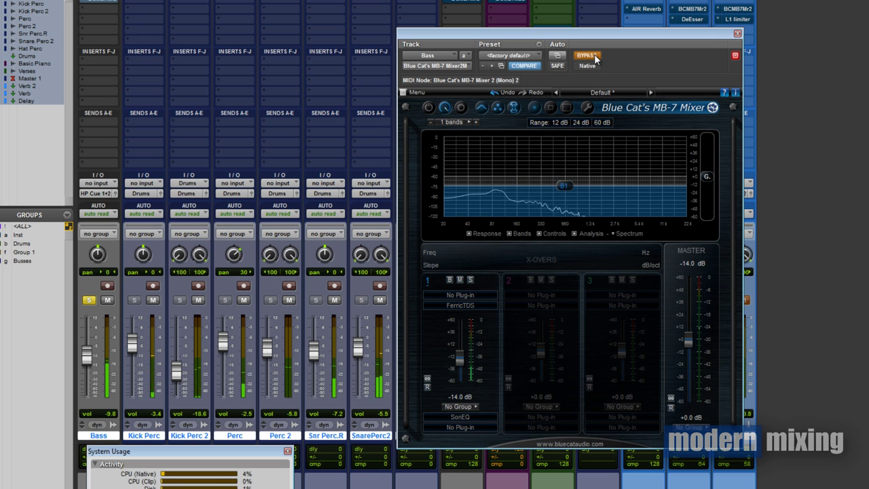
pyautogui.click(595, 58)
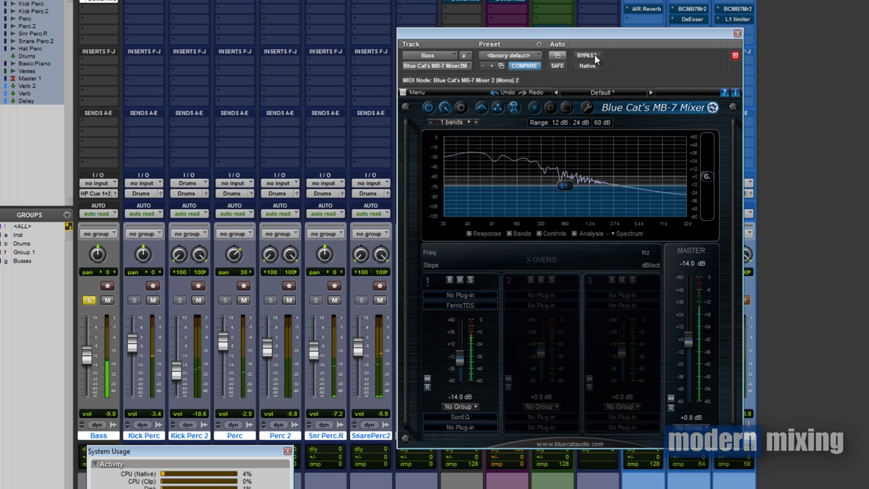
pyautogui.click(738, 34)
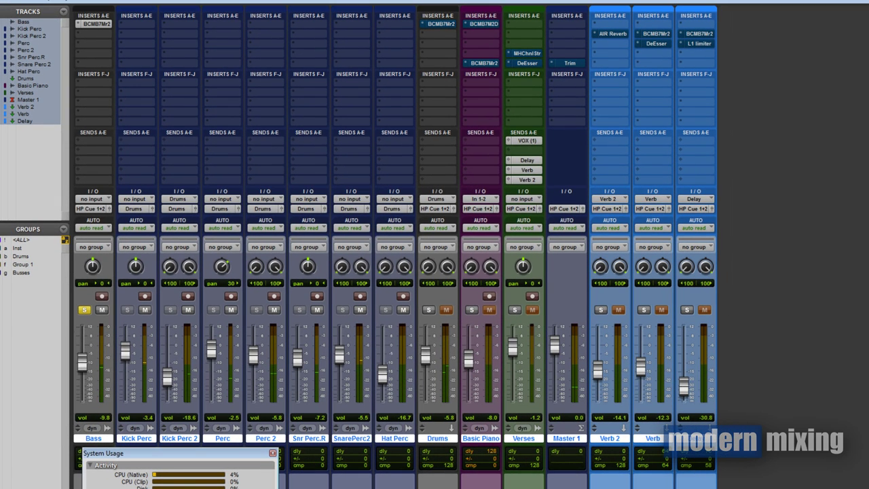
pyautogui.click(84, 311)
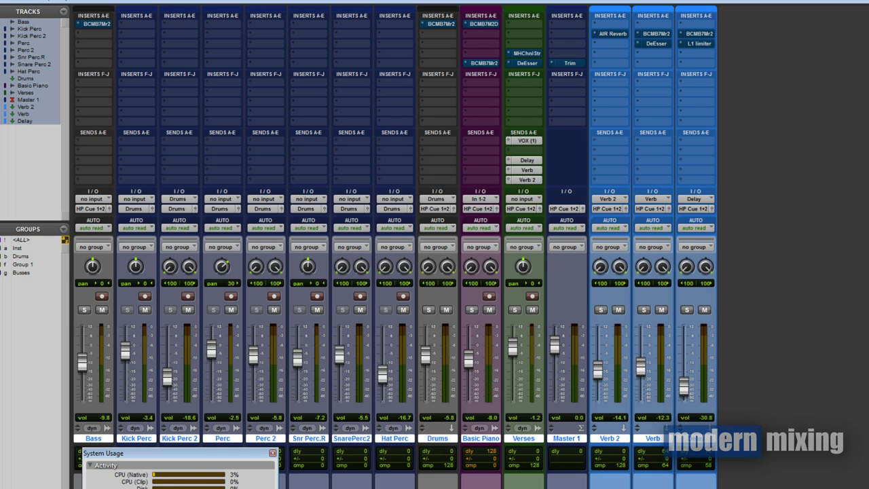
# - Open the Drums track's MB-7 Mixer and view the editor of the Volume Eleven plug-in hosted in band 1, closing it again
pyautogui.click(443, 22)
pyautogui.moveTo(550, 62); pyautogui.dragTo(752, 63)
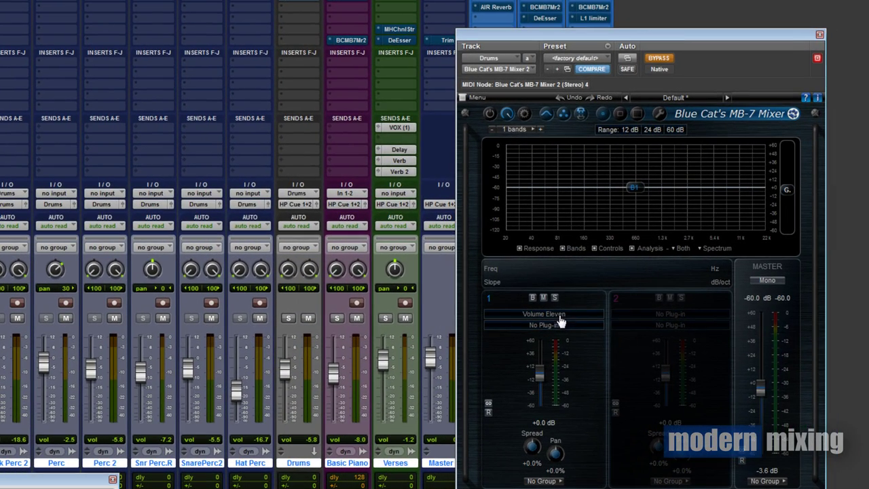
pyautogui.rightClick(629, 311)
pyautogui.click(604, 324)
pyautogui.moveTo(638, 173); pyautogui.dragTo(580, 196)
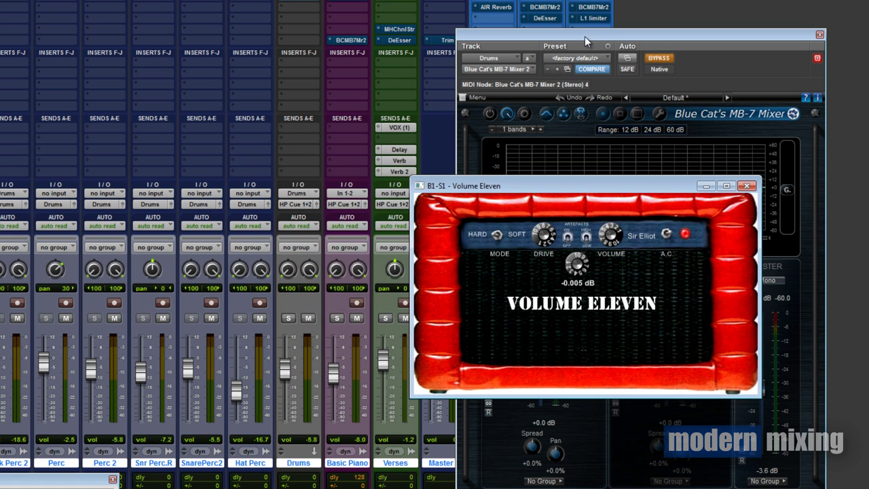
pyautogui.moveTo(585, 40); pyautogui.dragTo(506, 21)
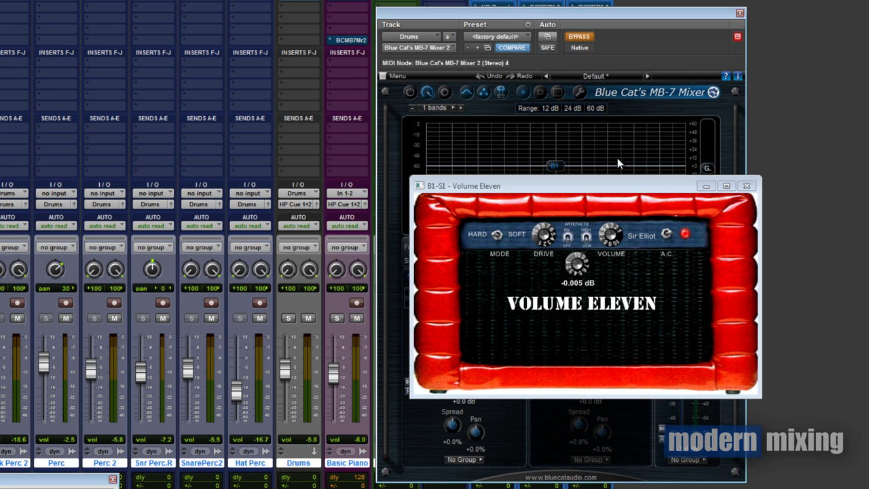
pyautogui.click(747, 186)
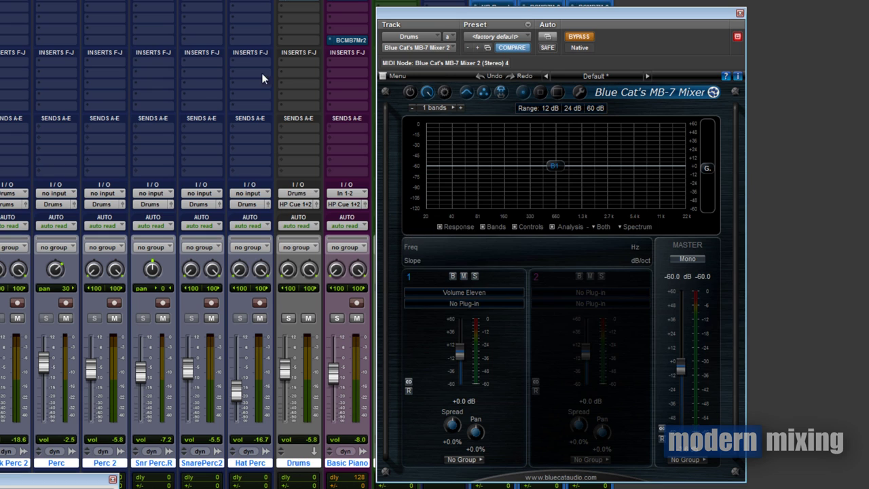
# - Solo the Drums track and compare its MB-7 Mixer bypassed and active during playback, leaving it active
pyautogui.click(288, 318)
pyautogui.click(586, 42)
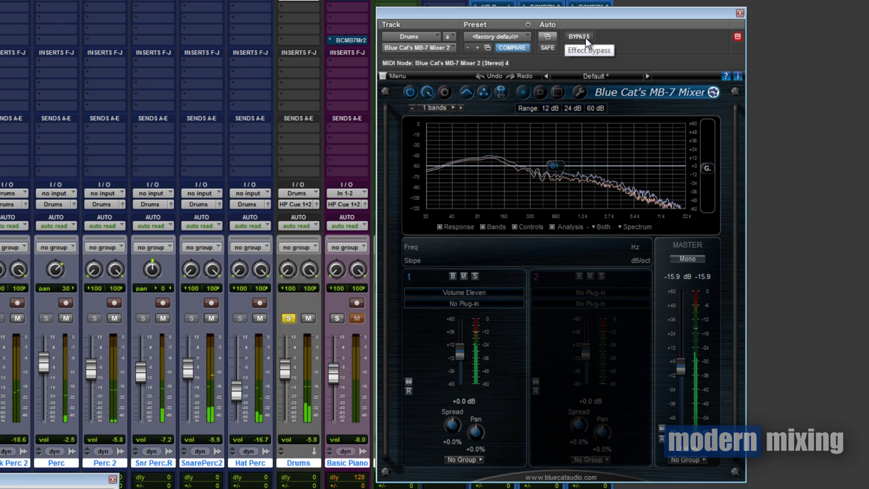
pyautogui.click(586, 41)
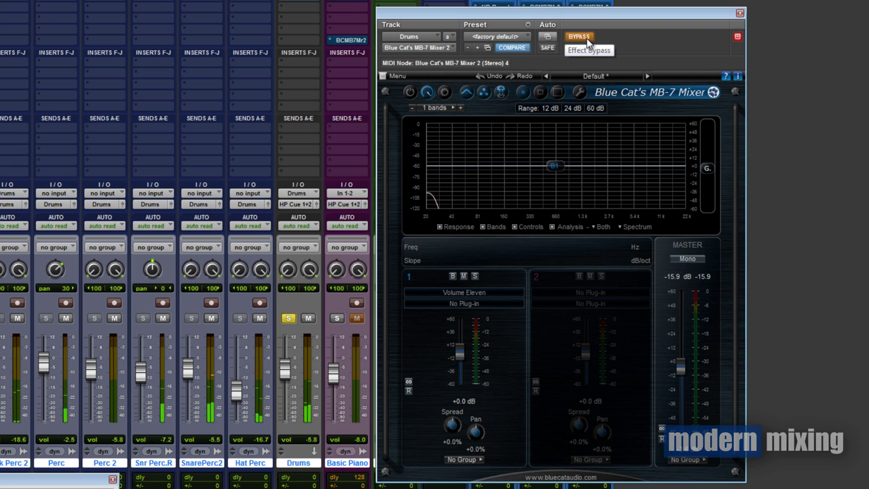
pyautogui.click(587, 41)
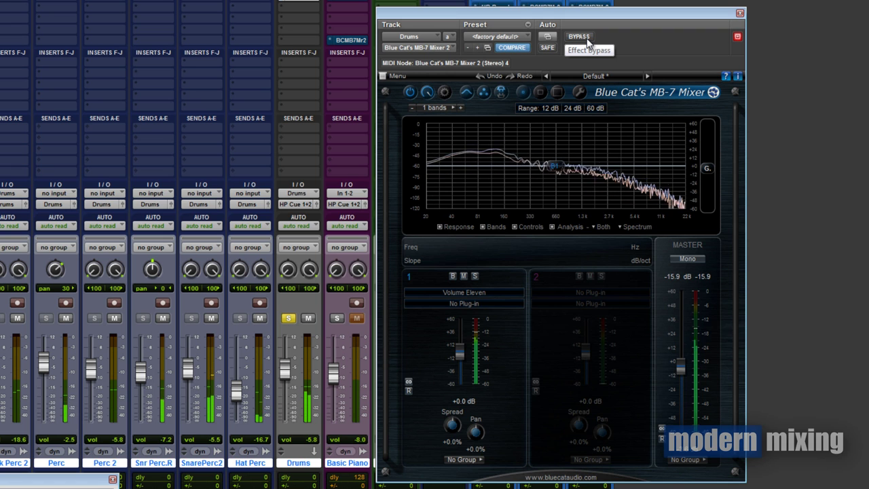
# - Reopen the Volume Eleven editor from band 1 and examine its output level knob
pyautogui.click(475, 299)
pyautogui.click(511, 301)
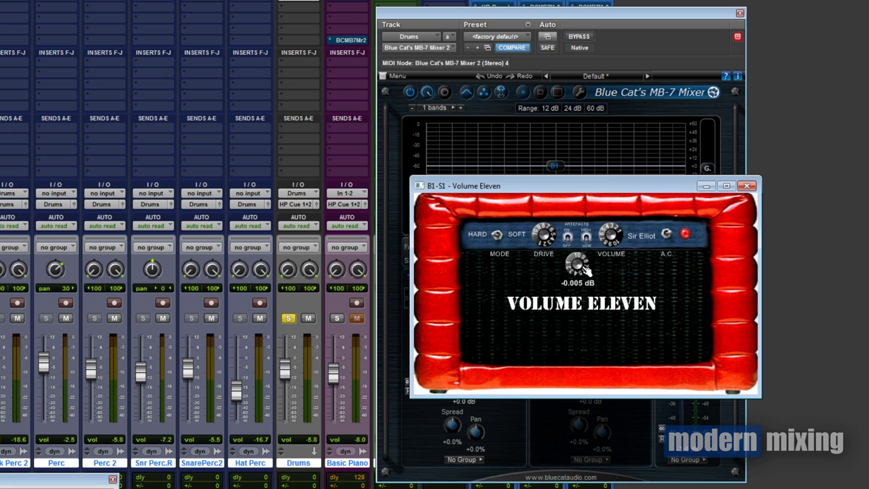
pyautogui.moveTo(581, 266); pyautogui.dragTo(573, 377)
pyautogui.moveTo(579, 264)
pyautogui.mouseDown()
pyautogui.moveTo(581, 279)
pyautogui.moveTo(586, 270)
pyautogui.moveTo(576, 268)
pyautogui.mouseUp()
# - Select only the Drums track, and close the Volume Eleven editor and the MB-7 Mixer window
pyautogui.click(309, 465)
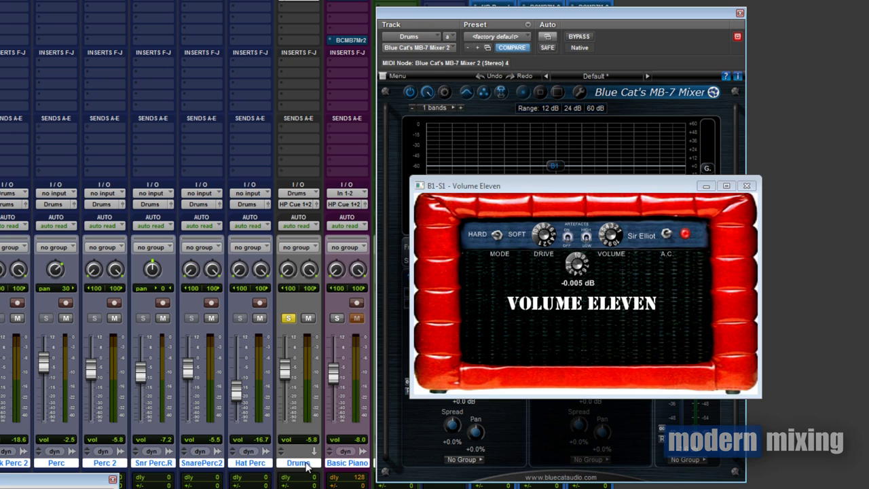
pyautogui.click(309, 465)
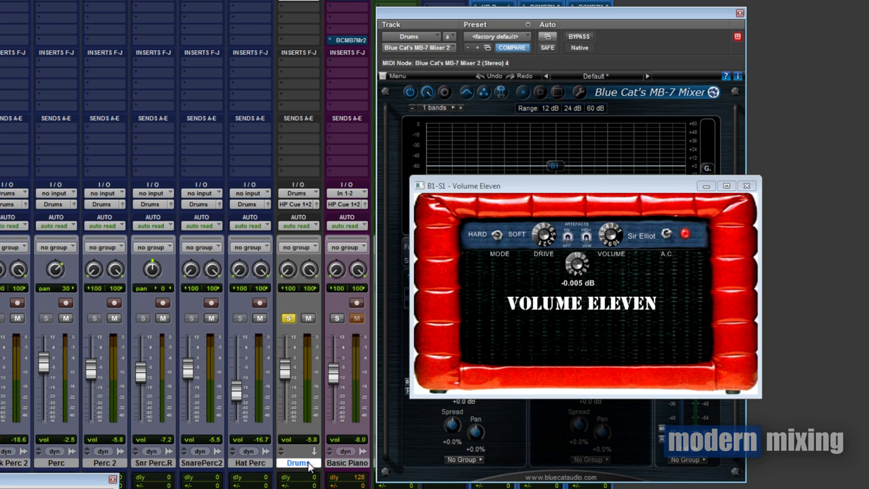
pyautogui.click(746, 185)
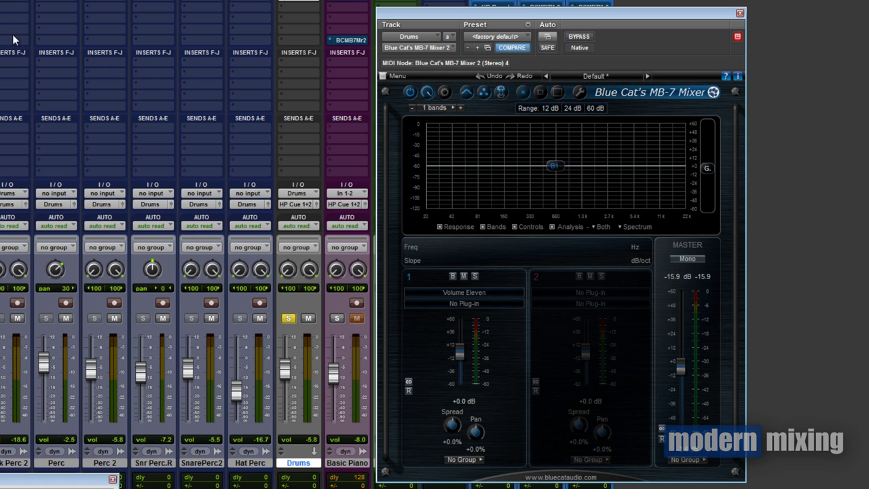
pyautogui.click(740, 14)
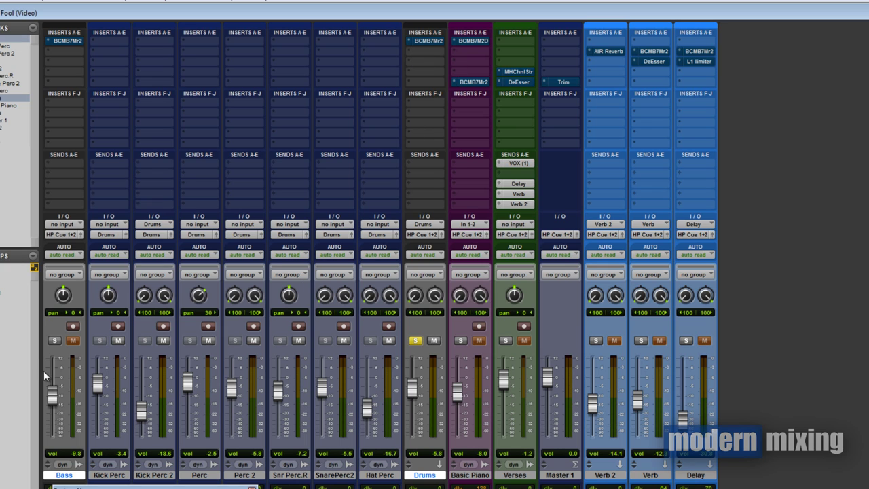
# - Take the first-slot MB-7 Mixers on the Bass, Drums and Basic Piano tracks out of bypass, and leave the Bass track unsoloed
pyautogui.click(55, 342)
pyautogui.keyDown('ctrl'); pyautogui.keyDown('alt'); pyautogui.click(430, 41); pyautogui.keyUp('alt'); pyautogui.keyUp('ctrl')
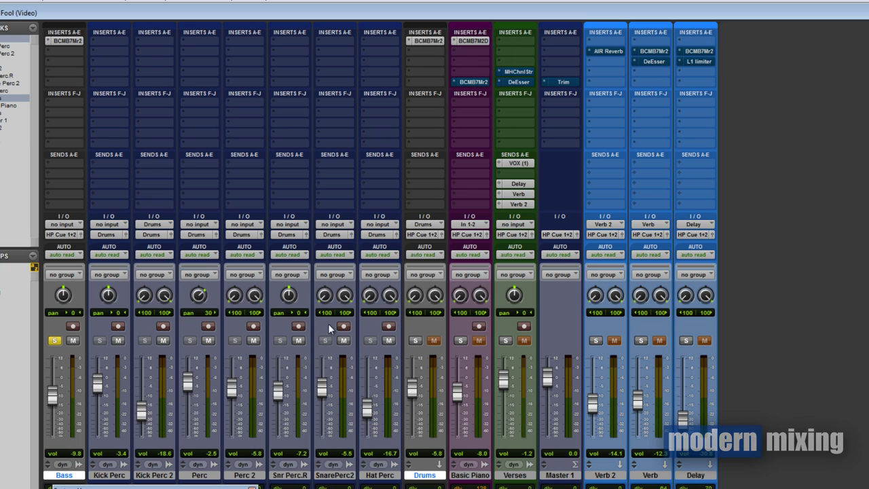
pyautogui.click(54, 340)
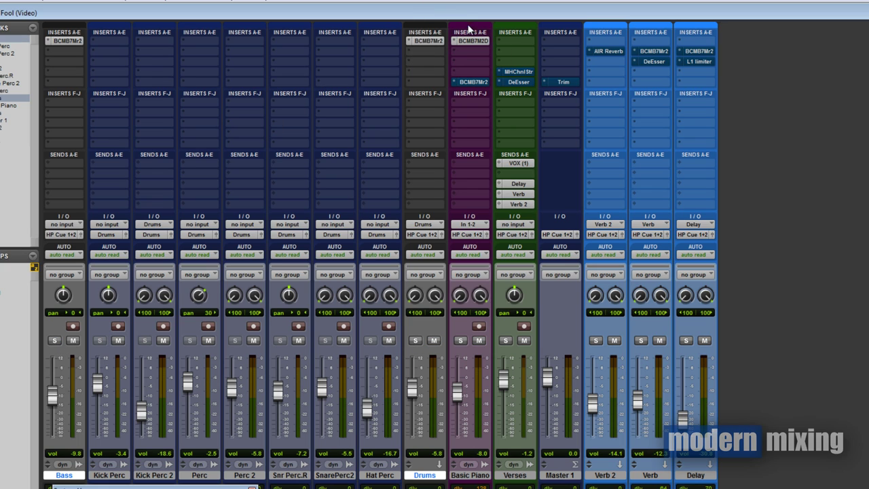
# - Open the dual MB-7 Mixer on the Basic Piano track, position its window over the mixer and inspect the band 2 and 3 levels
pyautogui.moveTo(474, 42); pyautogui.dragTo(474, 45)
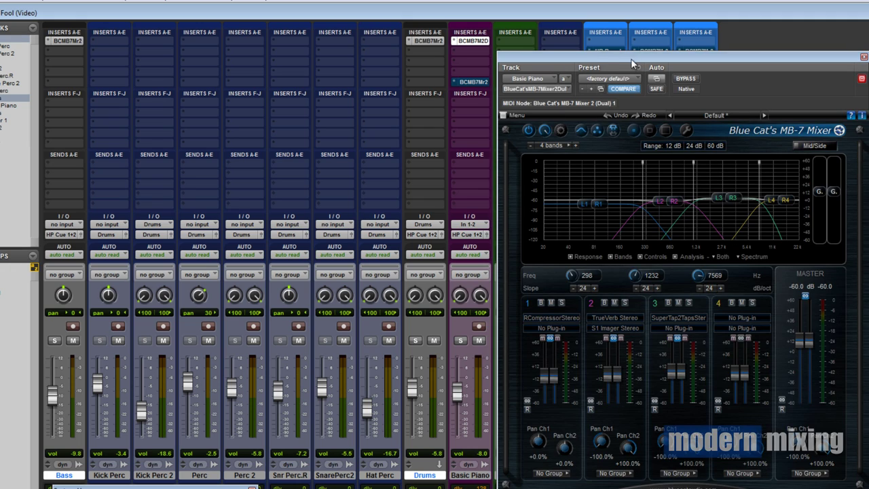
pyautogui.moveTo(631, 58); pyautogui.dragTo(347, 85)
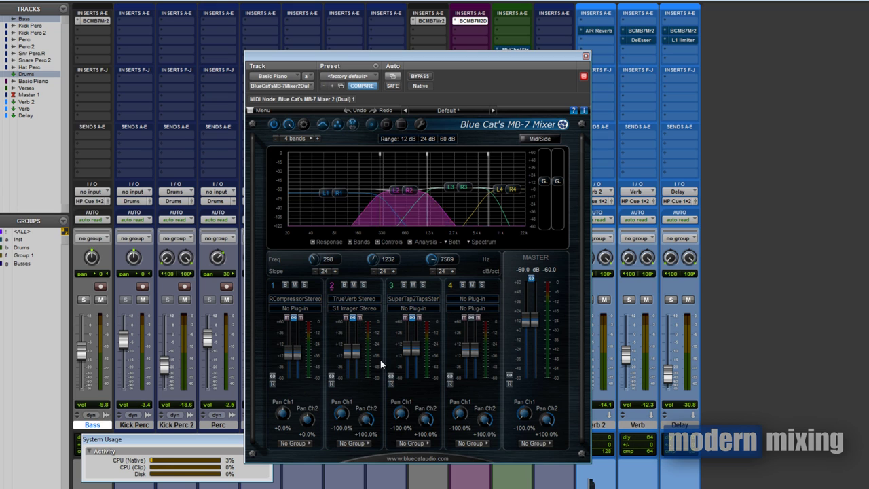
pyautogui.moveTo(357, 356)
pyautogui.scroll(1, 357, 356)
pyautogui.scroll(-1, 358, 356)
pyautogui.moveTo(412, 348)
pyautogui.moveTo(424, 55); pyautogui.dragTo(484, 50)
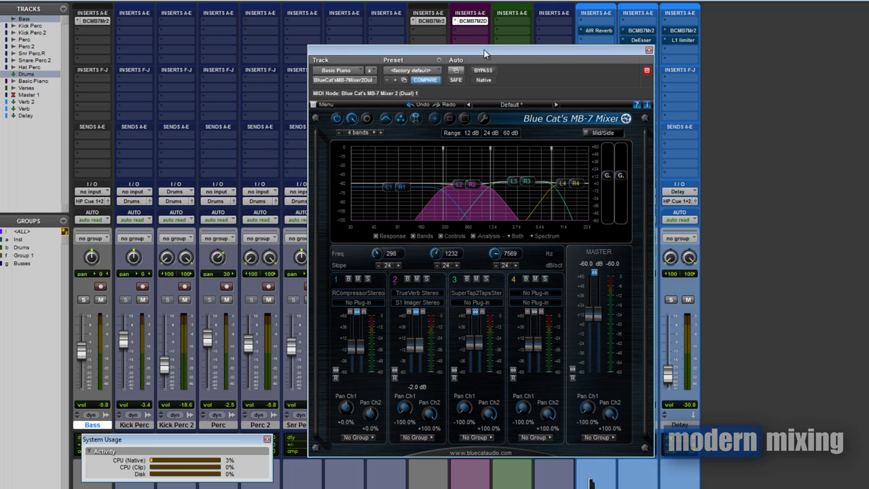
# - Try Mid/Side mode with band 3's side level raised to +26.0 dB, restoring the level to +2.0 dB and left/right mode
pyautogui.click(586, 133)
pyautogui.click(479, 345)
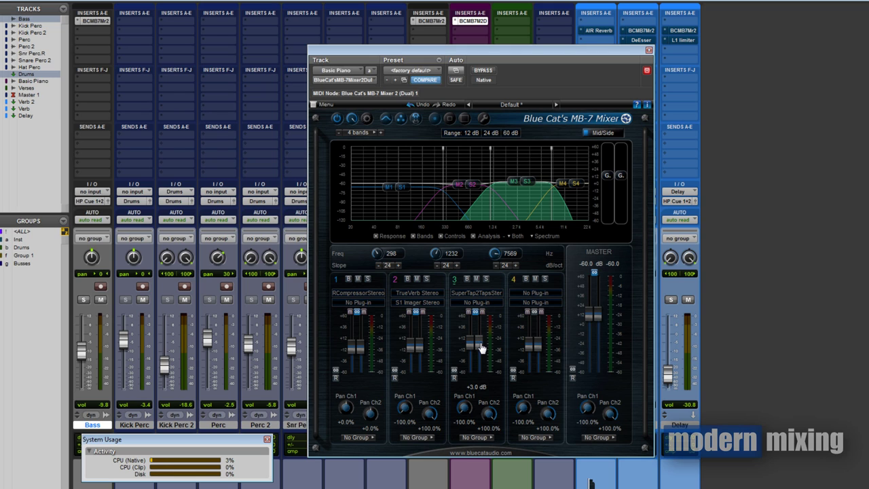
pyautogui.scroll(8, 480, 348)
pyautogui.moveTo(480, 348); pyautogui.dragTo(480, 339)
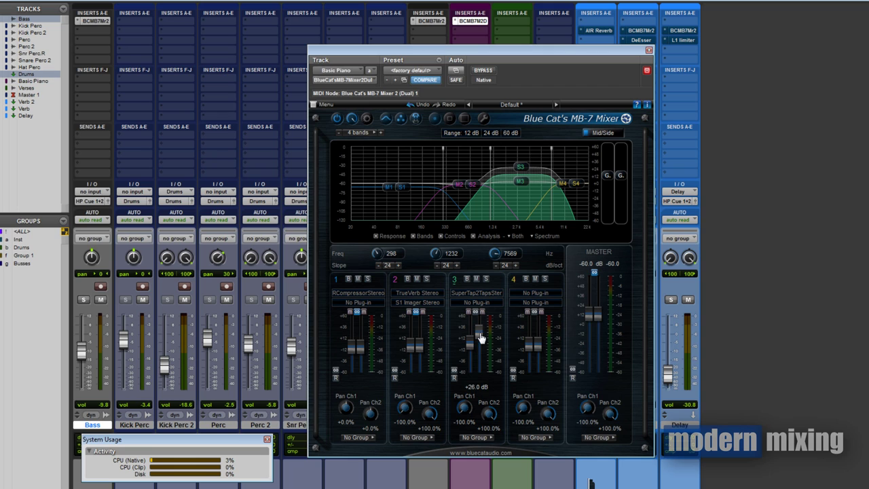
pyautogui.doubleClick(479, 335)
pyautogui.moveTo(477, 344); pyautogui.dragTo(480, 345)
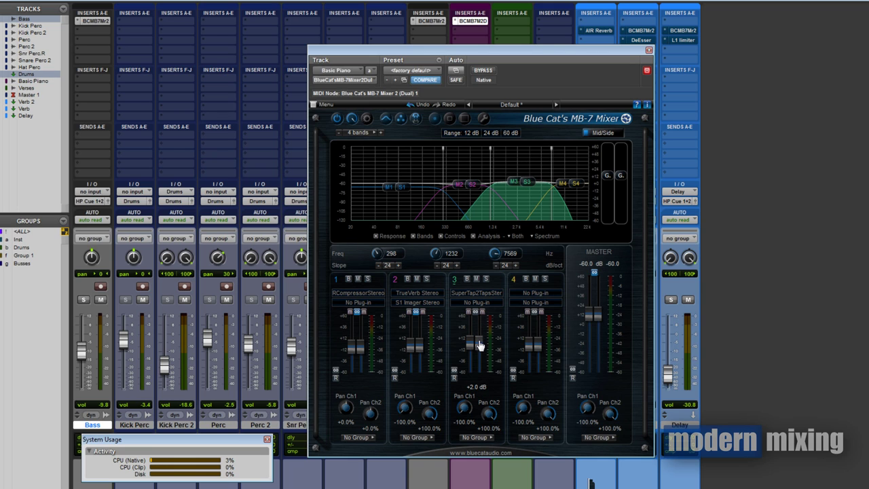
pyautogui.click(602, 134)
# - Switch the MB-7 Mixer interface twice between small and medium size, repositioning its window to fit, and leave it small
pyautogui.moveTo(491, 45); pyautogui.dragTo(416, 28)
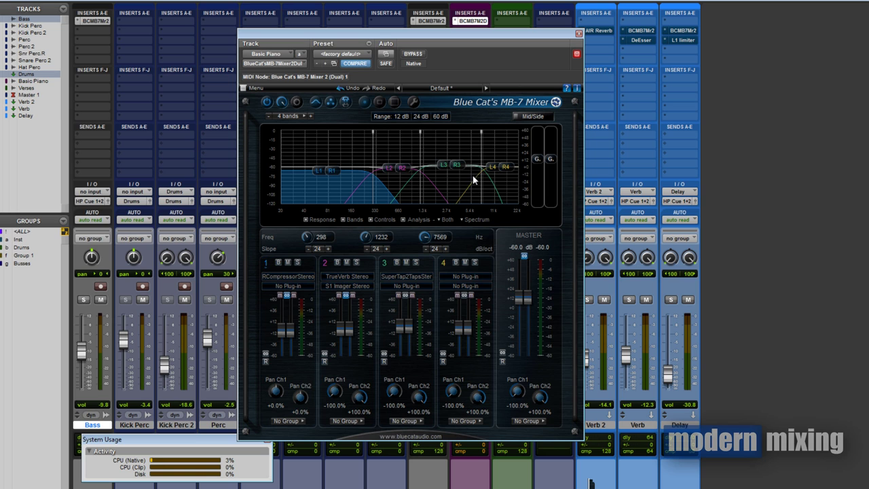
pyautogui.moveTo(427, 33); pyautogui.dragTo(425, 26)
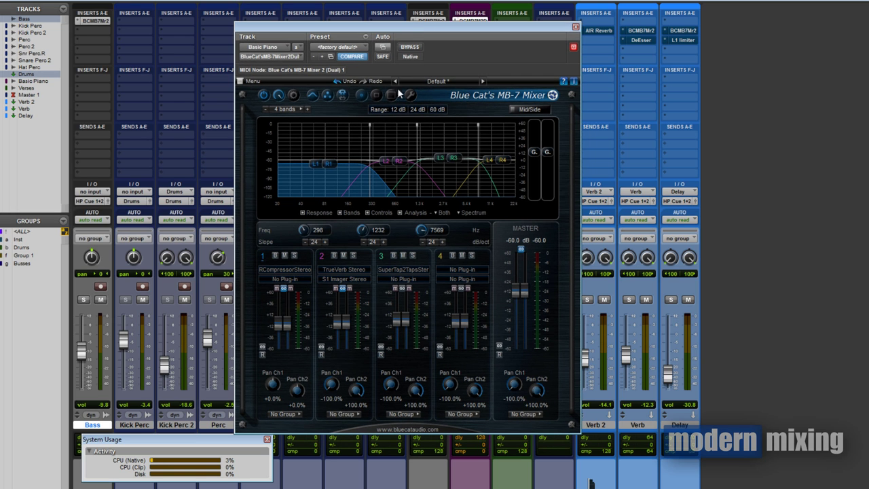
pyautogui.click(383, 96)
pyautogui.moveTo(483, 32); pyautogui.dragTo(481, 2)
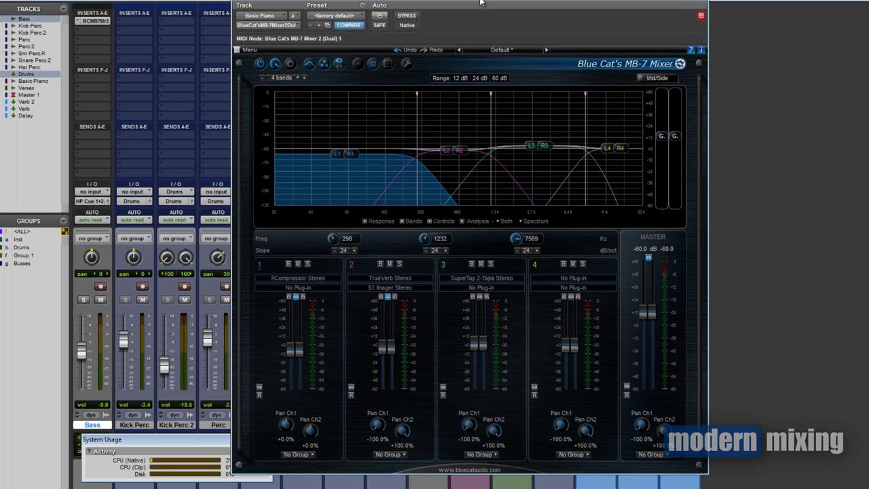
pyautogui.click(362, 65)
pyautogui.moveTo(395, 2); pyautogui.dragTo(416, 12)
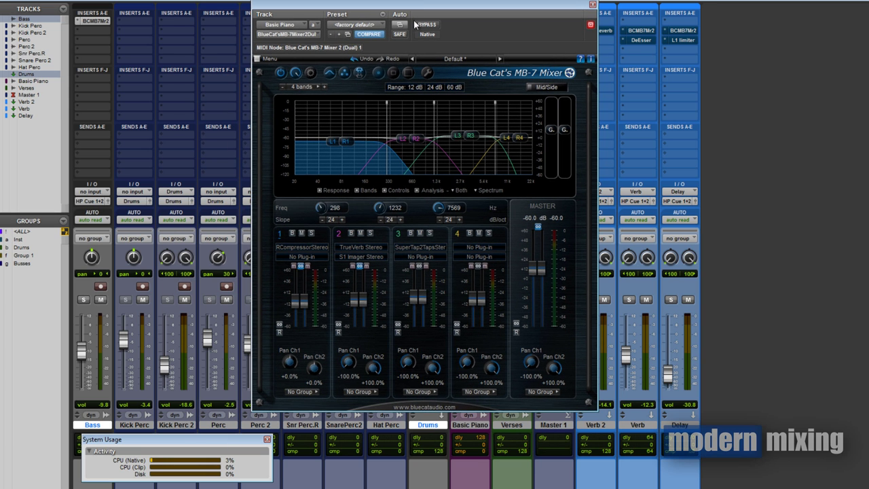
pyautogui.click(394, 73)
pyautogui.moveTo(461, 6); pyautogui.dragTo(431, 0)
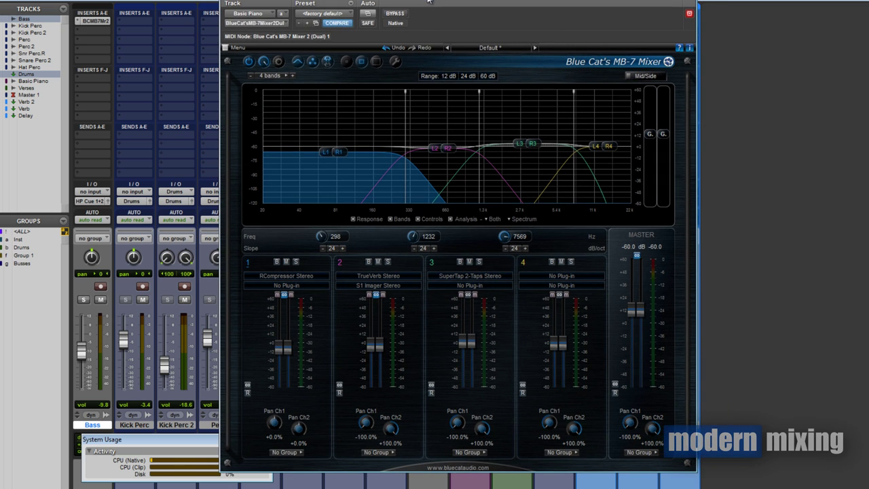
pyautogui.click(353, 64)
pyautogui.moveTo(380, 2); pyautogui.dragTo(395, 21)
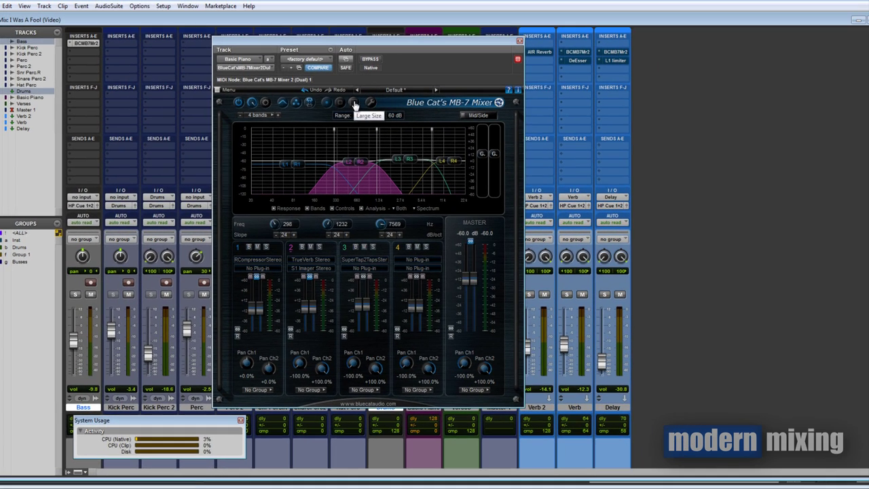
# - Try the large interface size of the MB-7 Mixer and step back through medium to small, repositioning the window
pyautogui.click(355, 105)
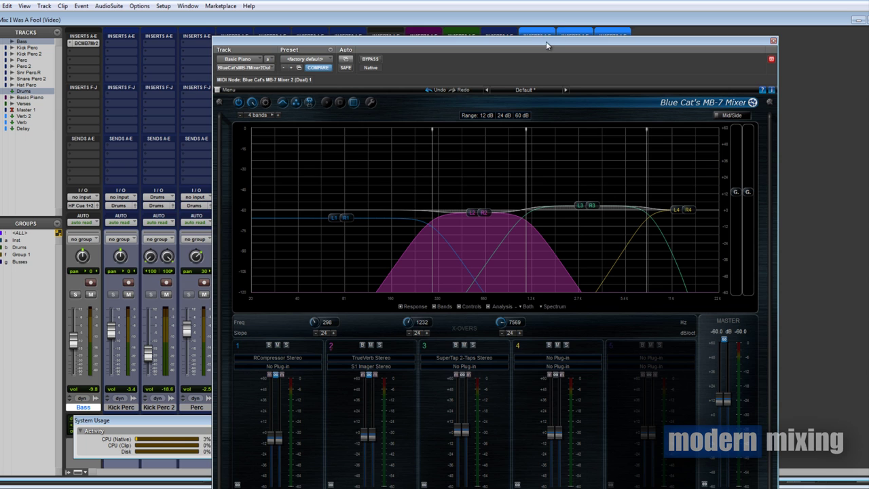
pyautogui.moveTo(549, 41); pyautogui.dragTo(475, 8)
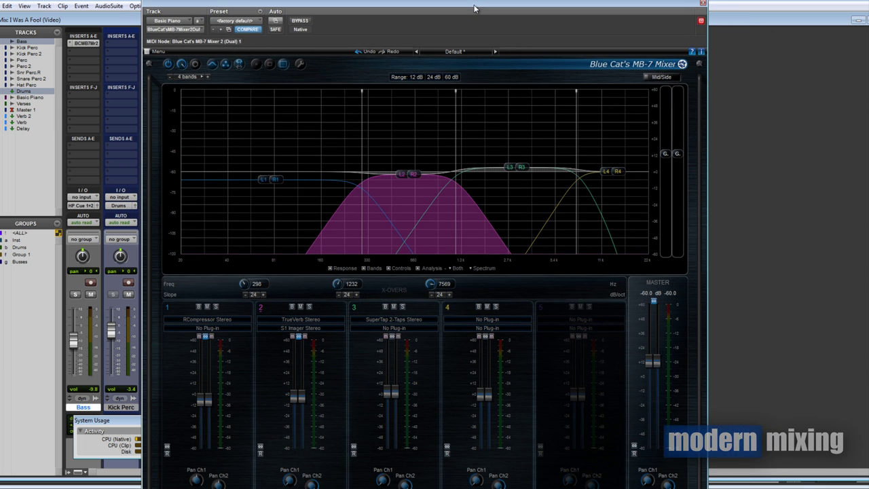
pyautogui.click(512, 343)
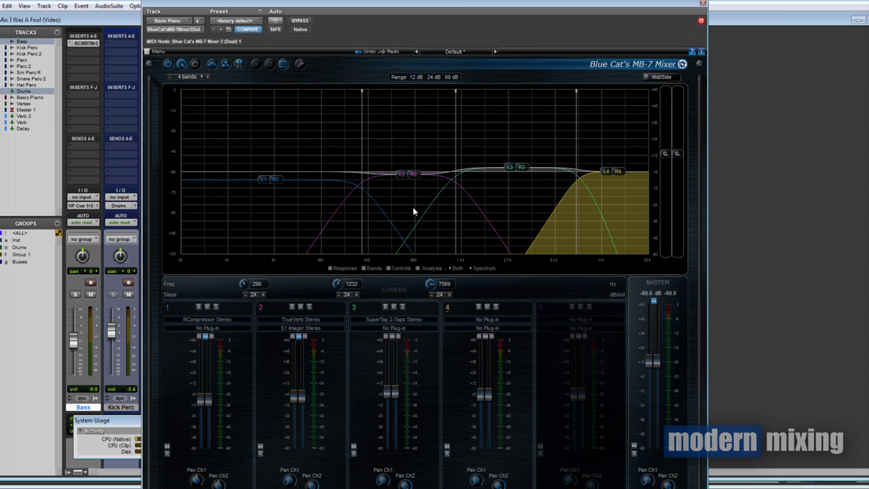
pyautogui.click(270, 68)
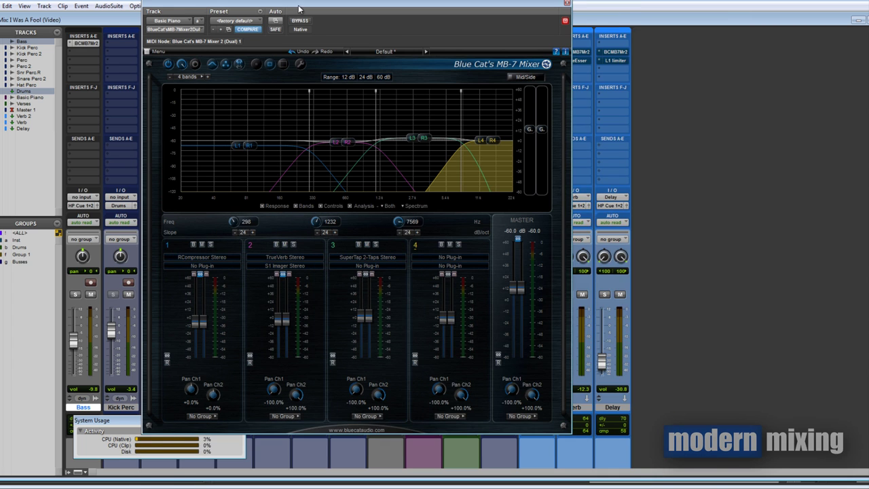
pyautogui.moveTo(302, 10); pyautogui.dragTo(355, 32)
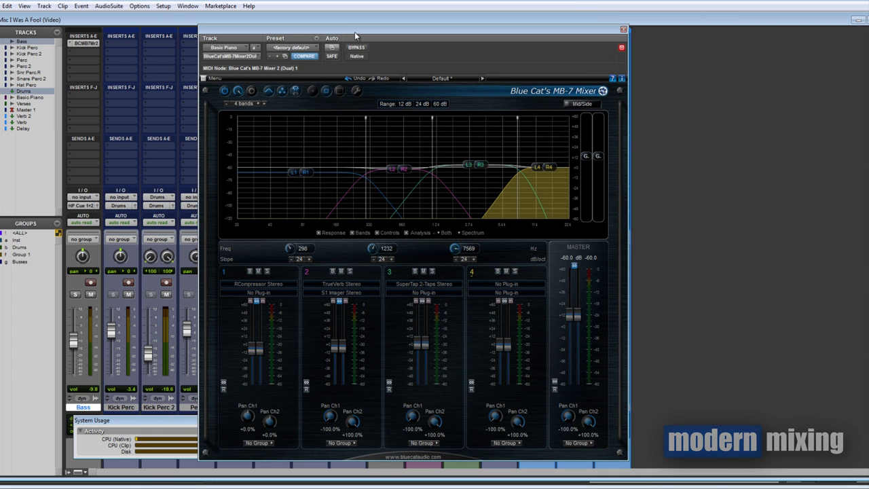
pyautogui.moveTo(369, 27); pyautogui.dragTo(401, 58)
pyautogui.click(343, 94)
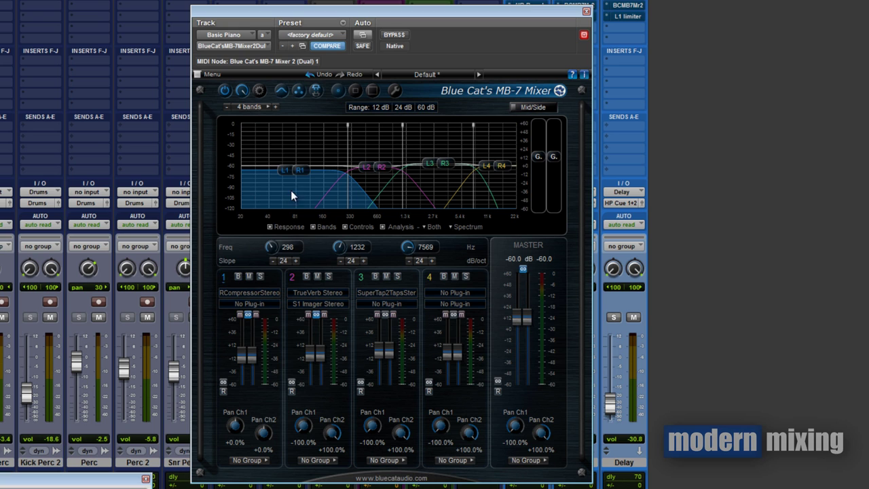
# - Open the editor of the RCompressor plug-in hosted in band 1 and move it clear of the upper bands
pyautogui.click(257, 297)
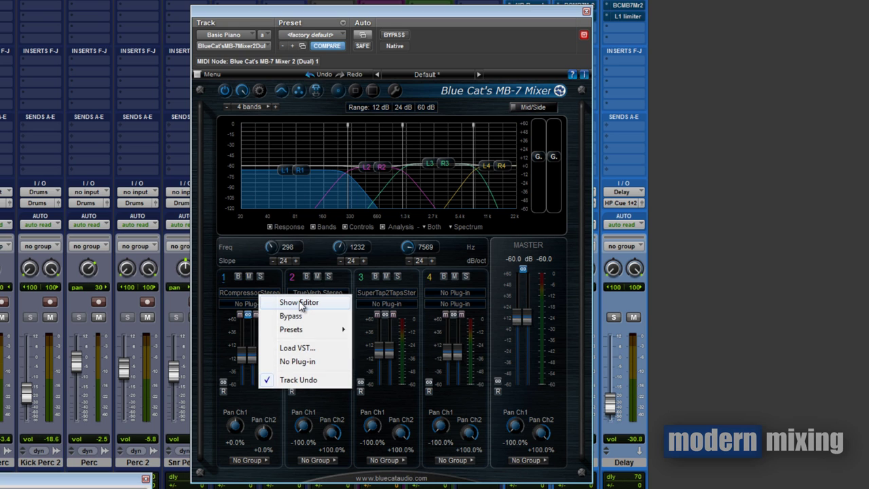
pyautogui.click(301, 305)
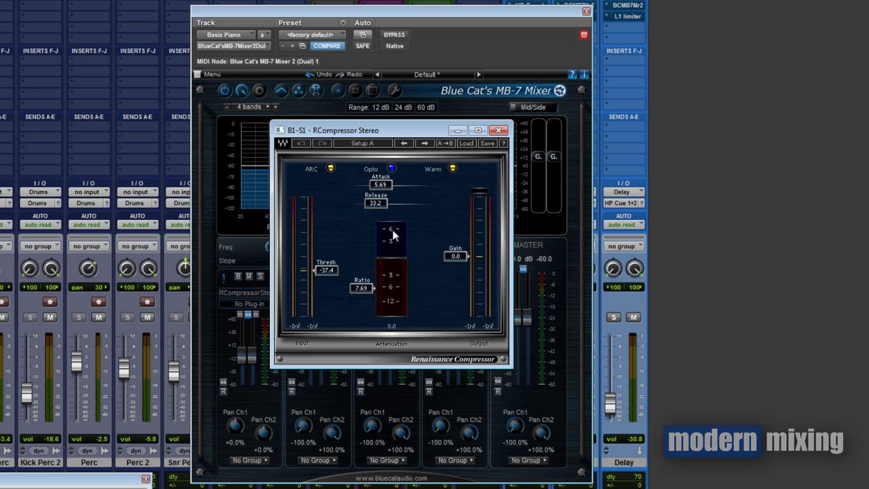
pyautogui.moveTo(429, 133); pyautogui.dragTo(289, 124)
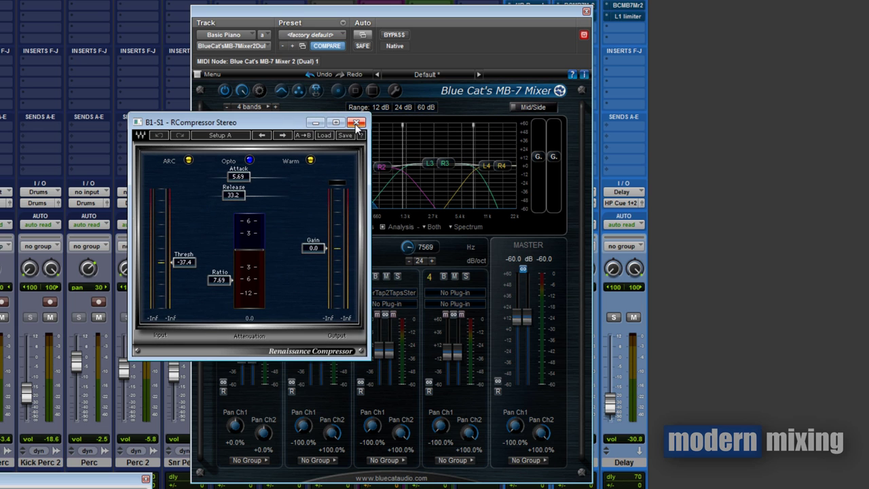
# - Close the RCompressor editor and view the TrueVerb plug-in hosted in band 2, repositioning its window before closing it
pyautogui.click(357, 124)
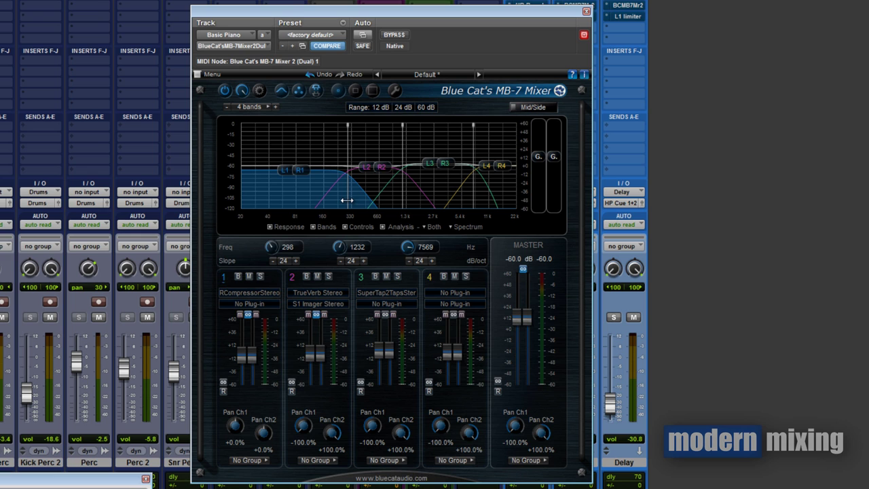
pyautogui.click(333, 297)
pyautogui.click(370, 299)
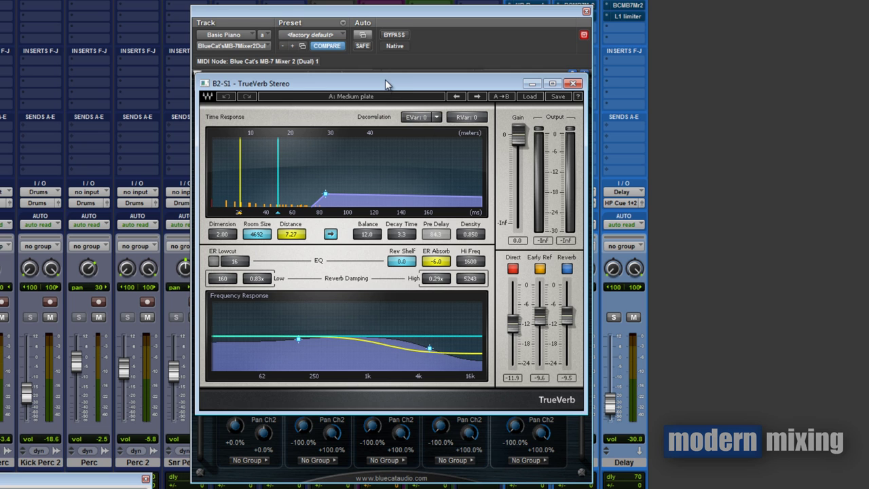
pyautogui.moveTo(385, 83); pyautogui.dragTo(520, 140)
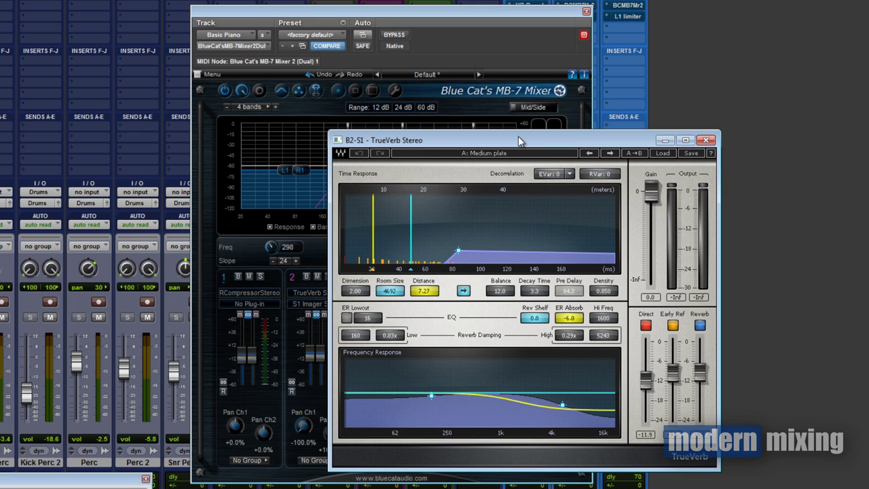
pyautogui.moveTo(518, 138); pyautogui.dragTo(319, 117)
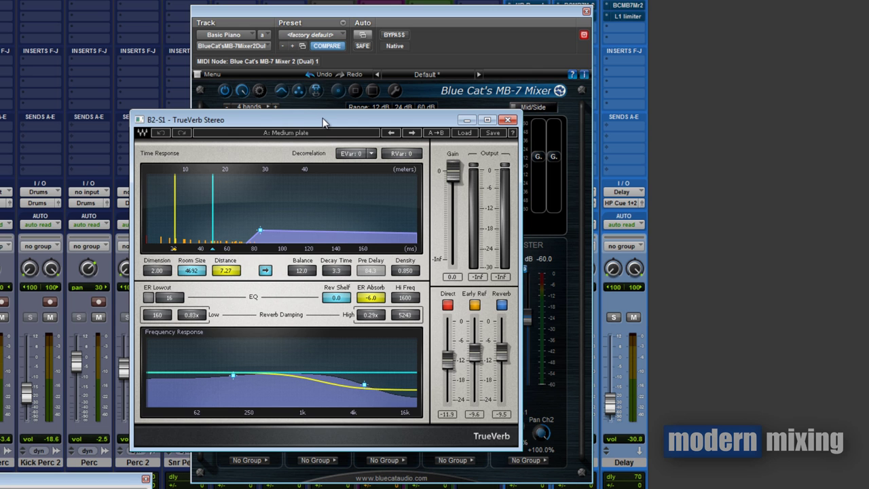
pyautogui.moveTo(320, 117); pyautogui.dragTo(299, 100)
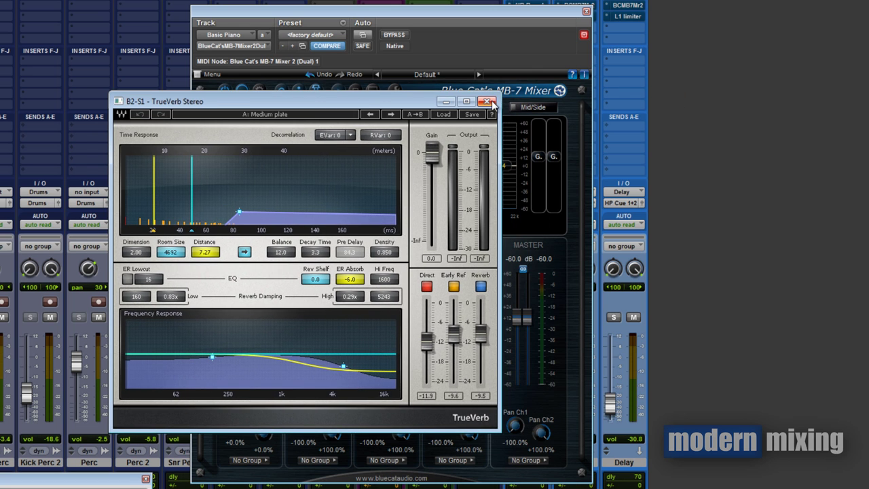
pyautogui.moveTo(379, 102); pyautogui.dragTo(413, 80)
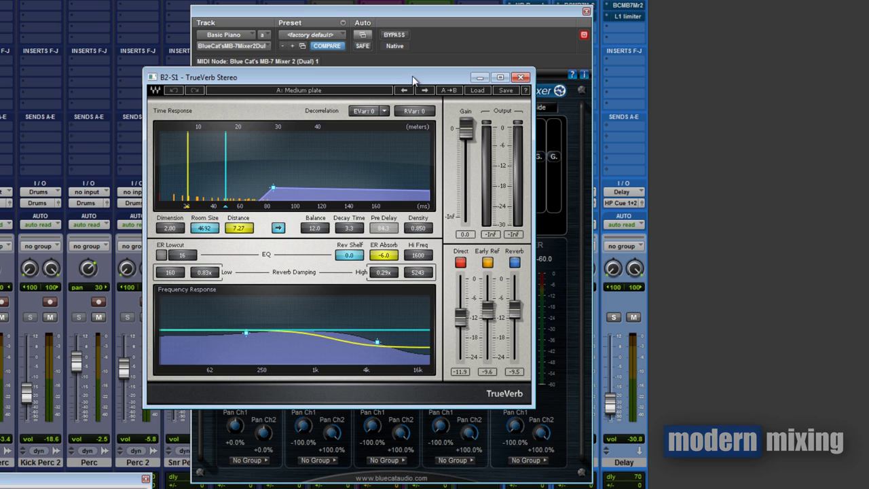
pyautogui.click(521, 76)
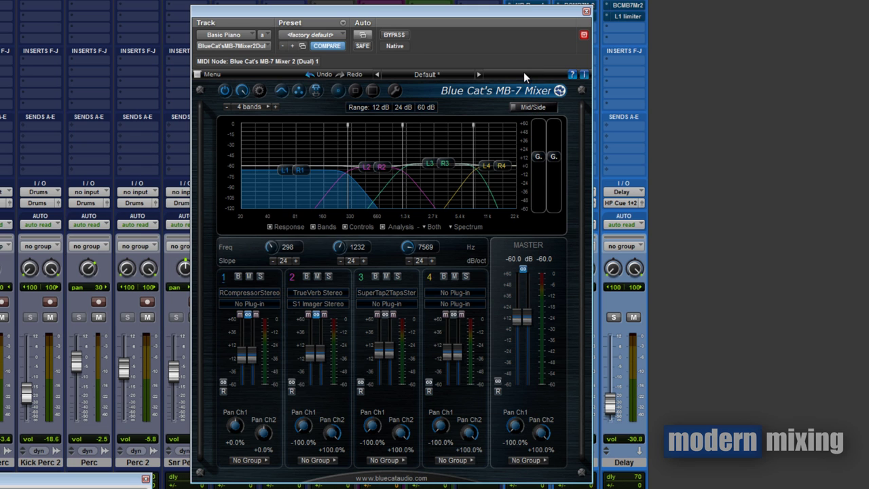
# - View the editor of the S1 Imager hosted in band 2's second slot and close it
pyautogui.click(330, 304)
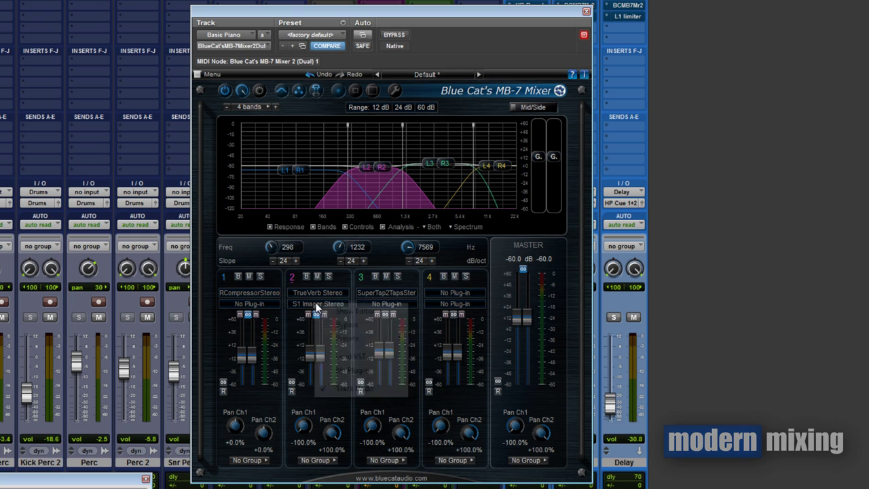
pyautogui.click(369, 310)
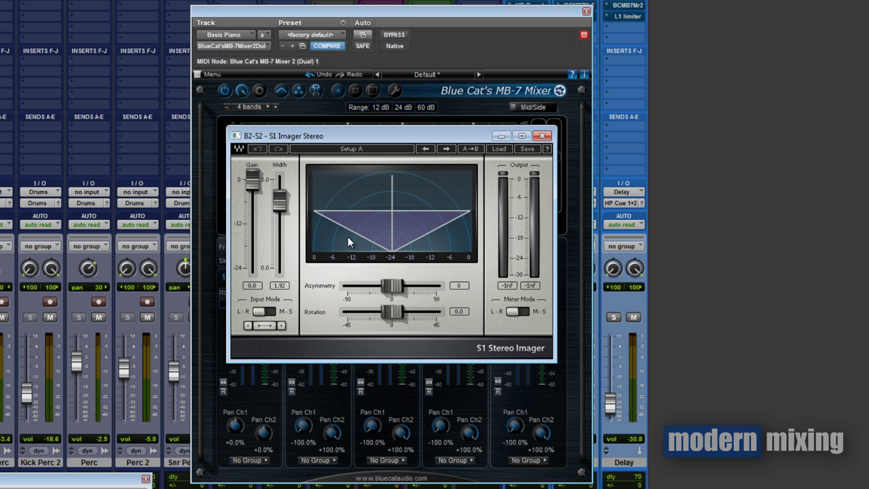
pyautogui.click(543, 135)
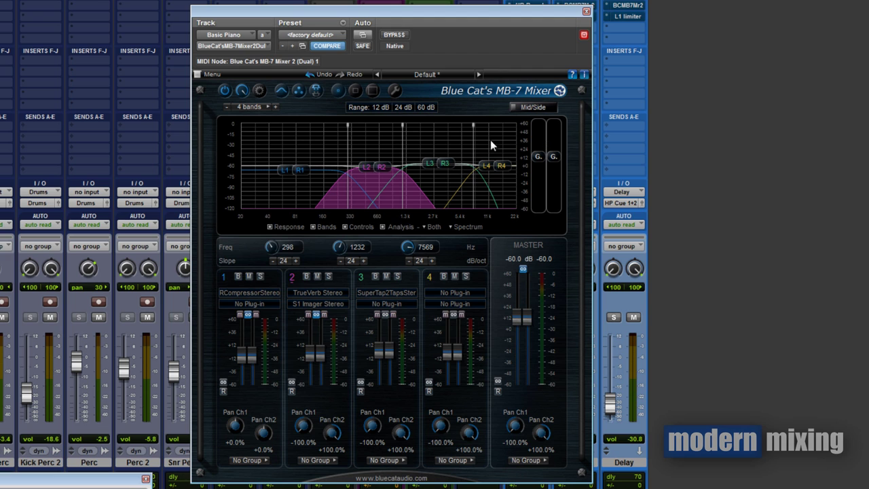
# - Select band 3 and view its hosted SuperTap 2-Taps editor below the crossover graph, closing it when finished
pyautogui.click(371, 355)
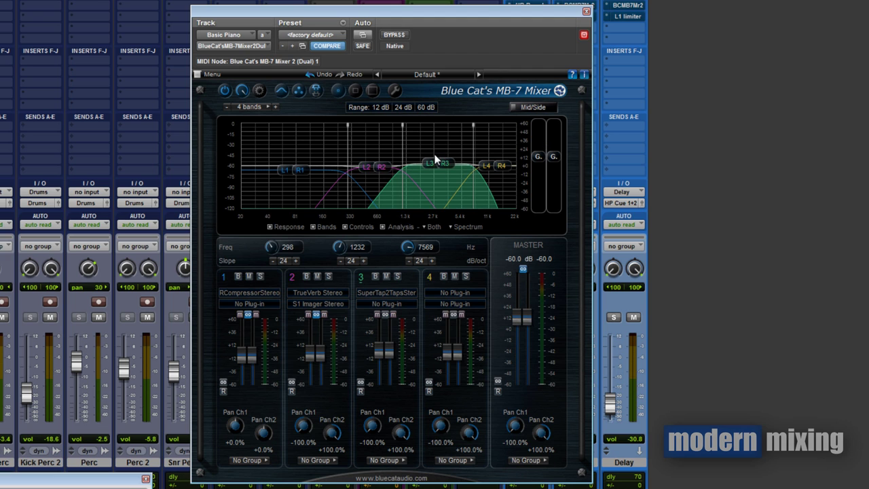
pyautogui.click(398, 296)
pyautogui.click(439, 304)
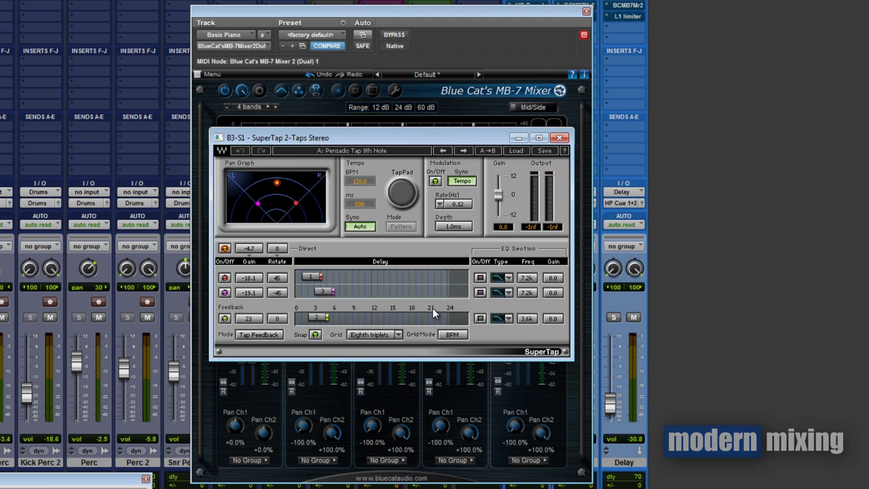
pyautogui.moveTo(424, 135); pyautogui.dragTo(432, 273)
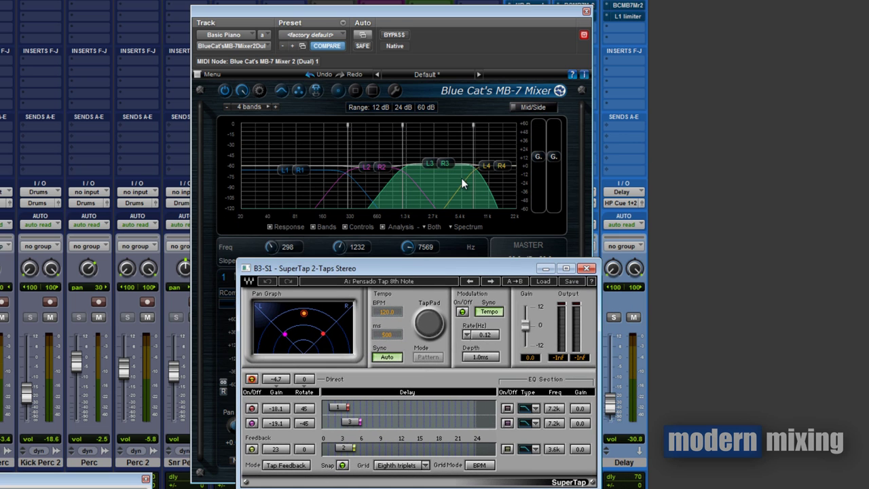
pyautogui.moveTo(424, 270); pyautogui.dragTo(476, 174)
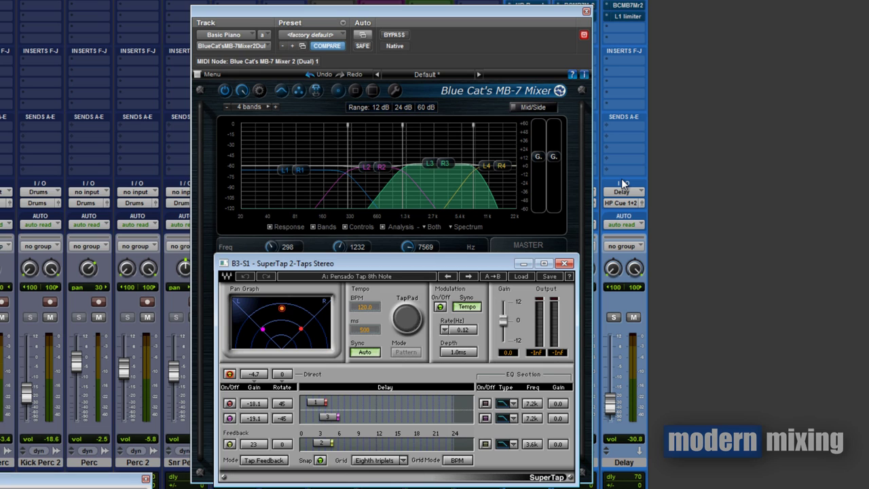
pyautogui.click(261, 374)
pyautogui.click(564, 264)
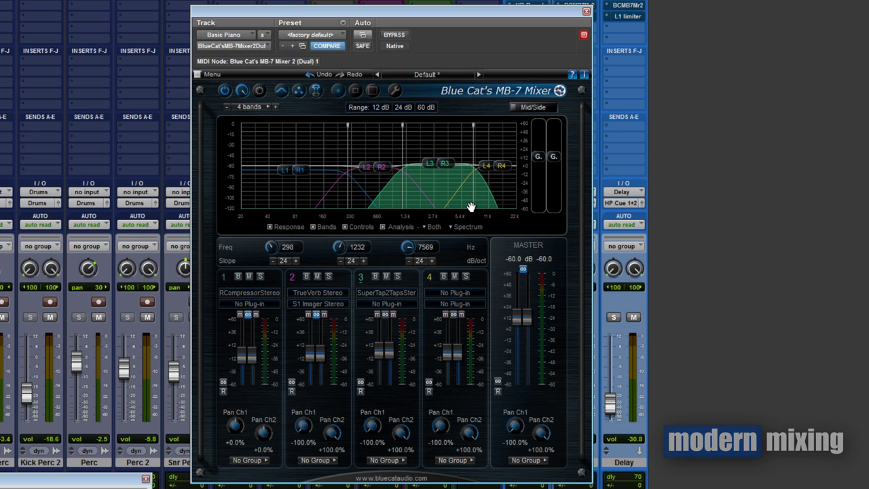
# - Bypass the MB-7 Mixer on the Basic Piano track, solo that track and move the plug-in window clear of the instrument channels
pyautogui.moveTo(517, 23); pyautogui.dragTo(333, 54)
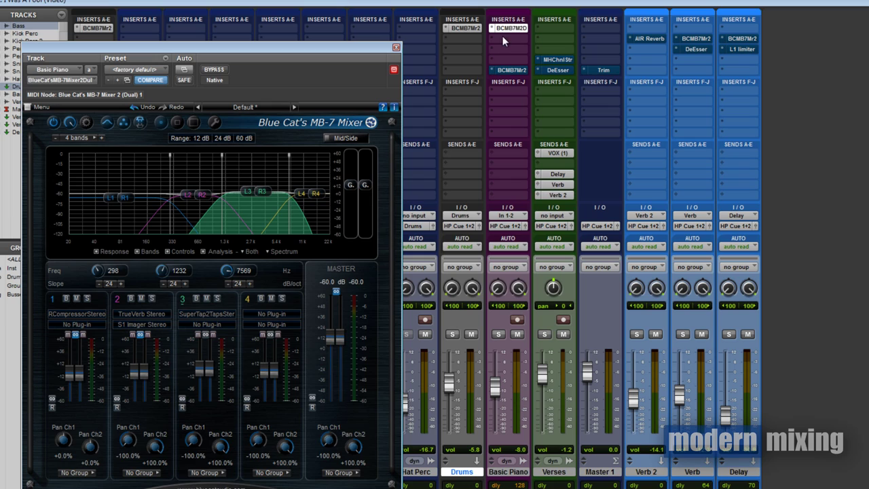
pyautogui.click(217, 69)
pyautogui.click(500, 334)
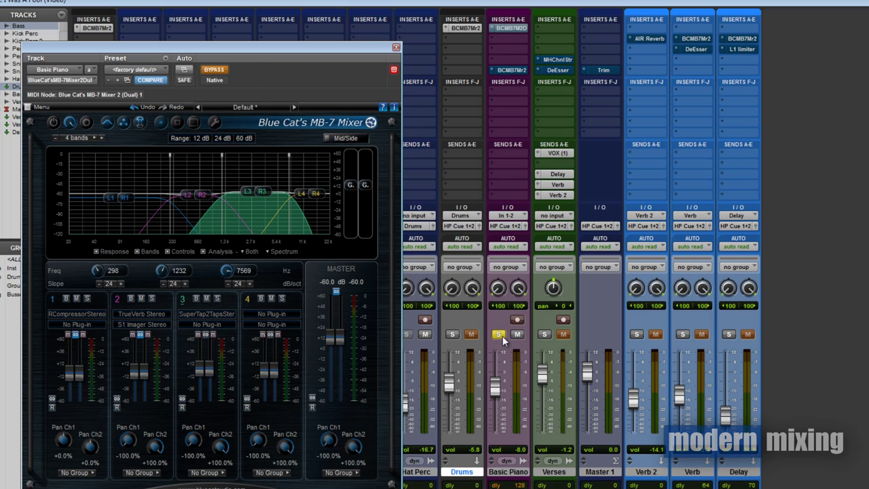
pyautogui.moveTo(293, 49); pyautogui.dragTo(868, 82)
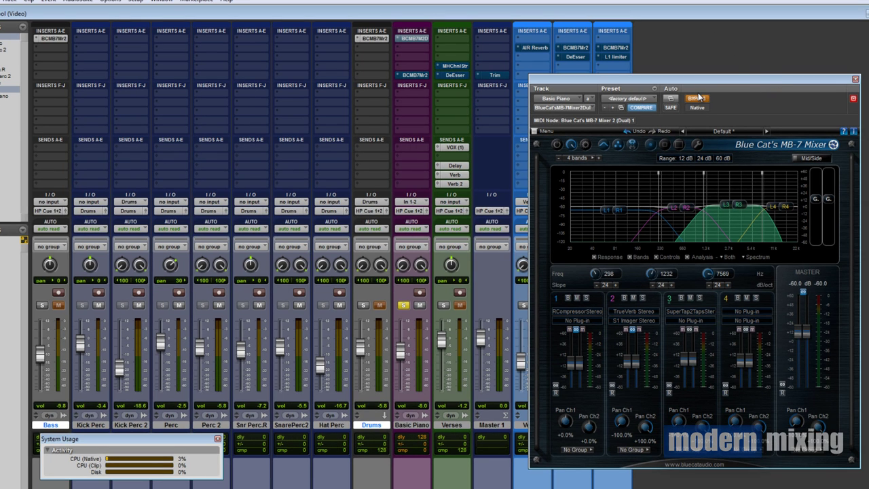
# - Place the playback position at 25|3|000 in the Edit window and return to the Mix window
pyautogui.hotkey('ctrl', '=')
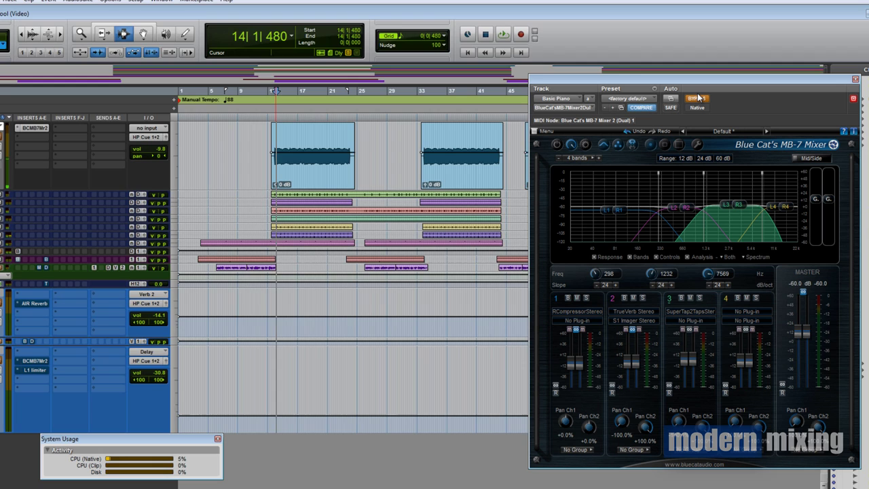
pyautogui.click(362, 118)
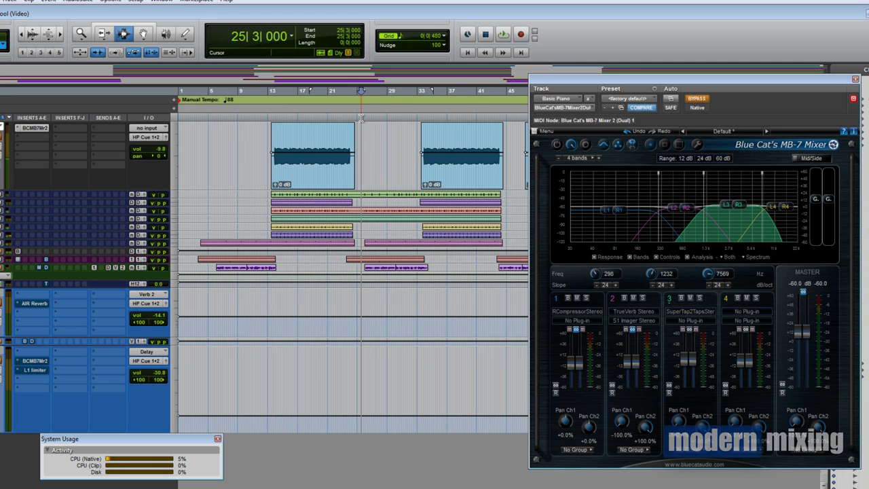
pyautogui.hotkey('ctrl', '=')
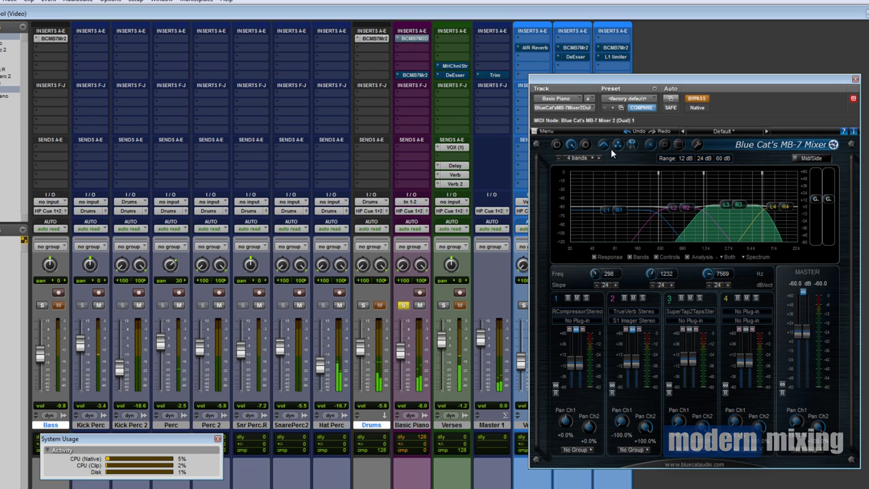
# - Compare the soloed Basic Piano with and without the MB-7 Mixer by toggling its bypass during playback, leaving the plug-in active
pyautogui.click(703, 101)
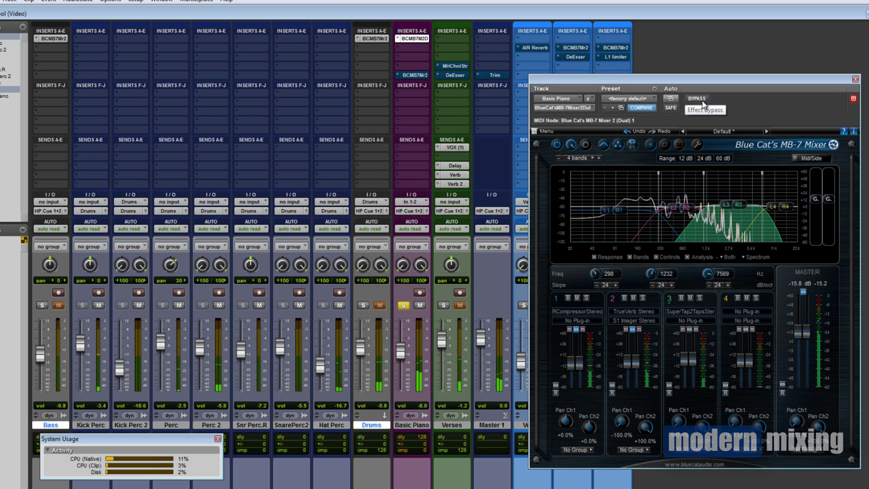
pyautogui.click(704, 101)
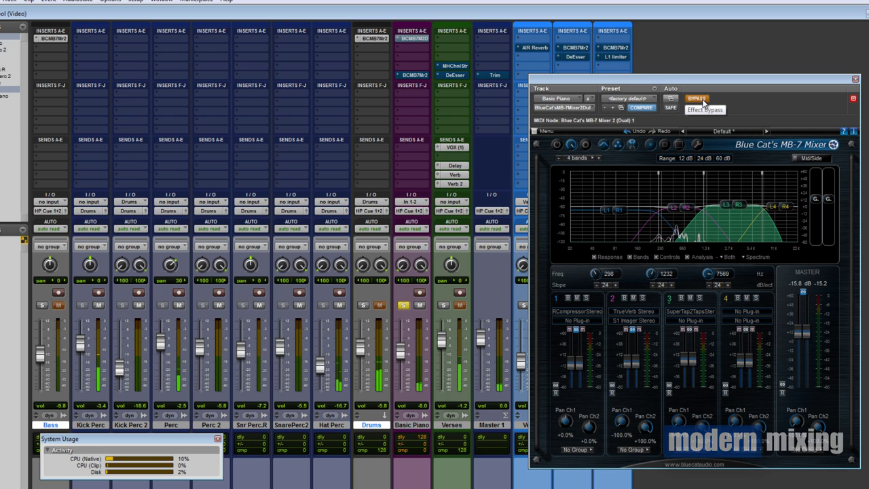
pyautogui.click(703, 101)
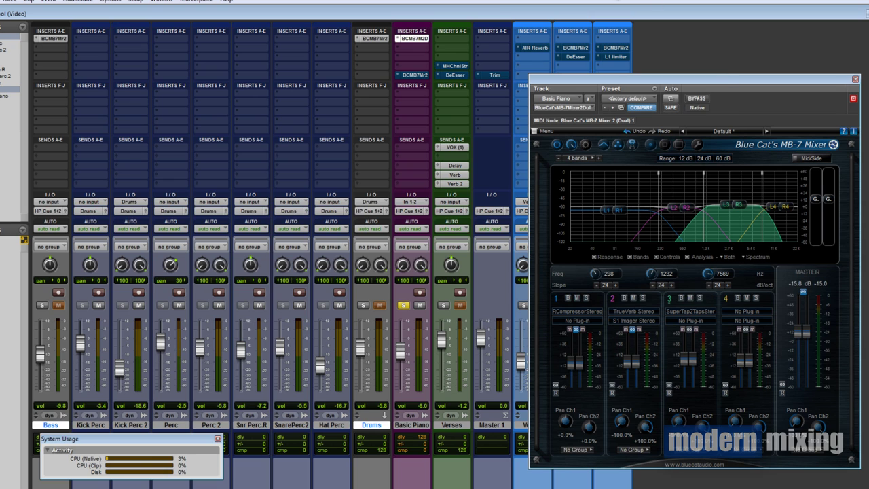
pyautogui.keyDown('ctrl'); pyautogui.click(420, 42); pyautogui.keyUp('ctrl')
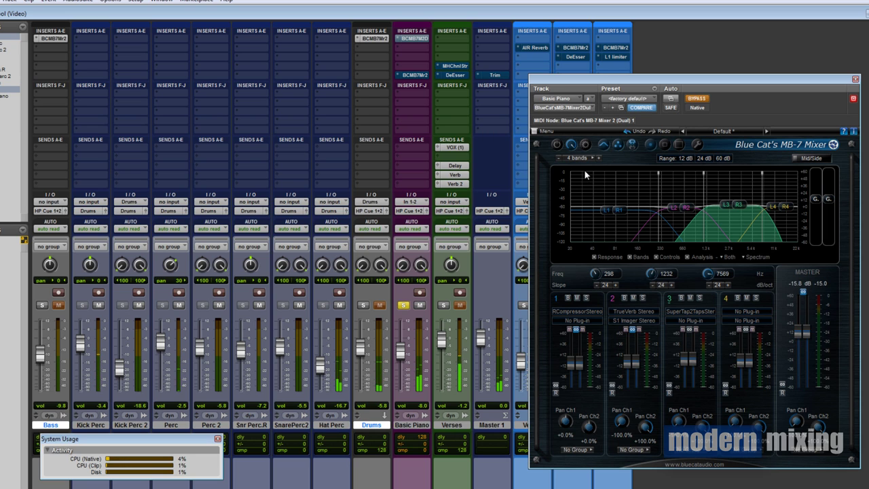
pyautogui.click(696, 98)
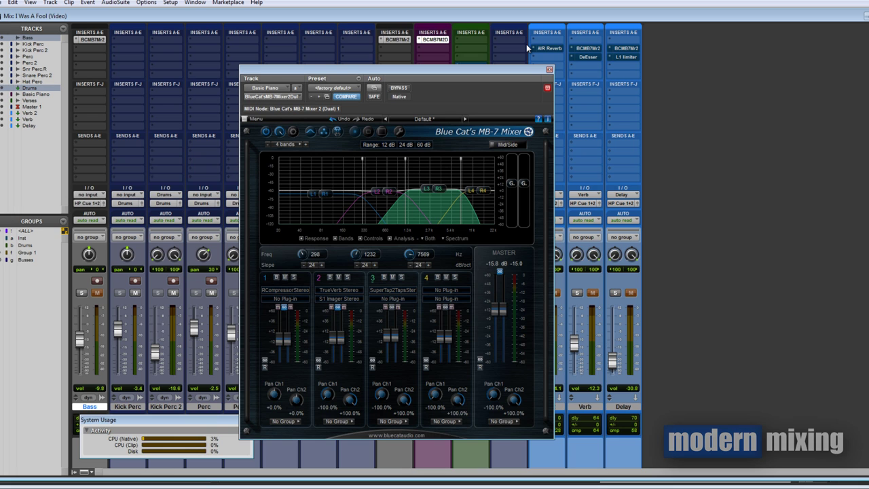
# - Close the Basic Piano's MB-7 Mixer window and solo the Verses track in place of Basic Piano
pyautogui.click(550, 70)
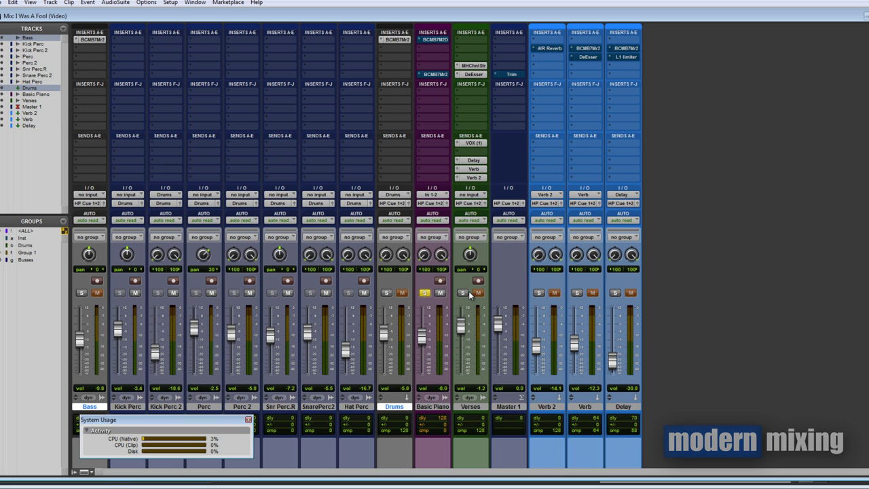
pyautogui.click(462, 293)
pyautogui.click(424, 293)
# - Hide the Verb 2 track from the mixer
pyautogui.click(547, 406)
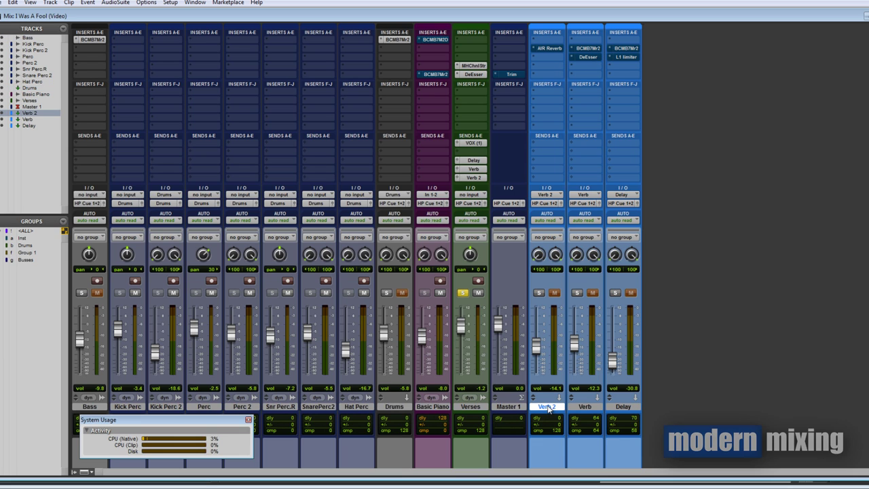
pyautogui.rightClick(548, 406)
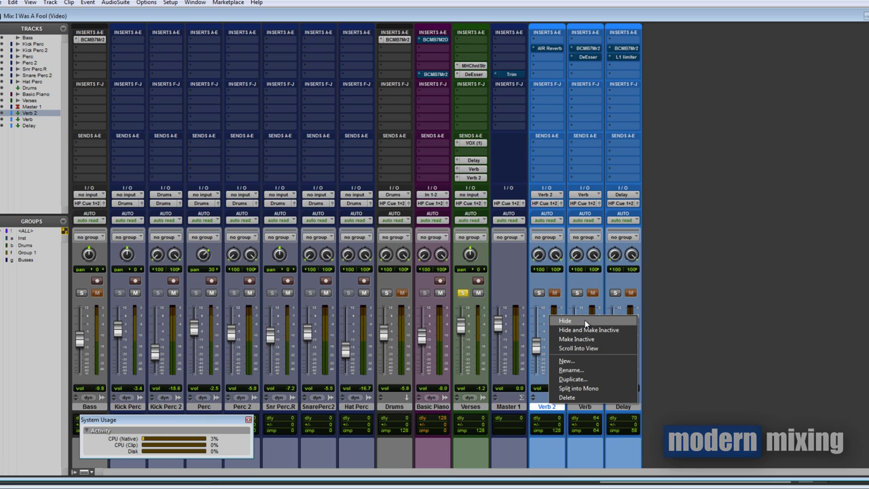
pyautogui.click(566, 320)
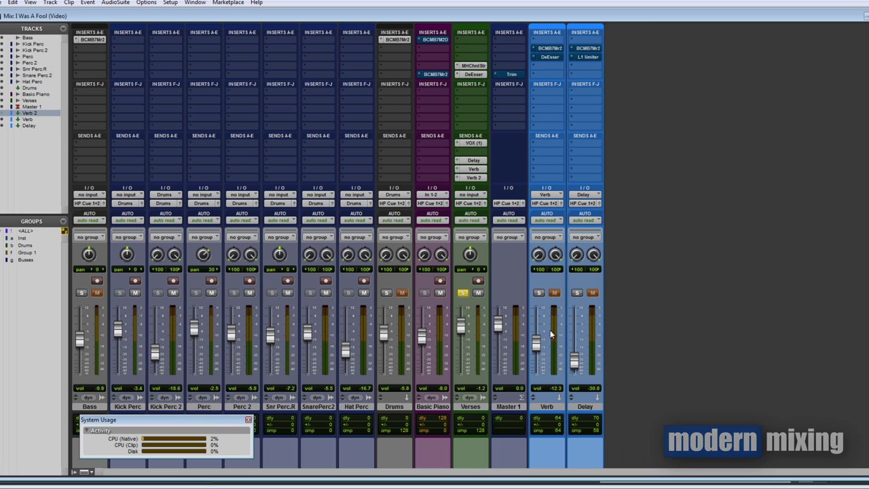
# - Open the MB-7 Mixer on the Verb track and view the epicVerb editor hosted in band 1, closing that editor when finished
pyautogui.click(556, 50)
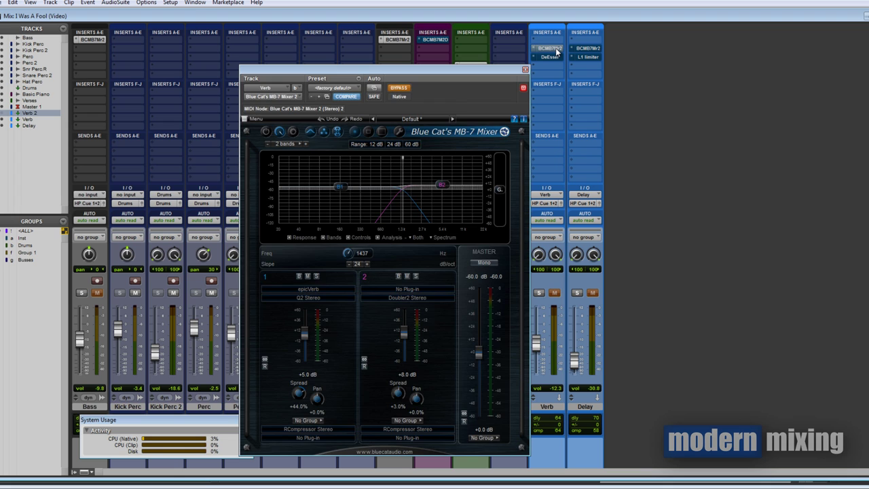
pyautogui.moveTo(425, 75); pyautogui.dragTo(404, 59)
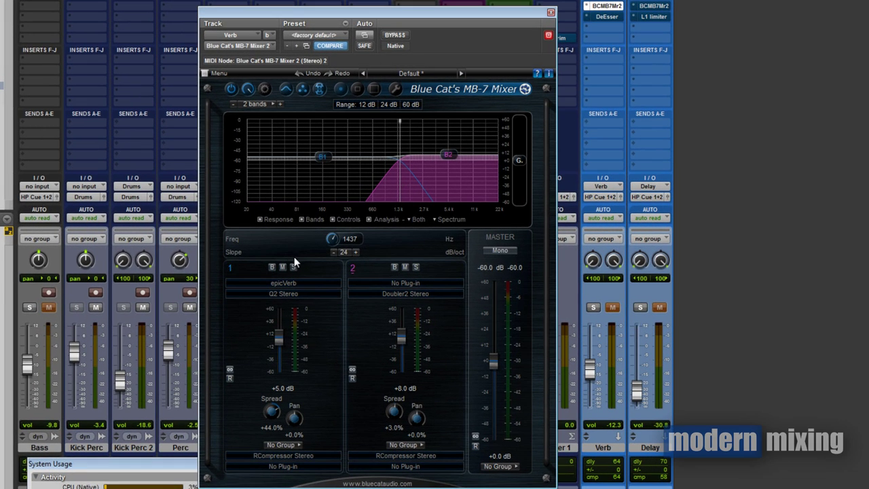
pyautogui.click(286, 283)
pyautogui.click(331, 294)
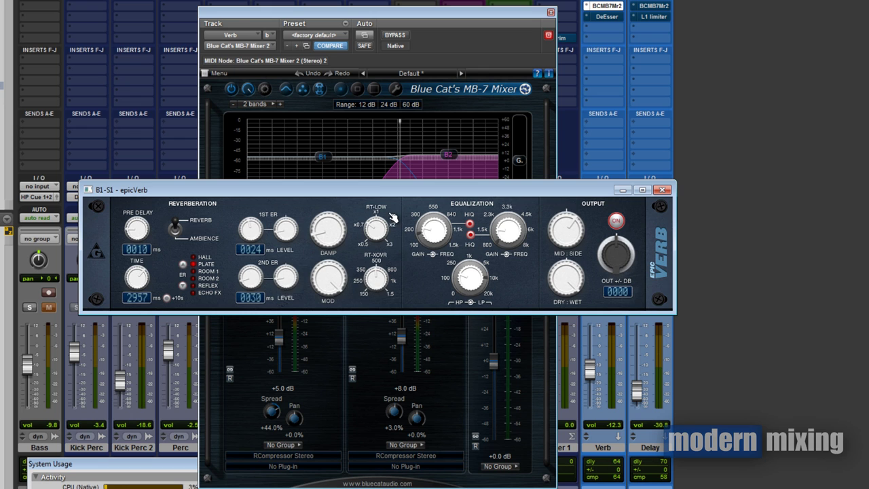
pyautogui.moveTo(381, 189); pyautogui.dragTo(596, 141)
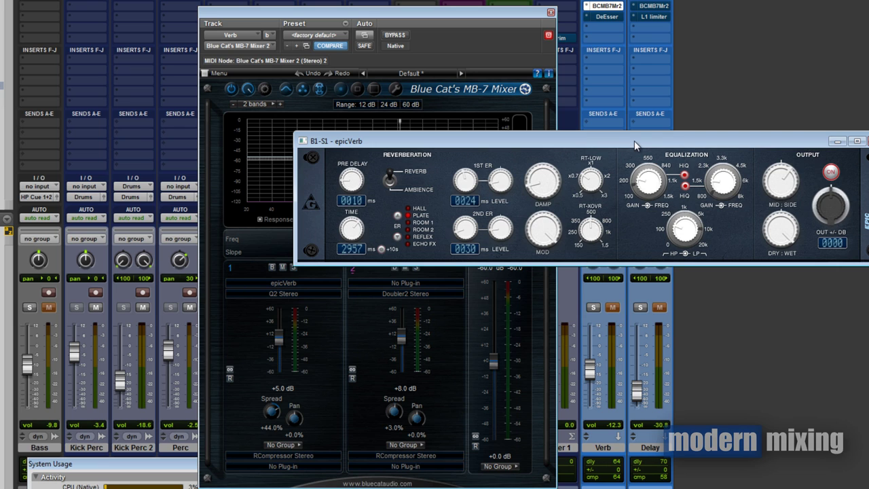
pyautogui.click(864, 140)
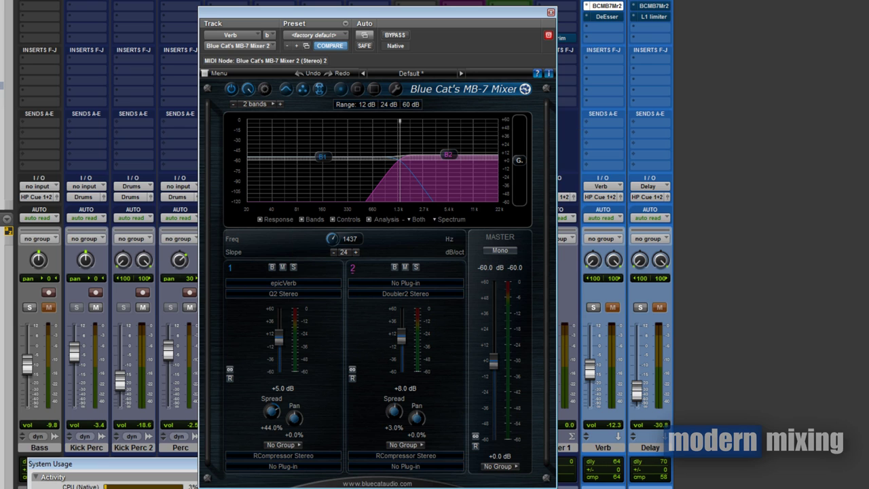
# - Browse the preset list of the epicVerb hosted in band 1, from the small rooms to the extra-large spaces, without loading one
pyautogui.click(277, 284)
pyautogui.moveTo(326, 319)
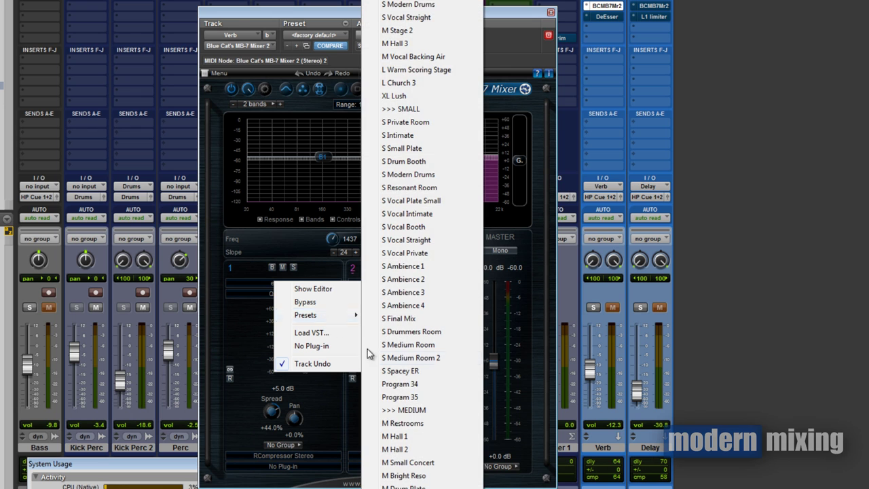
pyautogui.scroll(-2, 421, 479)
pyautogui.scroll(-6, 421, 479)
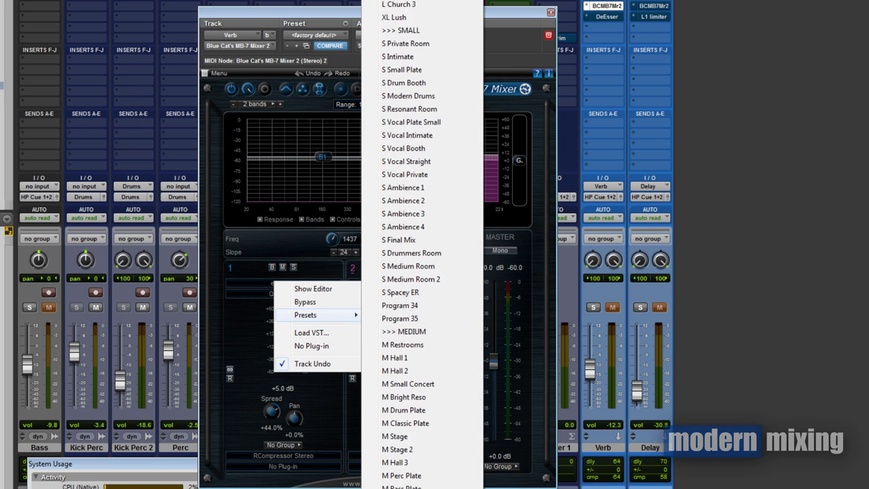
pyautogui.scroll(-6, 421, 479)
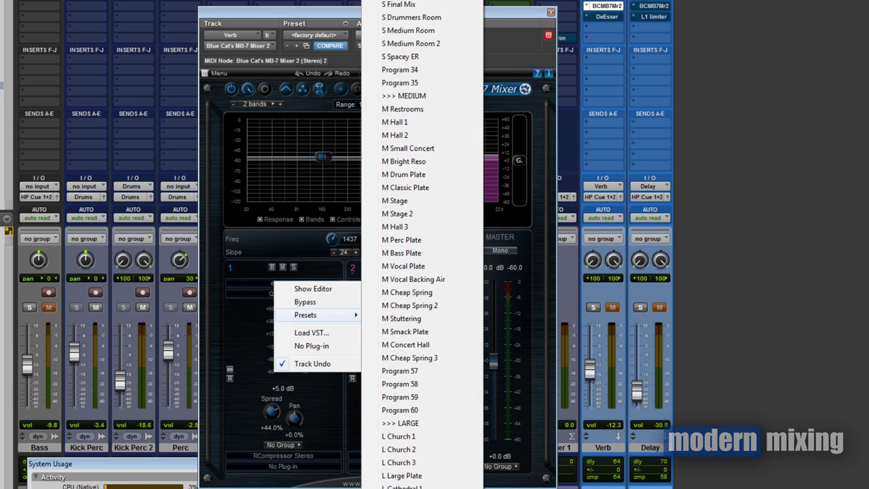
pyautogui.scroll(-4, 421, 479)
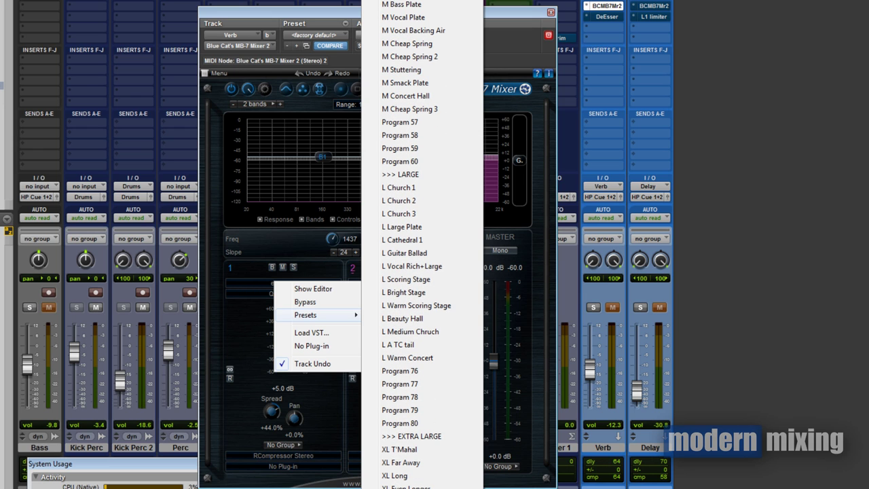
pyautogui.click(321, 364)
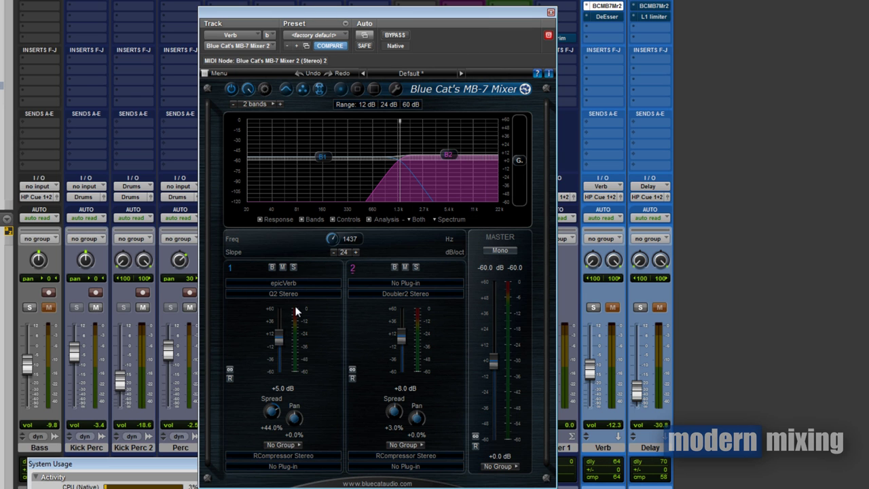
# - Show the epicVerb editor in band 1 again to inspect its reverb settings, and close it when finished
pyautogui.click(287, 284)
pyautogui.click(309, 288)
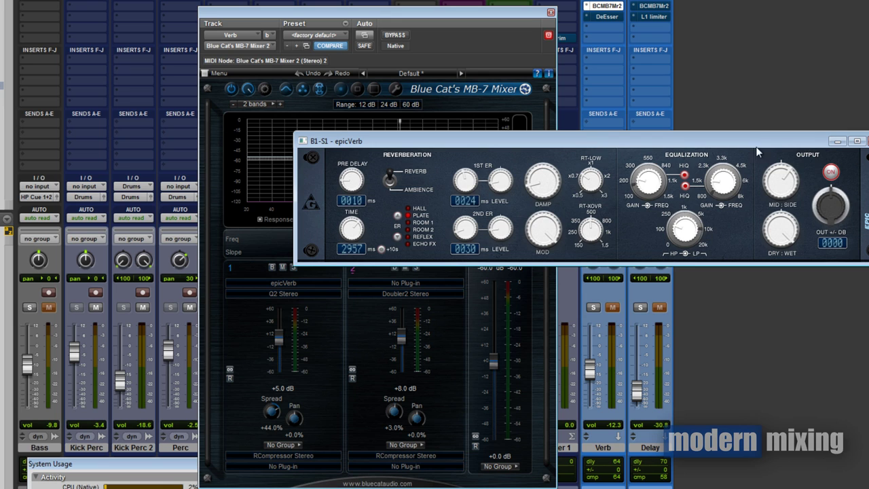
pyautogui.click(275, 257)
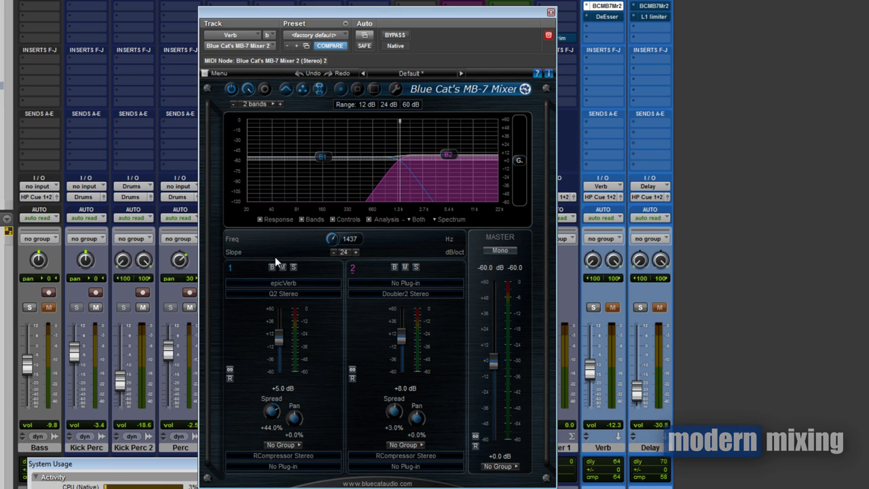
# - Inspect the Q2 Stereo and RCompressor Stereo editors hosted in band 1, closing each one after viewing
pyautogui.click(281, 296)
pyautogui.click(347, 309)
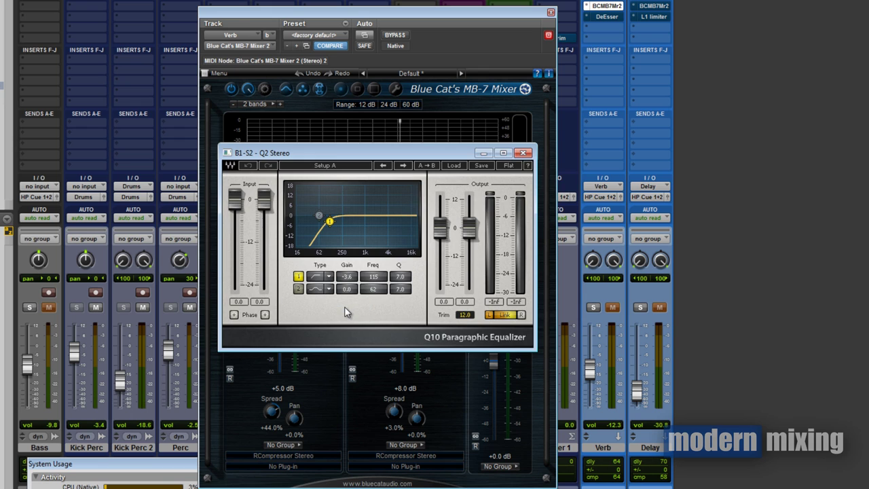
pyautogui.moveTo(339, 150); pyautogui.dragTo(499, 148)
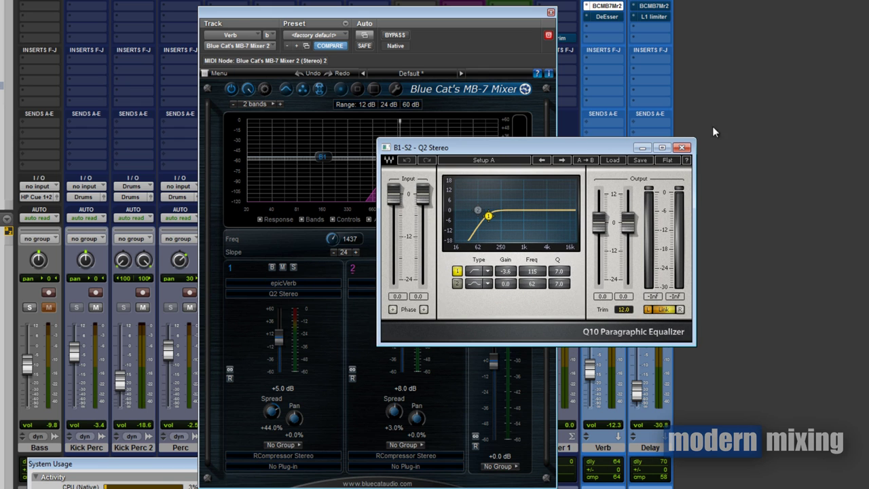
pyautogui.click(685, 147)
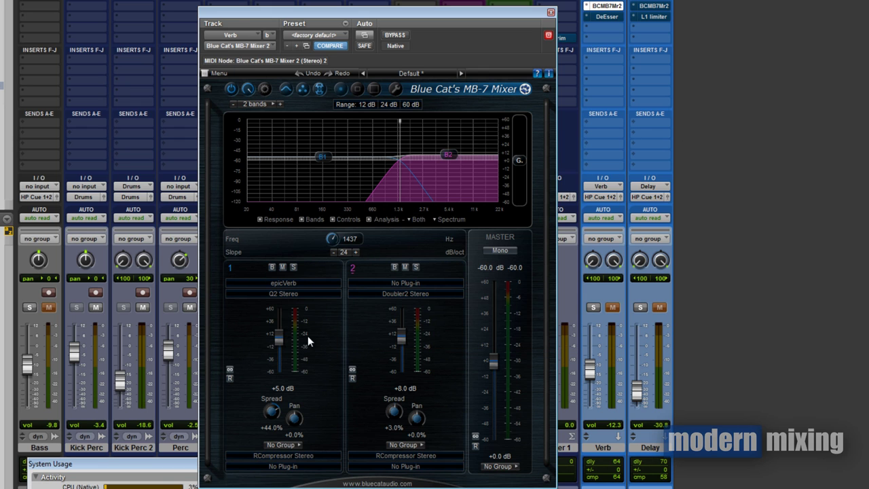
pyautogui.click(312, 456)
pyautogui.click(344, 463)
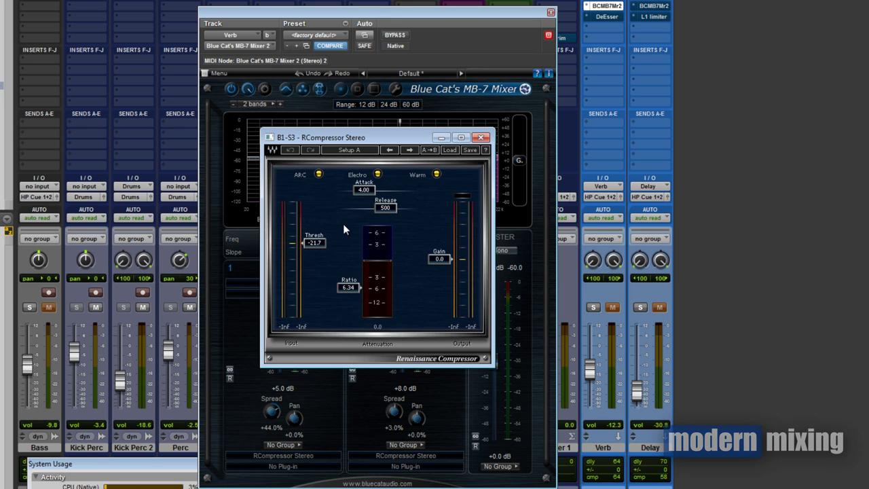
pyautogui.click(482, 138)
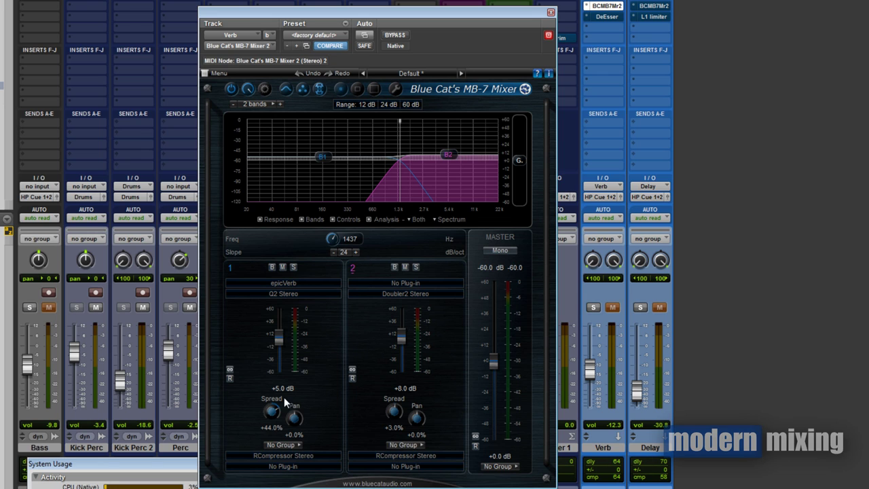
# - Select band 1 and switch the master output to mono and back to stereo, keeping the band's Spread at +44%
pyautogui.click(327, 373)
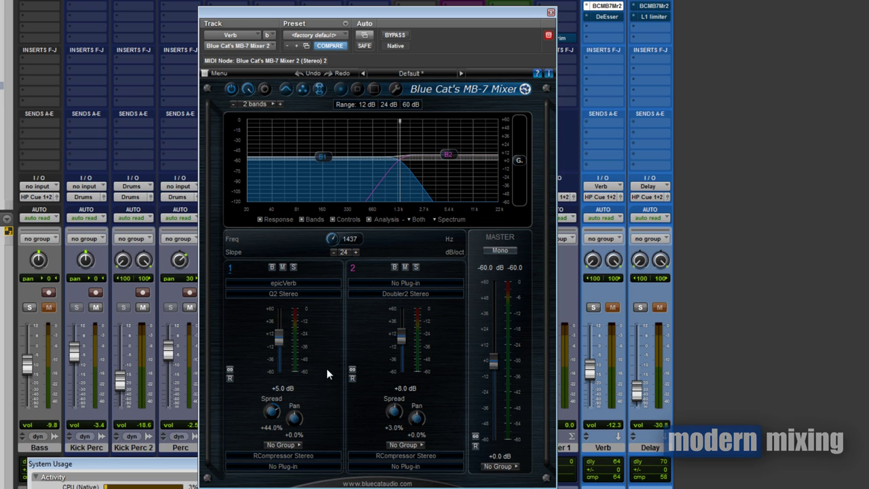
pyautogui.click(503, 251)
pyautogui.moveTo(274, 413); pyautogui.dragTo(272, 412)
pyautogui.click(502, 252)
# - Inspect the Doubler2 Stereo and RCompressor Stereo editors hosted in band 2, closing each one after viewing
pyautogui.click(417, 295)
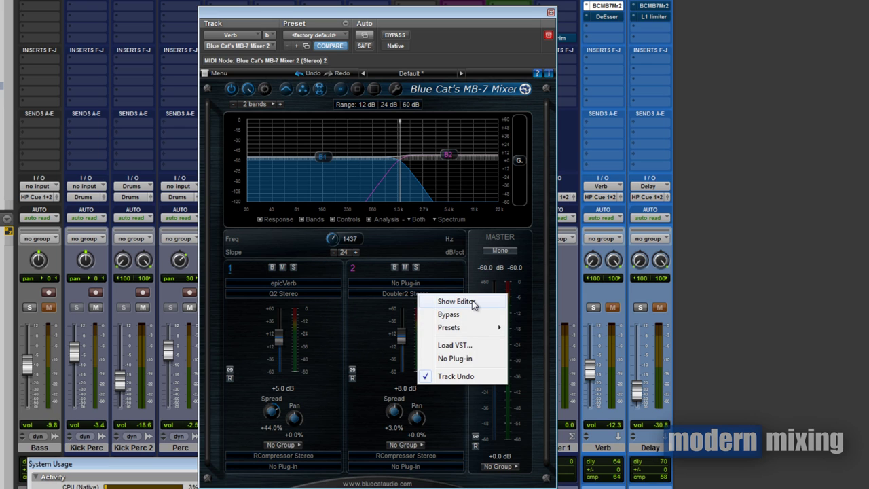
pyautogui.click(445, 302)
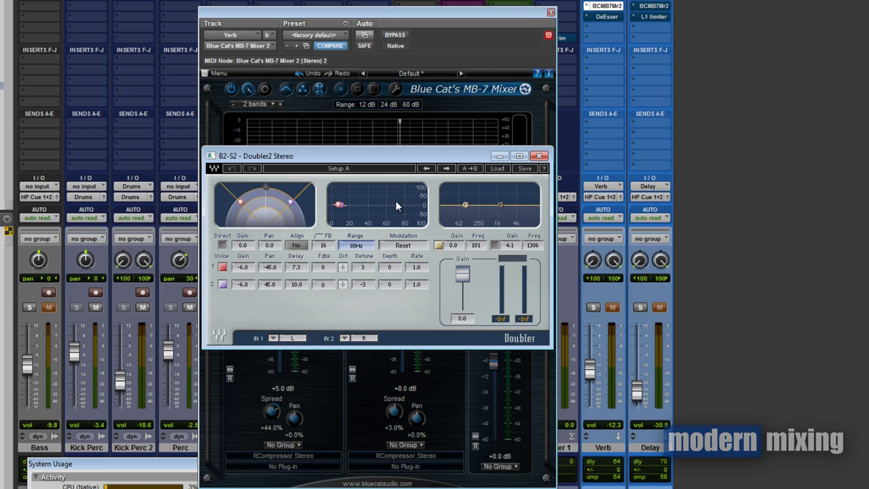
pyautogui.click(538, 156)
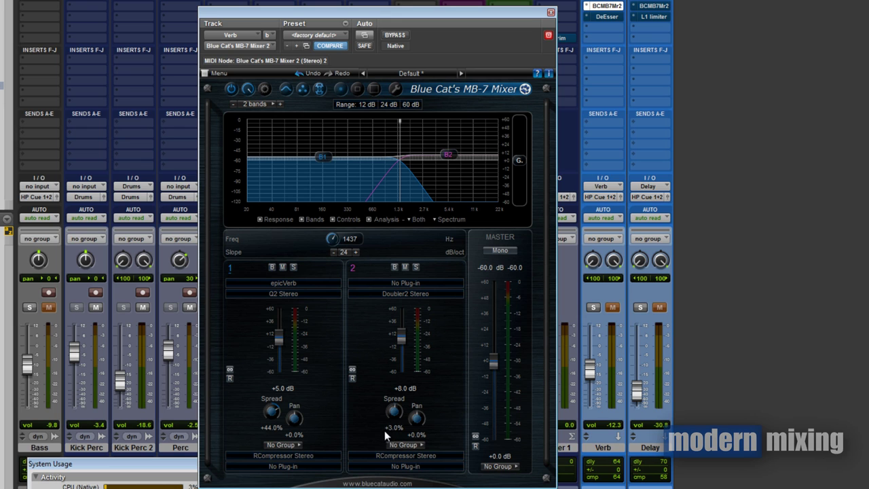
pyautogui.click(422, 460)
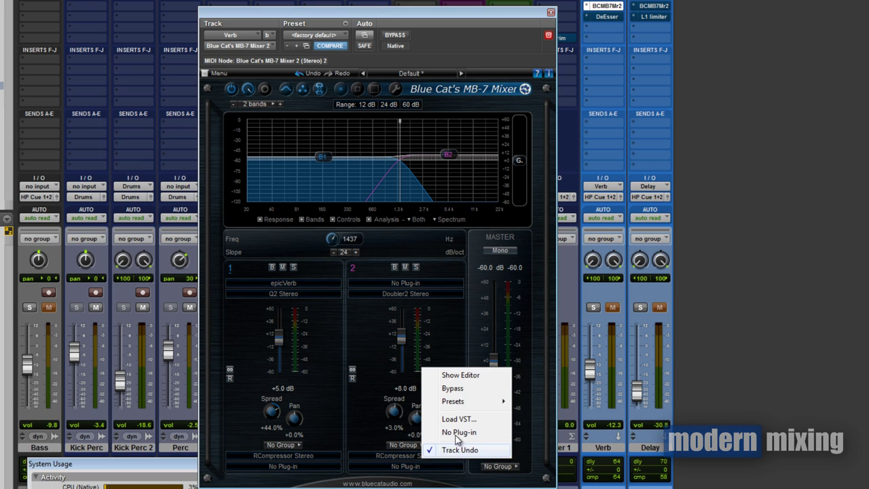
pyautogui.click(474, 377)
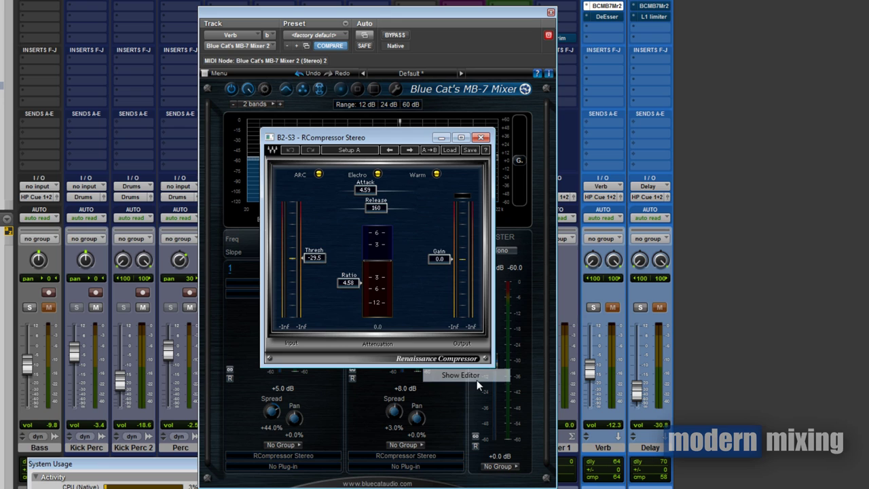
pyautogui.click(480, 137)
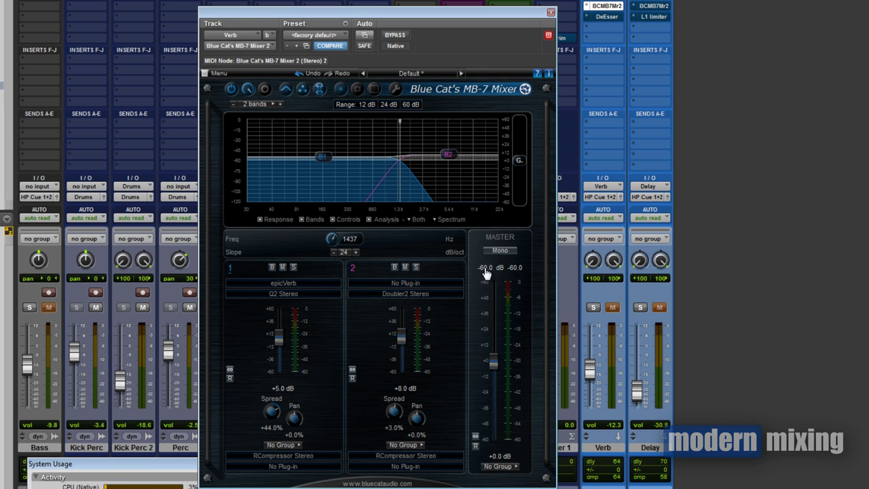
# - Move the MB-7 Mixer window clear of the tracks and view the Delay and Verb sends on the Verses track, closing both send windows
pyautogui.moveTo(432, 14); pyautogui.dragTo(201, 21)
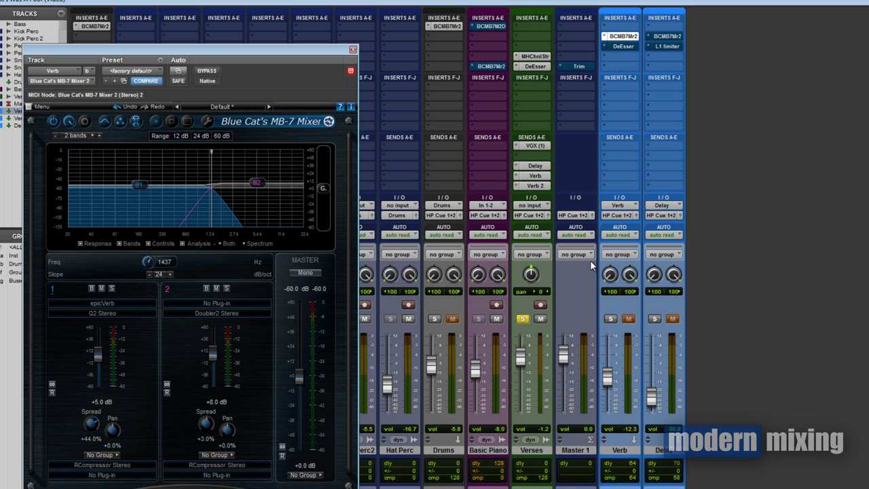
pyautogui.click(535, 166)
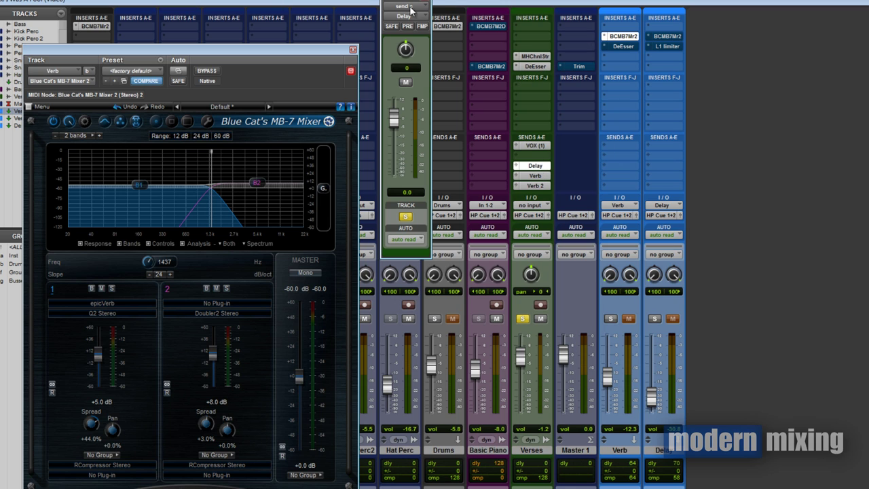
pyautogui.click(579, 185)
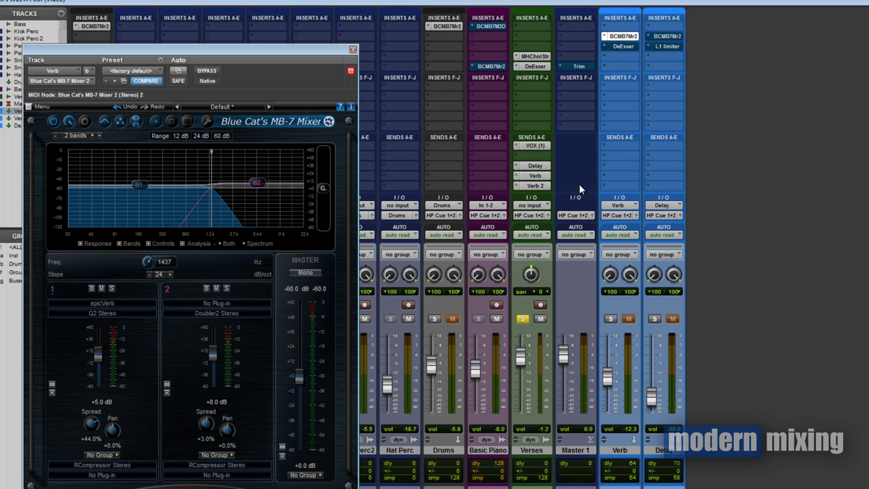
pyautogui.click(541, 186)
pyautogui.click(535, 175)
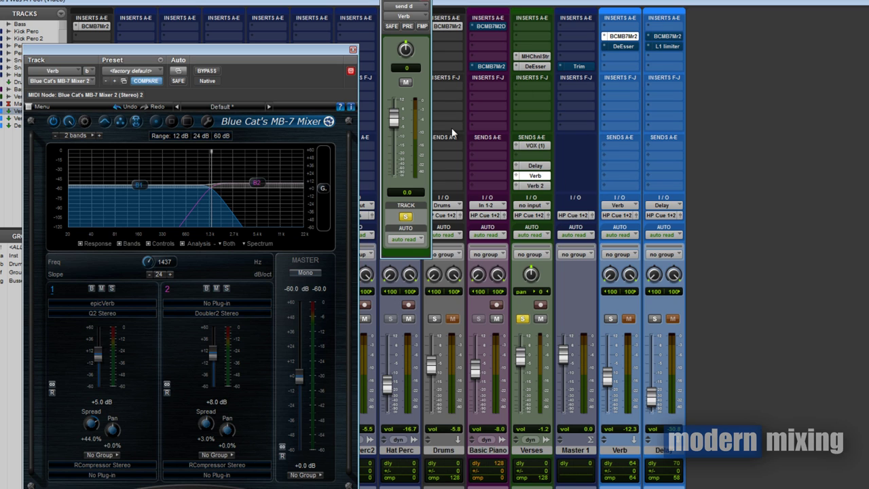
pyautogui.click(523, 178)
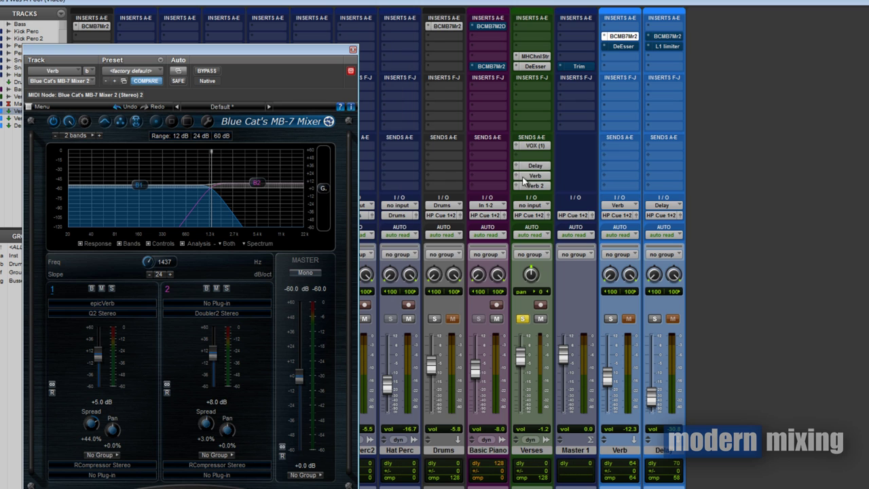
# - Solo the Verb track in place of Verses, mute band 2 in its MB-7 Mixer and start playback
pyautogui.click(610, 318)
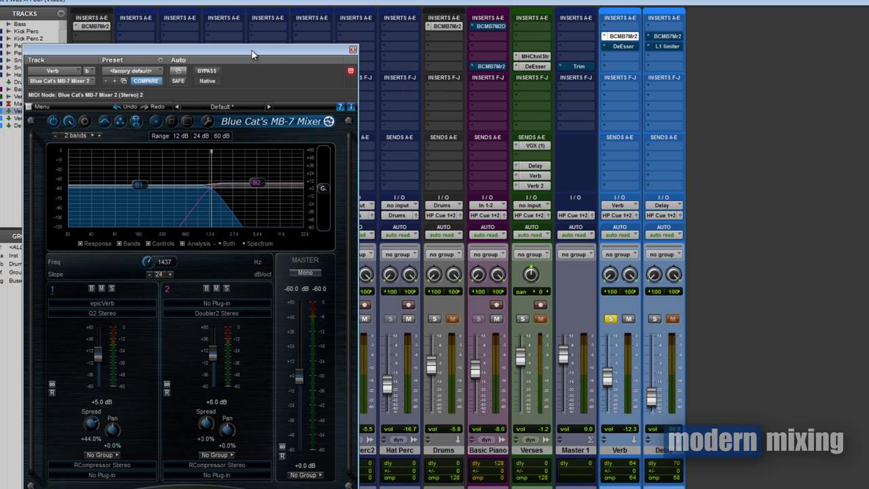
pyautogui.moveTo(252, 51); pyautogui.dragTo(819, 32)
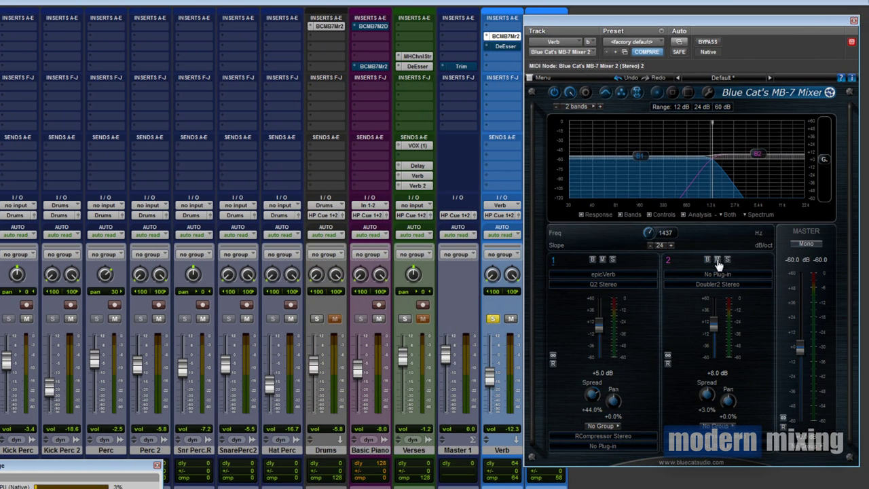
pyautogui.click(718, 260)
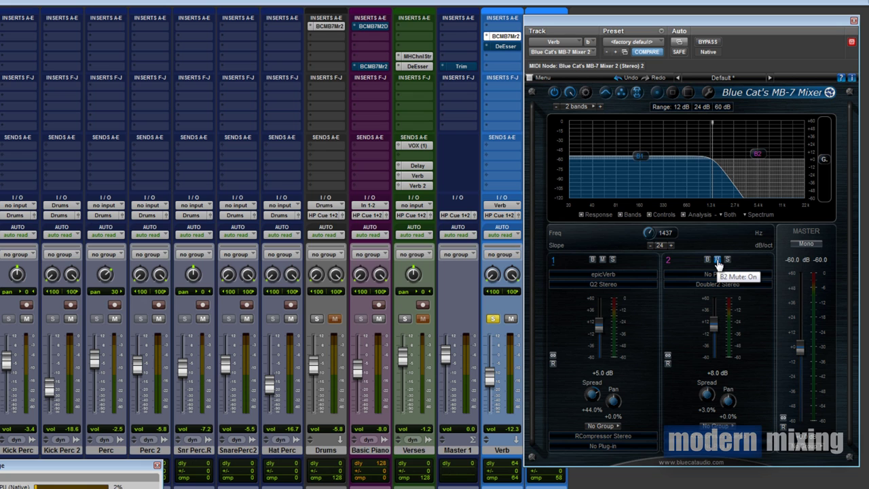
pyautogui.press('space')
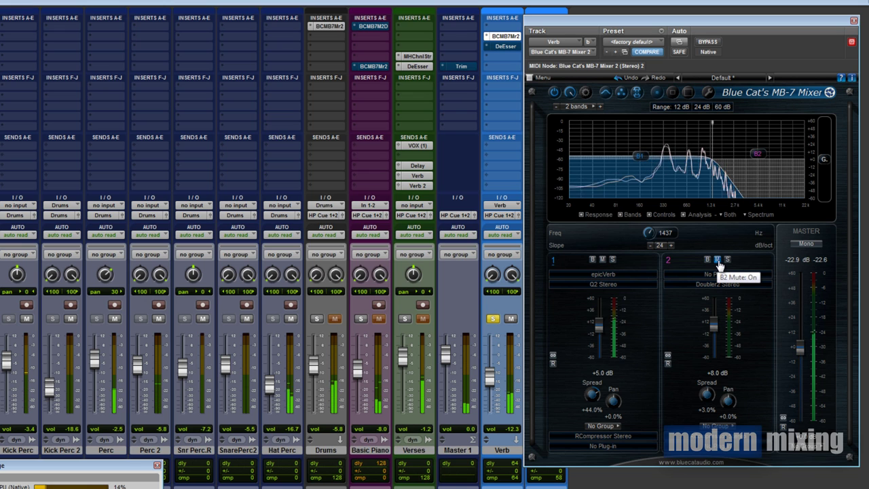
# - Reset band 1's Spread to 0% for comparison during playback and raise it to +43%
pyautogui.doubleClick(594, 398)
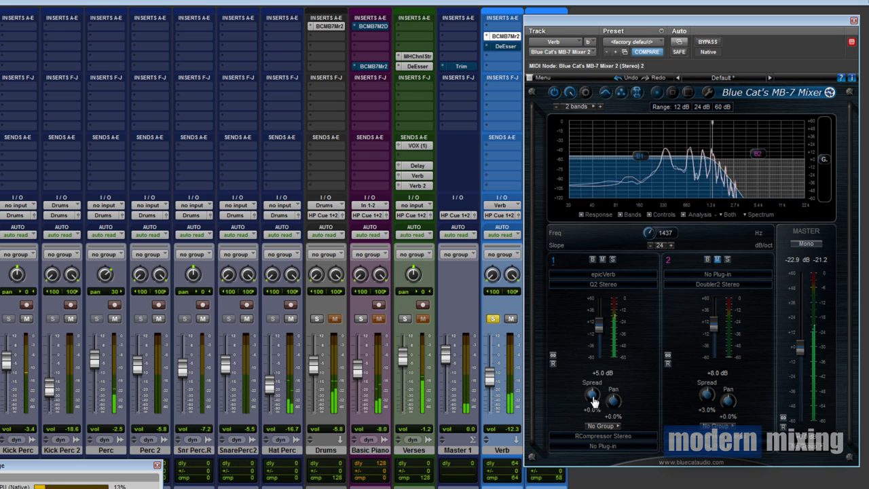
pyautogui.moveTo(593, 401); pyautogui.dragTo(595, 388)
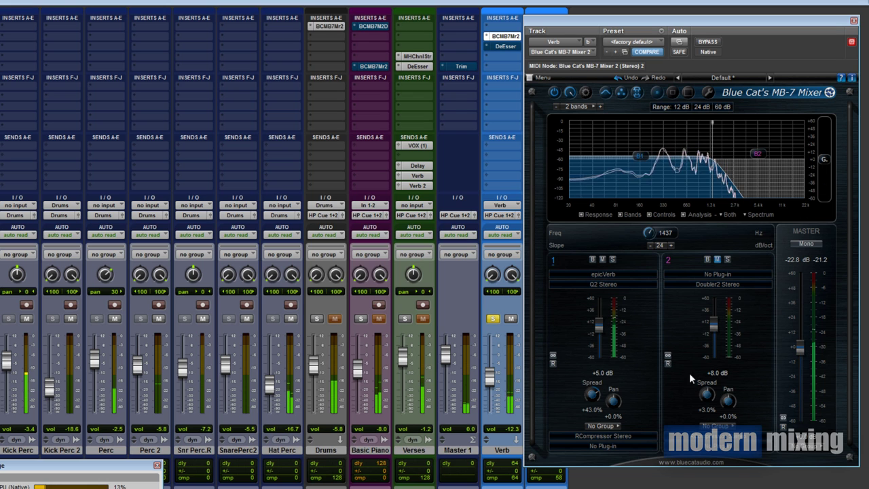
# - Mute band 1 and unmute band 2 to audition the high band alone, and unmute band 1 when finished
pyautogui.click(602, 259)
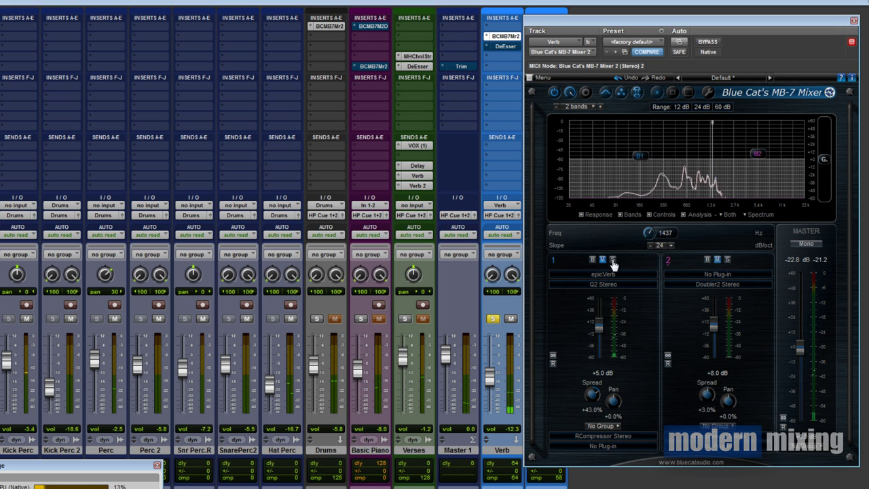
pyautogui.click(717, 259)
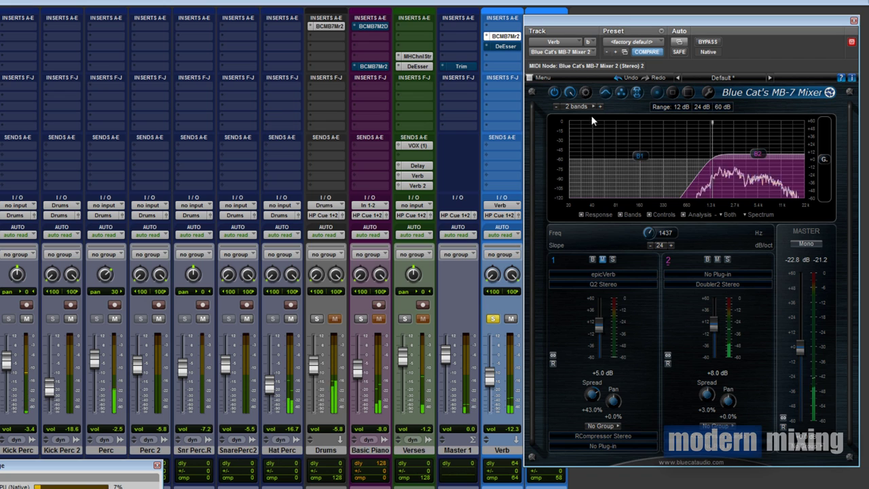
pyautogui.click(603, 261)
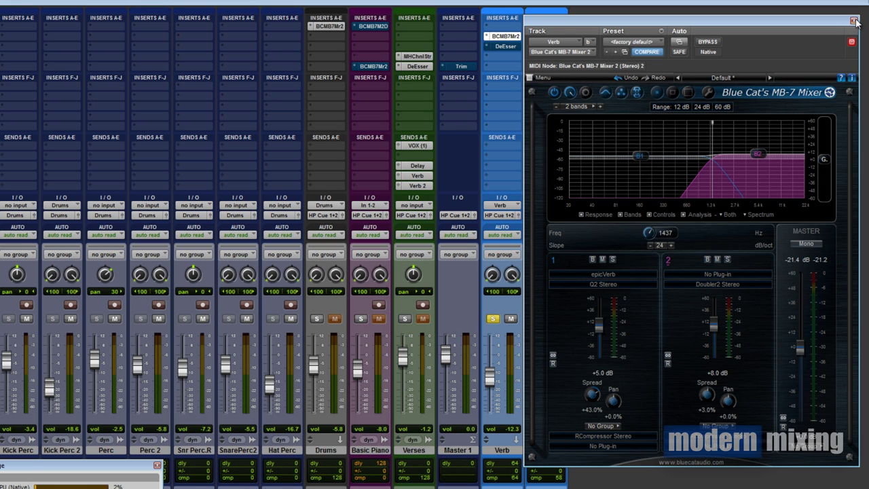
# - Close the Verb track's MB-7 Mixer window and open the DeEsser inserted after it
pyautogui.click(854, 21)
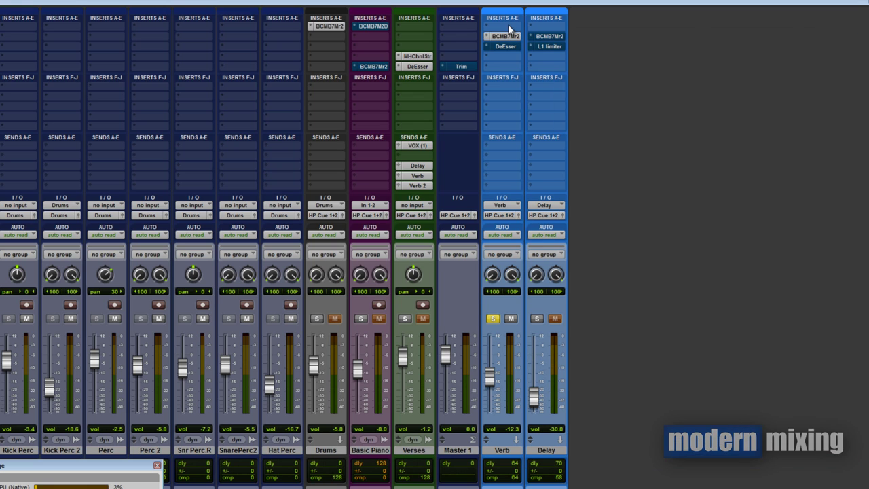
pyautogui.click(504, 47)
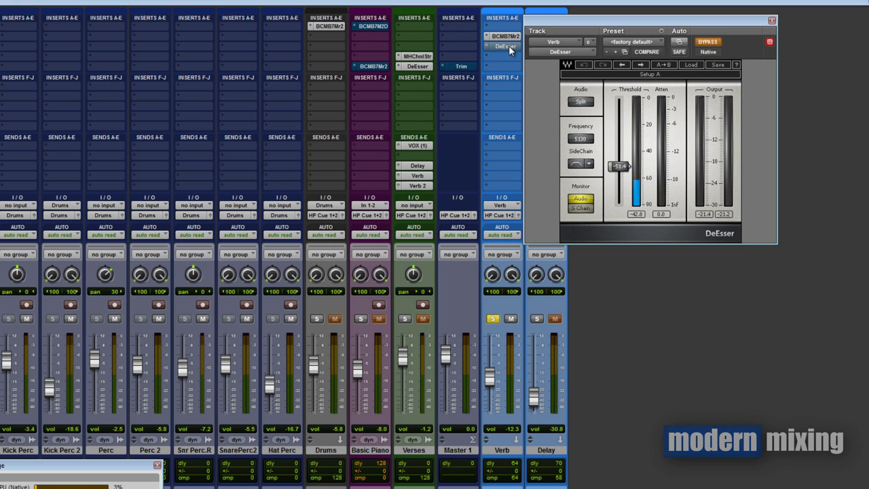
# - Close the DeEsser and open the Delay track's MB-7 Mixer, placing its window over the mix channels
pyautogui.click(771, 22)
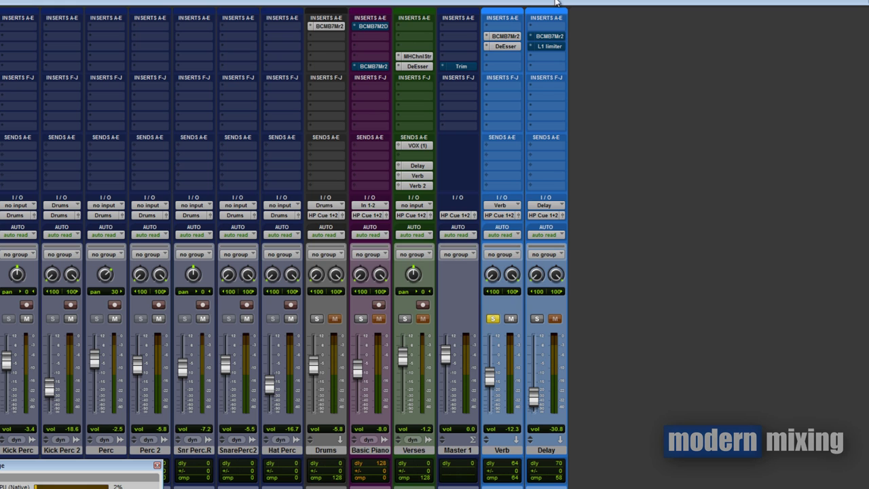
pyautogui.click(557, 37)
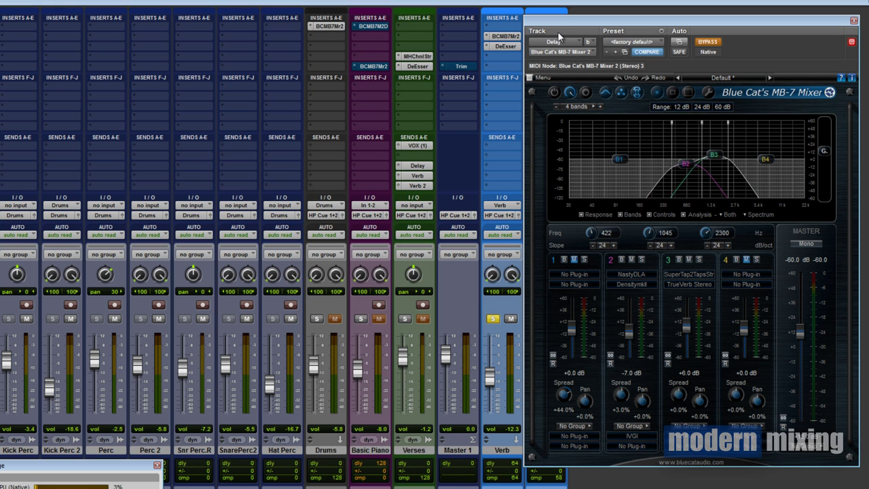
pyautogui.moveTo(641, 24); pyautogui.dragTo(280, 47)
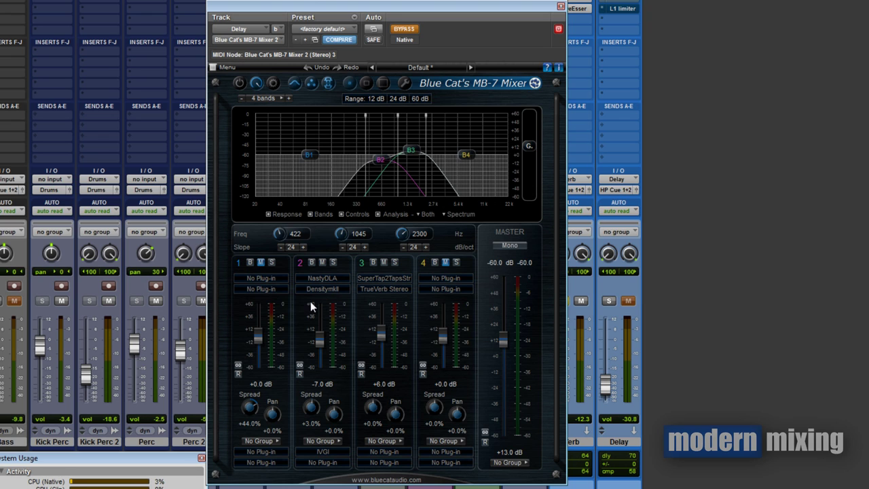
# - Review the NastyDLA echo settings in band 2's first slot and close the editor
pyautogui.click(325, 342)
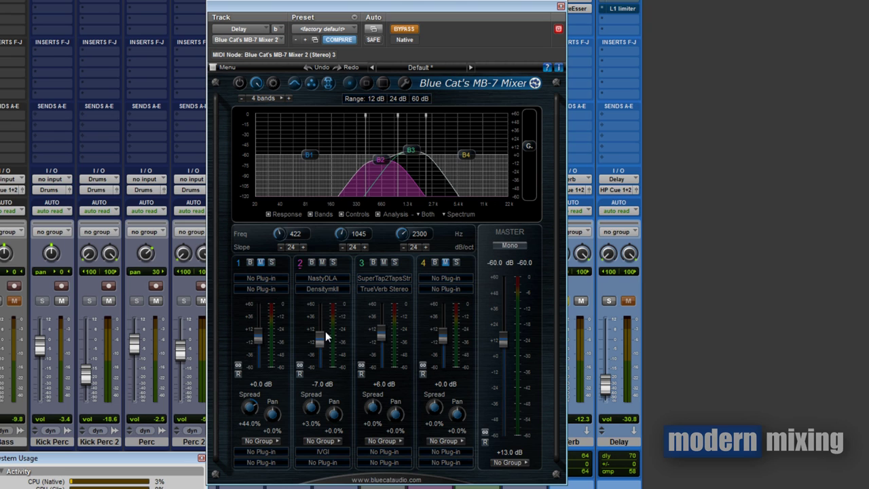
pyautogui.click(323, 279)
pyautogui.click(375, 288)
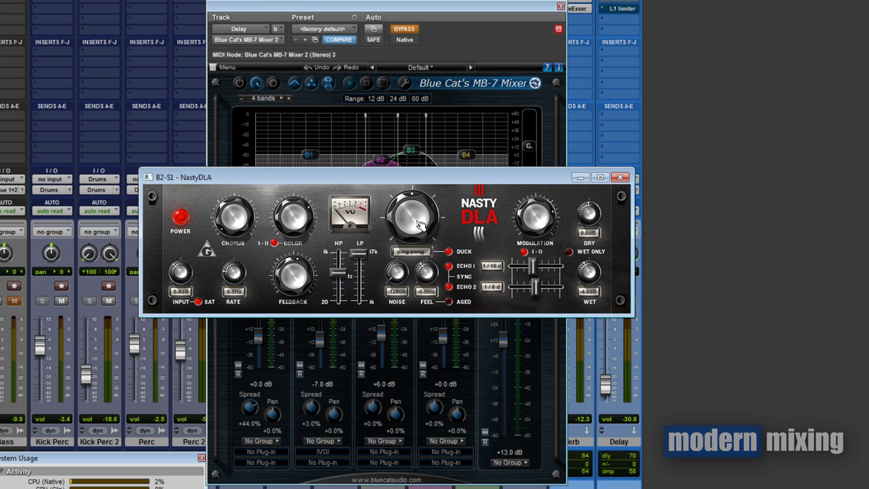
pyautogui.moveTo(409, 173); pyautogui.dragTo(406, 128)
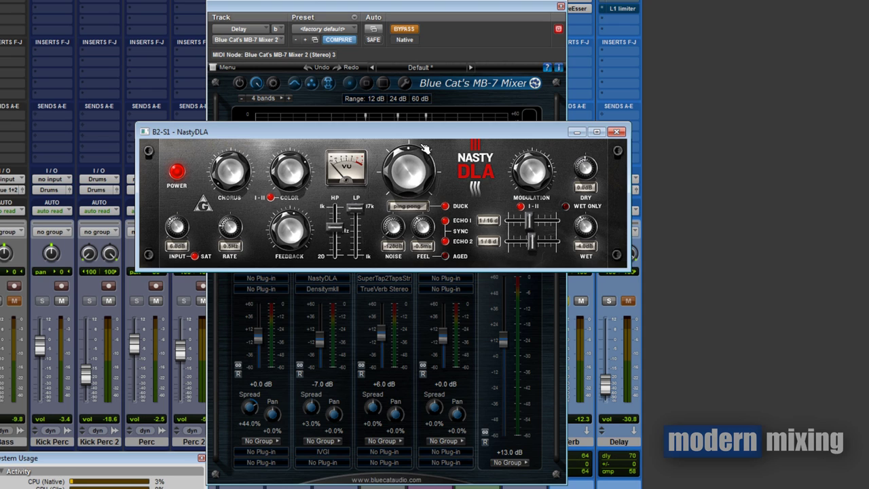
pyautogui.click(617, 133)
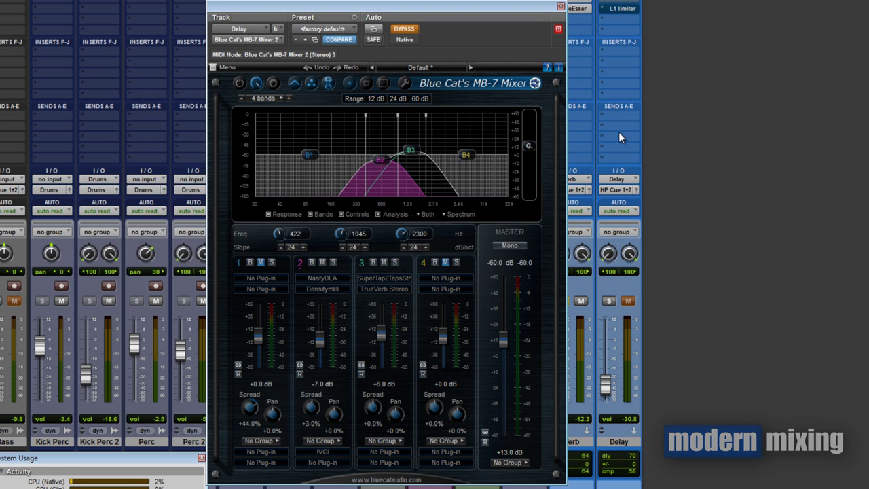
# - Inspect the DensitymkII compressor in band 2's second slot and close its editor
pyautogui.click(332, 290)
pyautogui.click(370, 296)
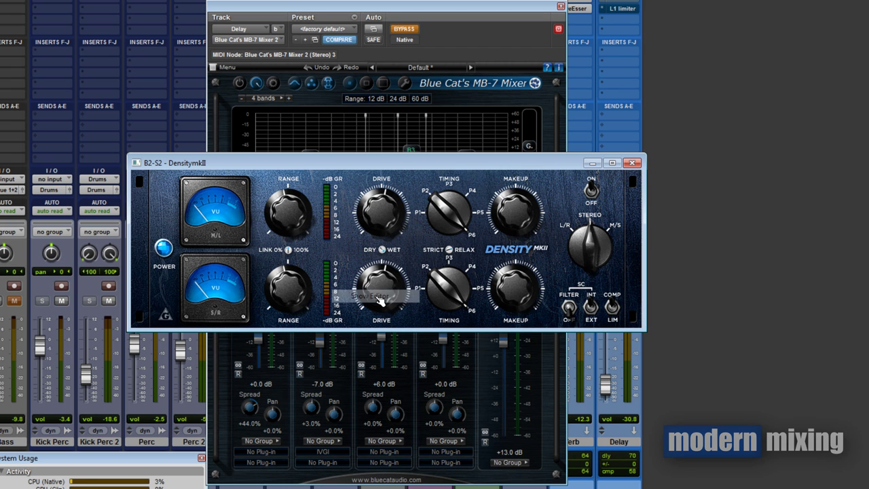
pyautogui.moveTo(380, 162); pyautogui.dragTo(388, 171)
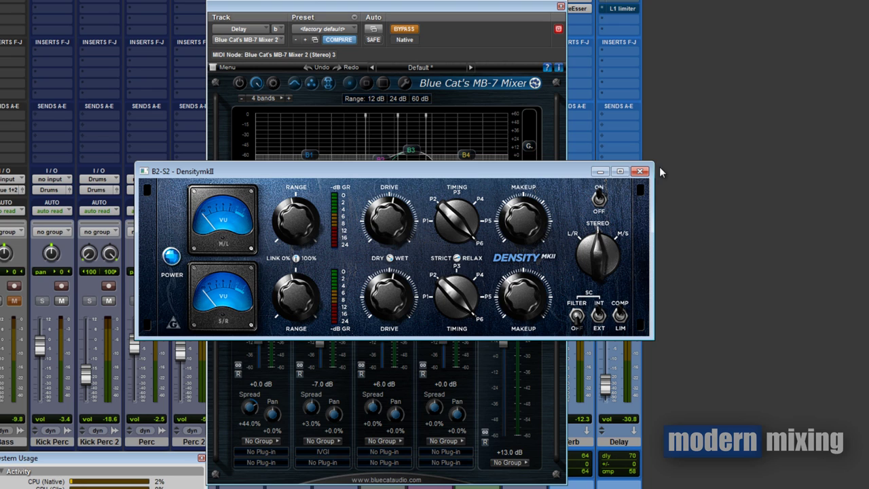
pyautogui.click(642, 172)
# - Examine the IVGI saturation settings in band 2's post-fader slot and close the editor
pyautogui.click(329, 460)
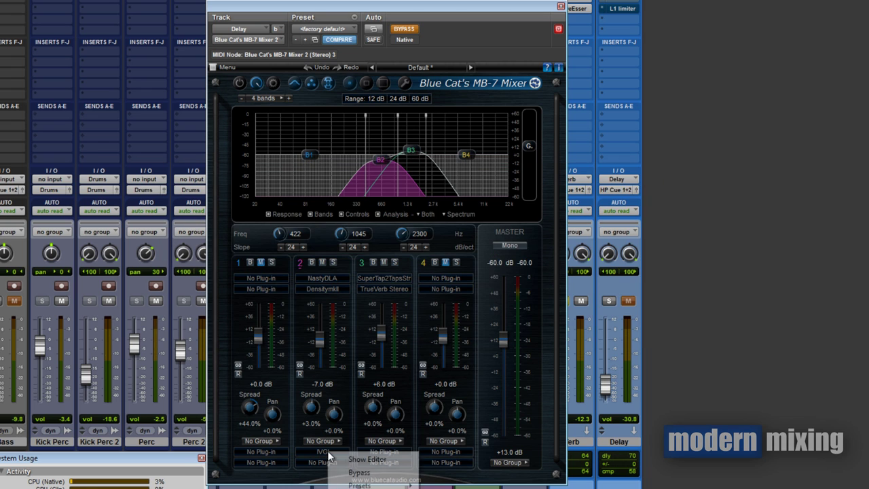
pyautogui.click(390, 454)
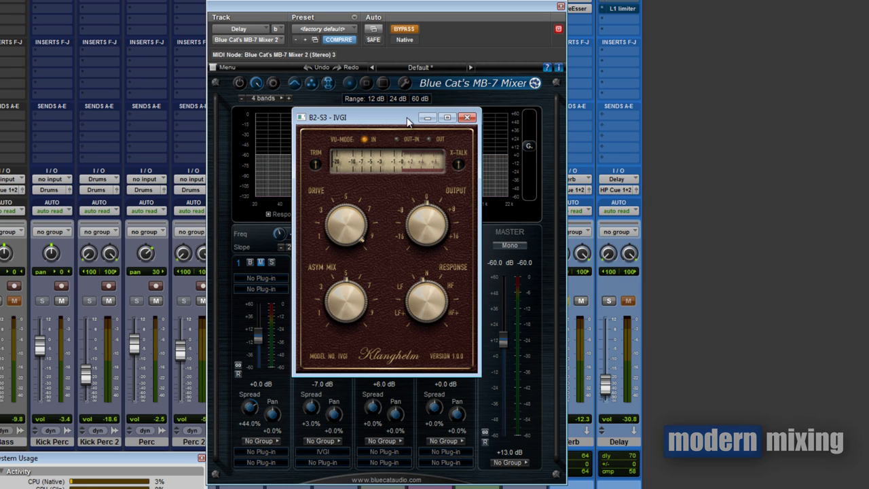
pyautogui.moveTo(409, 122); pyautogui.dragTo(370, 105)
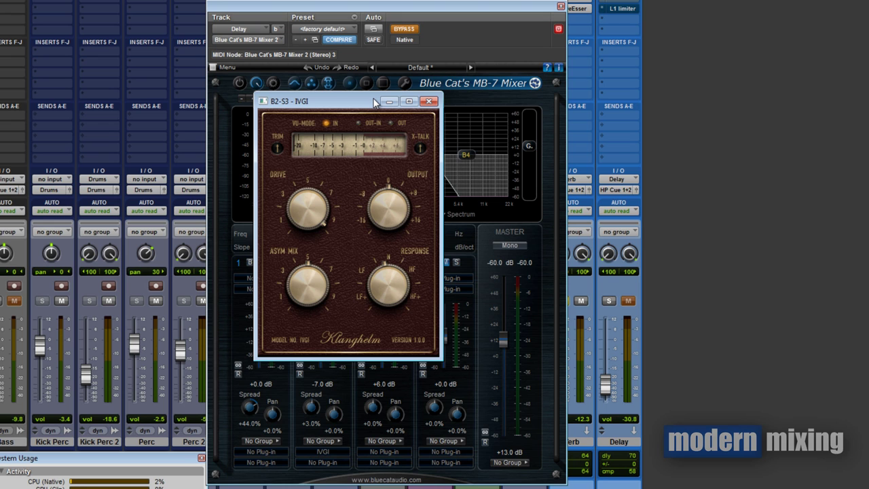
pyautogui.moveTo(374, 102); pyautogui.dragTo(268, 91)
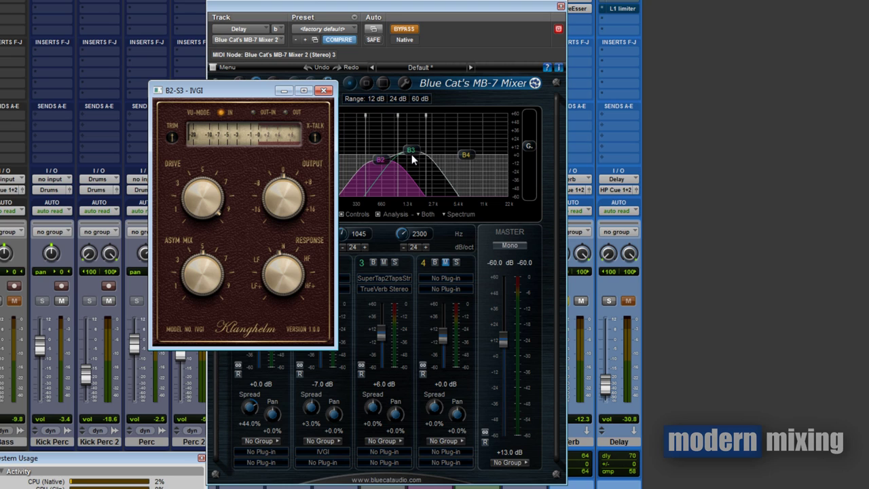
pyautogui.click(326, 90)
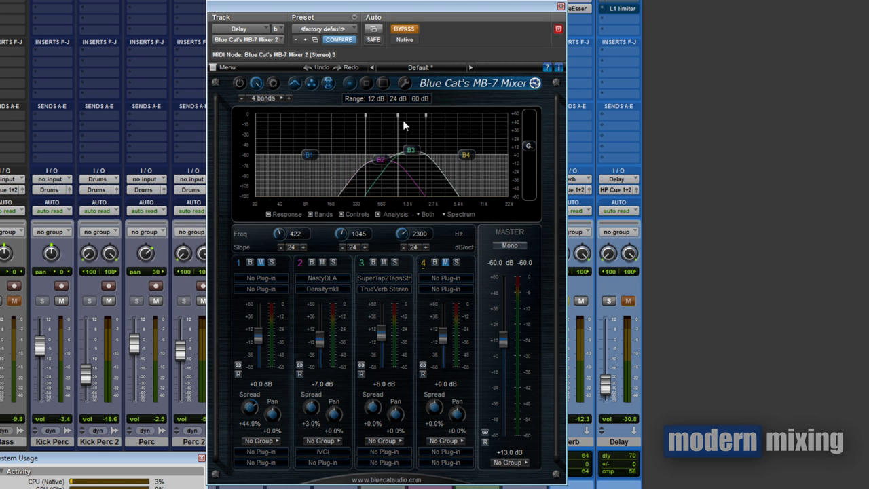
# - Try band 3's level at +54 dB and +11 dB, and review its SuperTap 2-Taps Stereo delay
pyautogui.moveTo(381, 333); pyautogui.dragTo(382, 310)
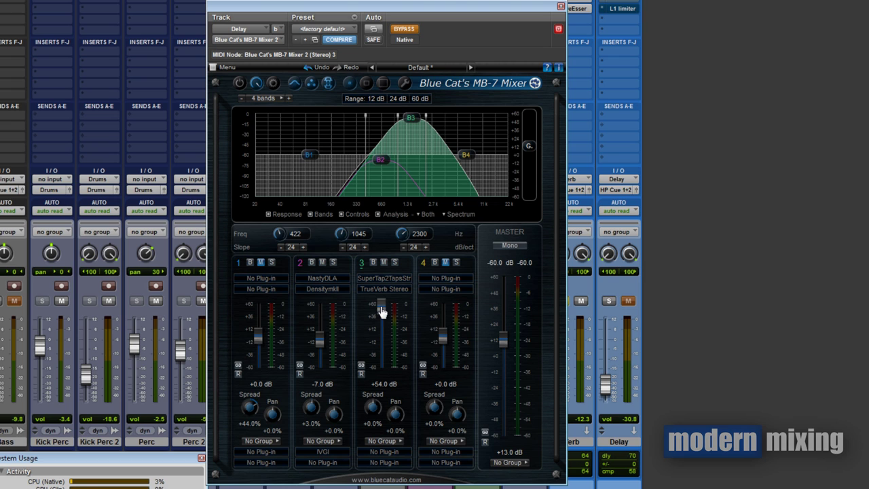
pyautogui.moveTo(381, 311); pyautogui.dragTo(382, 339)
pyautogui.click(388, 280)
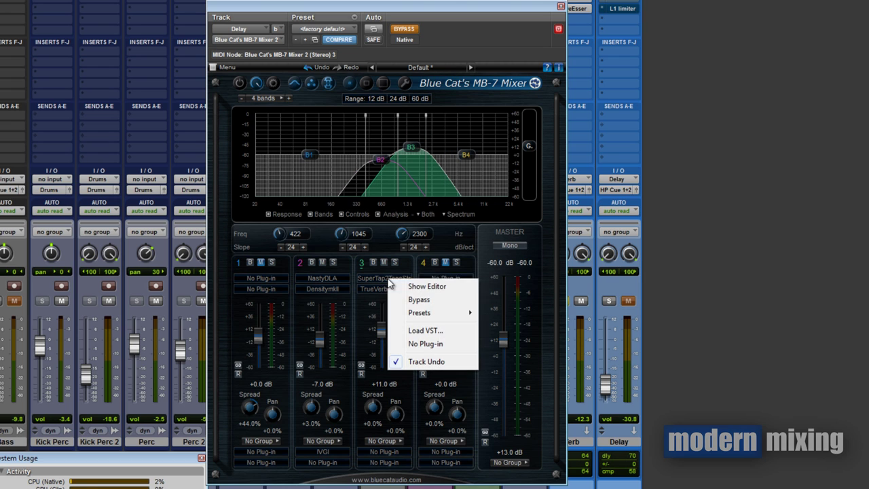
pyautogui.click(427, 285)
pyautogui.moveTo(431, 132); pyautogui.dragTo(429, 181)
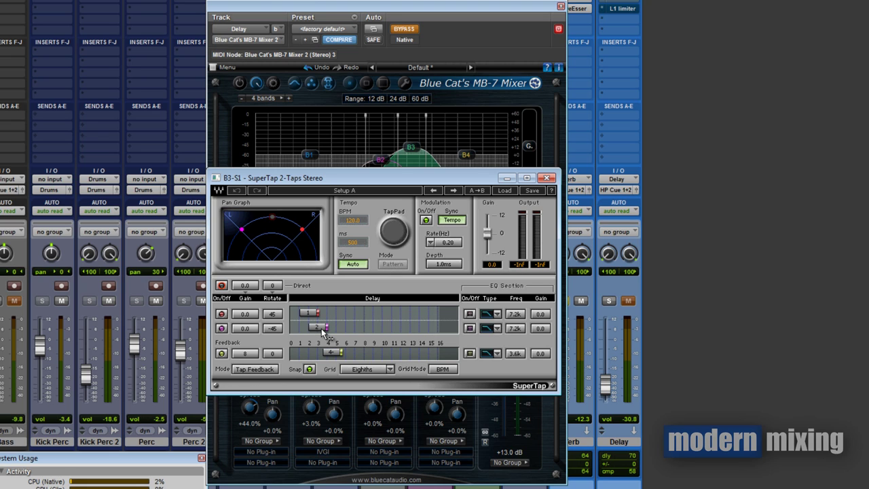
pyautogui.click(547, 178)
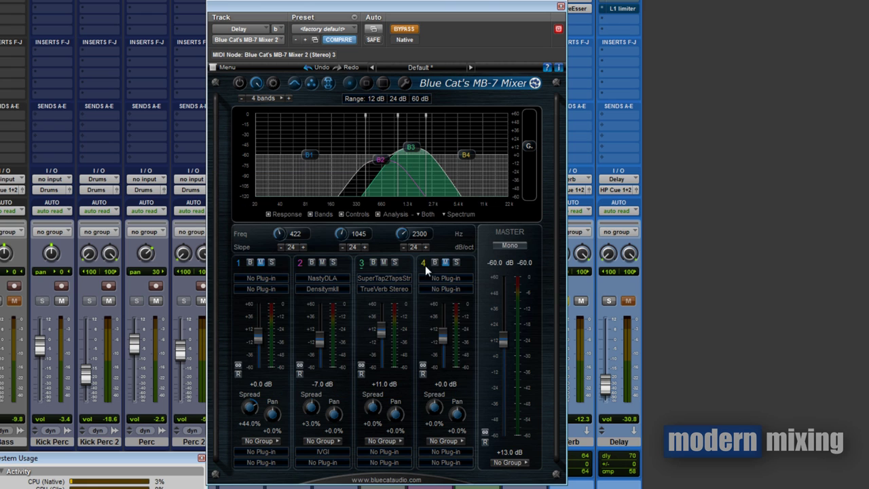
# - Review the TrueVerb Stereo reverb in band 3's second slot and close its editor
pyautogui.click(394, 295)
pyautogui.click(438, 299)
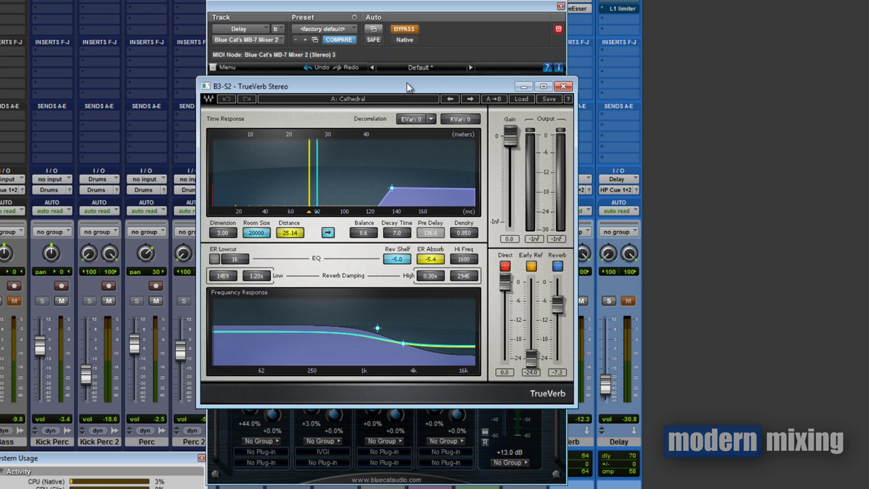
pyautogui.moveTo(409, 87); pyautogui.dragTo(568, 110)
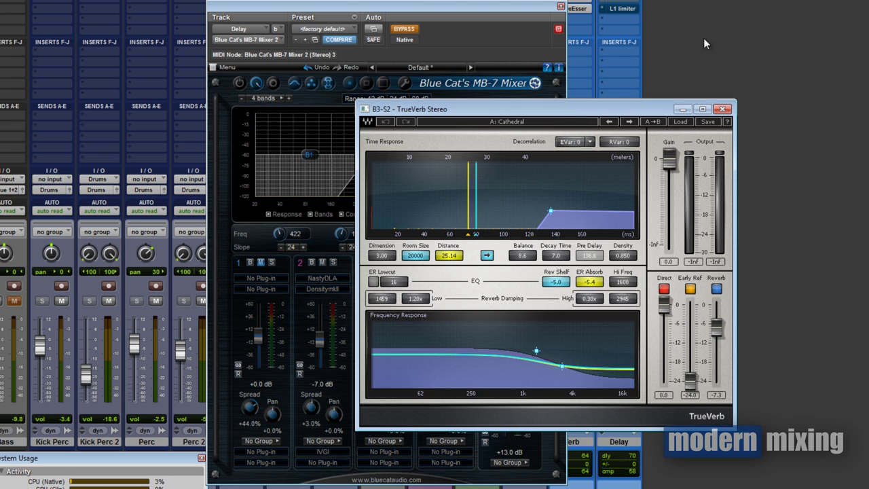
pyautogui.click(724, 109)
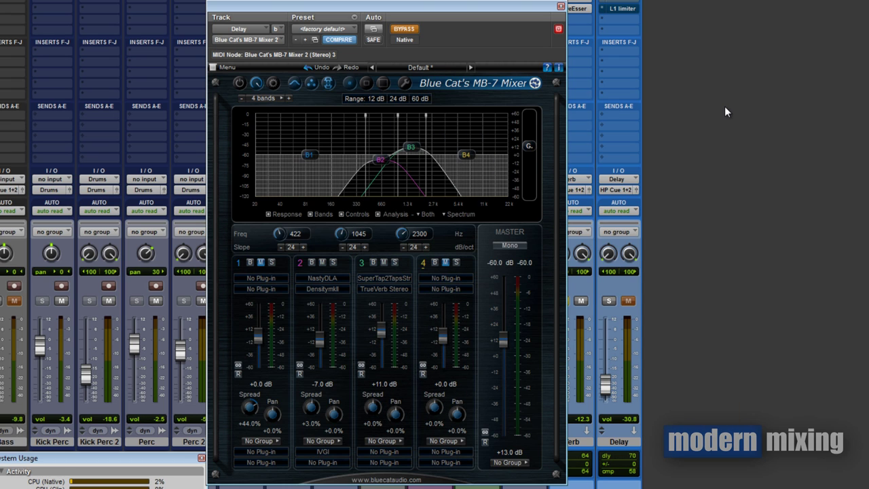
# - Lower band 3's level to +7.3 dB and take the Delay track's MB-7 Mixer out of bypass
pyautogui.moveTo(385, 320)
pyautogui.mouseDown()
pyautogui.moveTo(382, 354)
pyautogui.moveTo(385, 334)
pyautogui.mouseUp()
pyautogui.moveTo(486, 11); pyautogui.dragTo(326, 8)
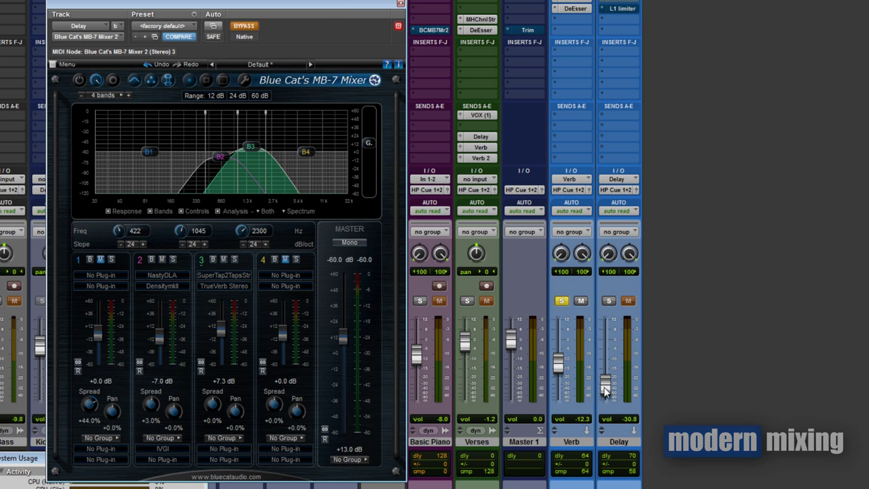
pyautogui.click(246, 27)
# - Solo the Delay track in place of Verb and mute band 3 in its MB-7 Mixer
pyautogui.click(560, 300)
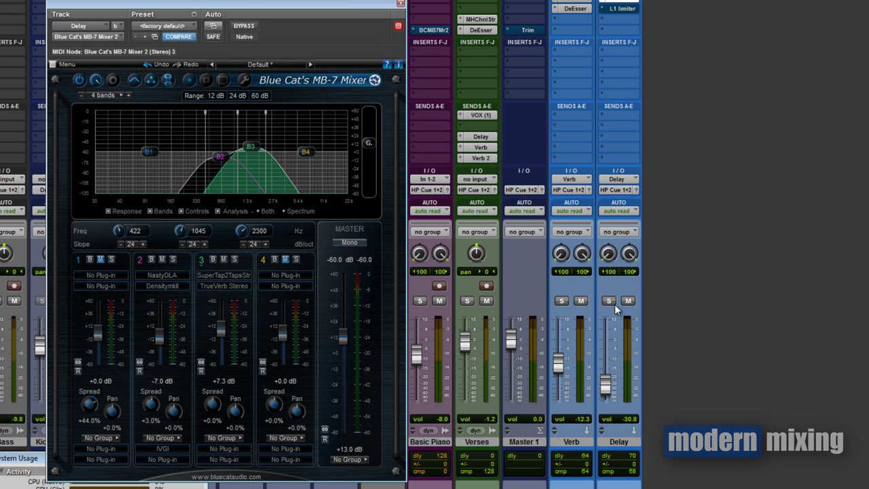
pyautogui.click(609, 300)
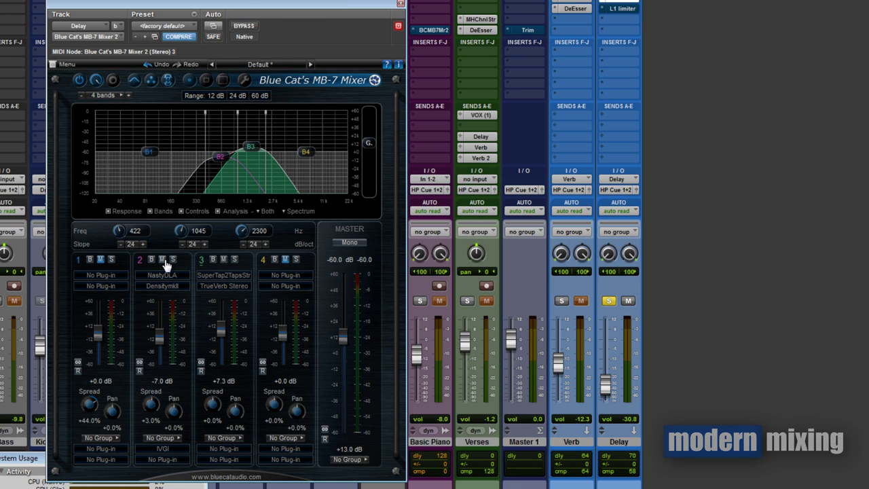
pyautogui.click(235, 259)
pyautogui.moveTo(289, 5); pyautogui.dragTo(823, 27)
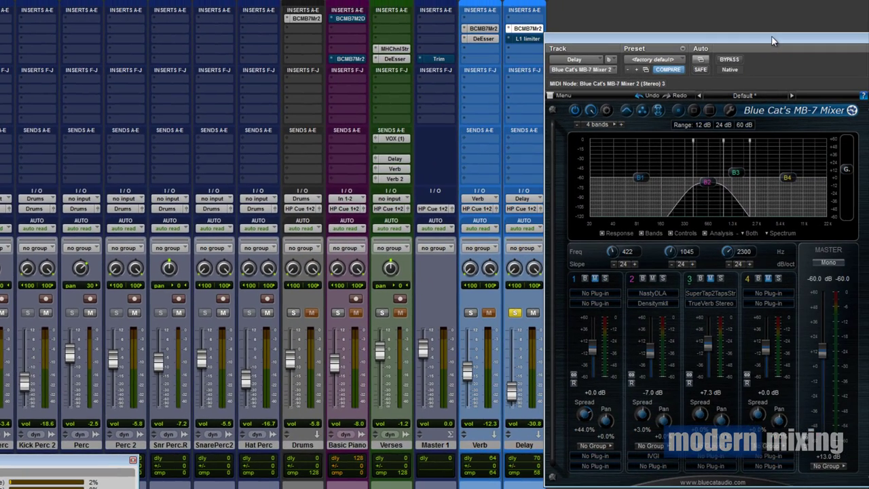
# - Audition band 2 with its NastyDLA editor open beside the mixer, and unmute band 3 during playback
pyautogui.click(700, 297)
pyautogui.click(699, 301)
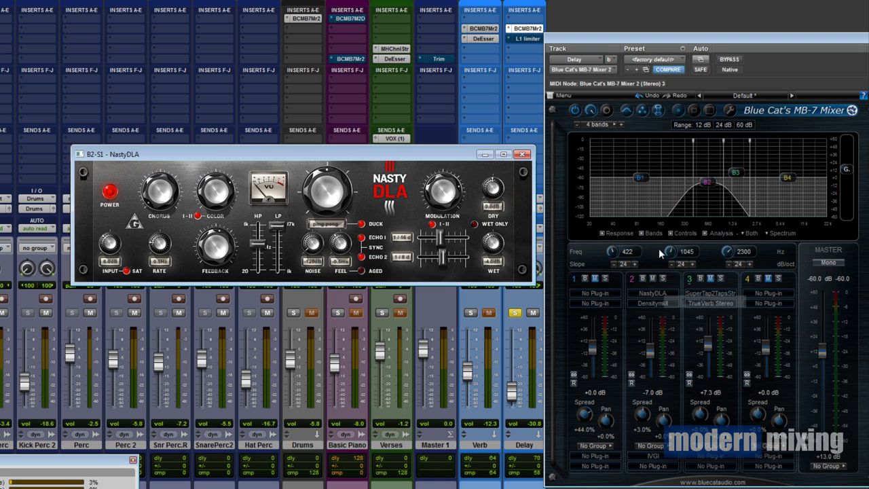
pyautogui.moveTo(406, 154); pyautogui.dragTo(726, 309)
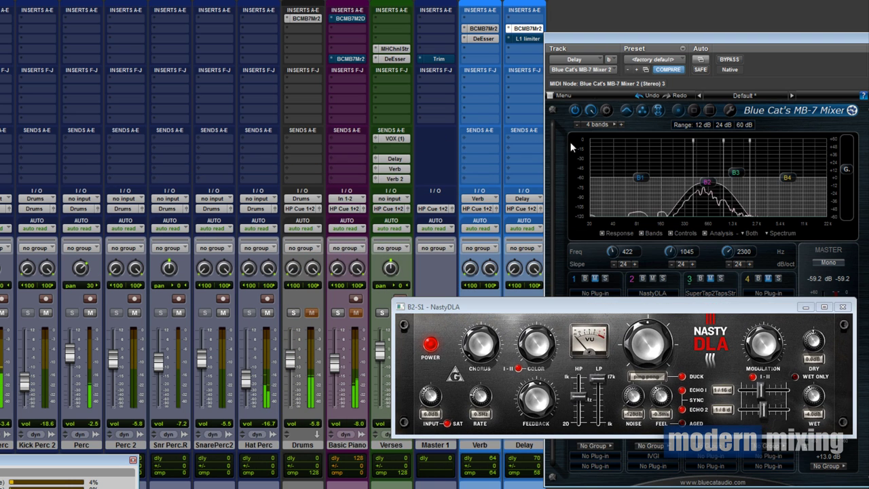
pyautogui.moveTo(582, 307); pyautogui.dragTo(208, 192)
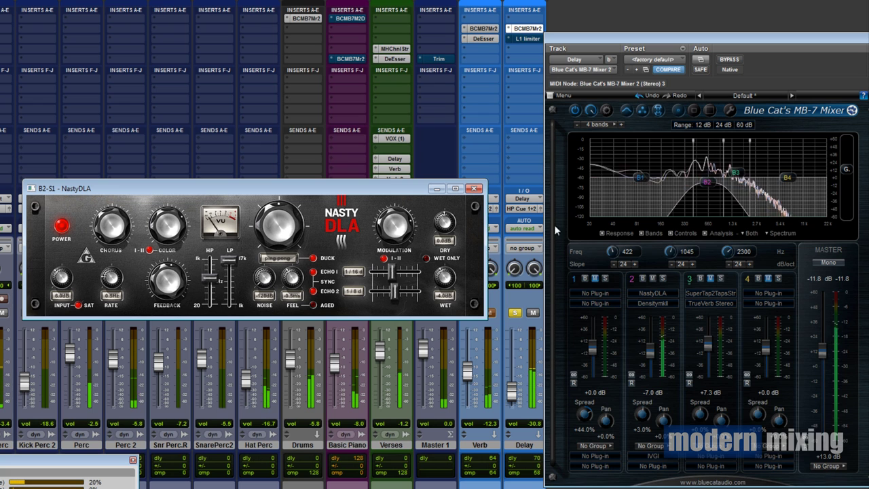
pyautogui.click(711, 279)
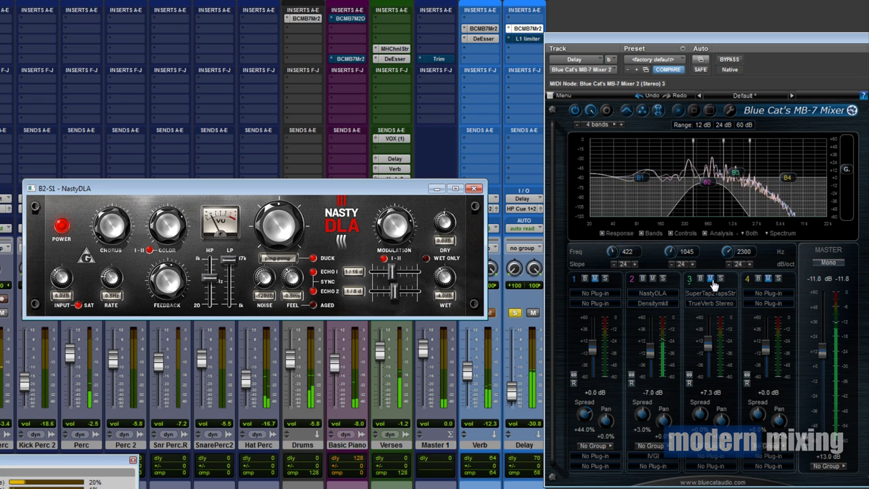
pyautogui.click(711, 279)
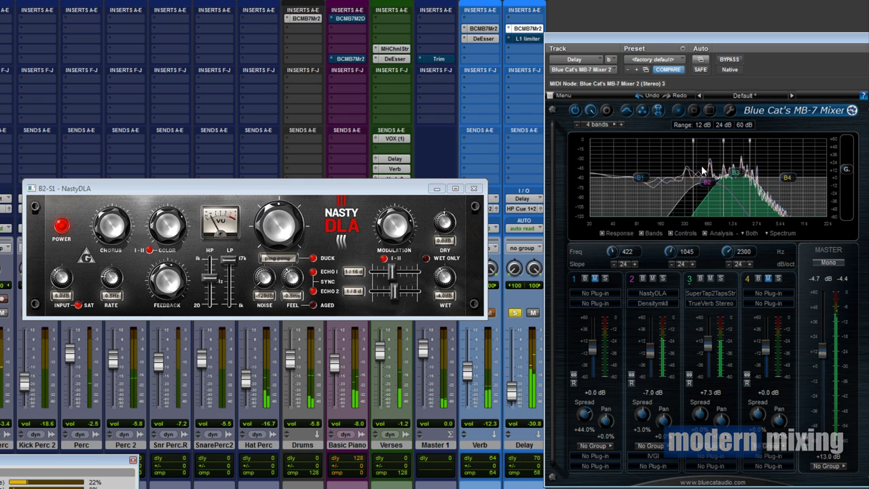
# - Close the NastyDLA editor and the Delay track's MB-7 Mixer, and remove the Delay track's solo
pyautogui.click(474, 189)
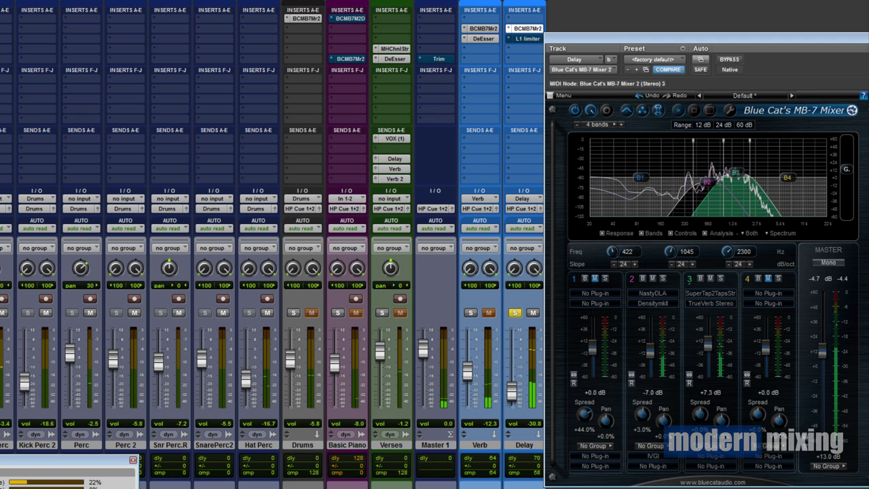
pyautogui.click(850, 31)
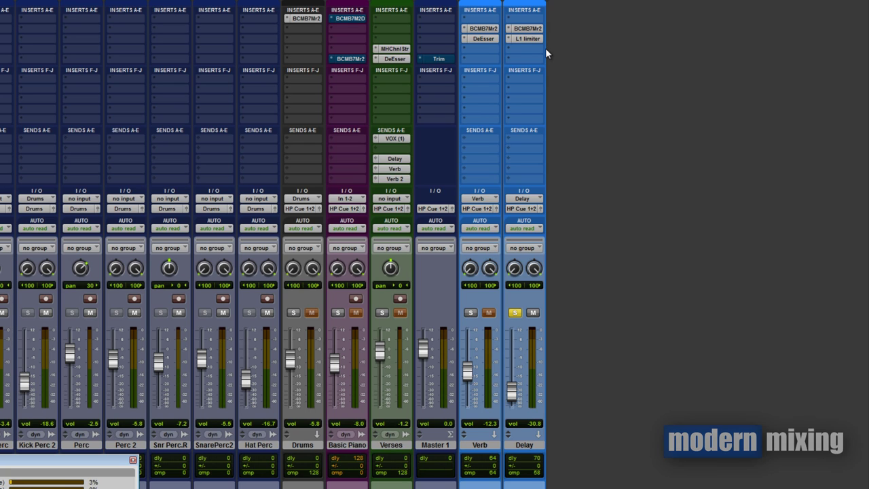
pyautogui.click(515, 312)
# - Check the Verses track's Delay send and switch its Verb send from pre-fader to post-fader
pyautogui.click(396, 159)
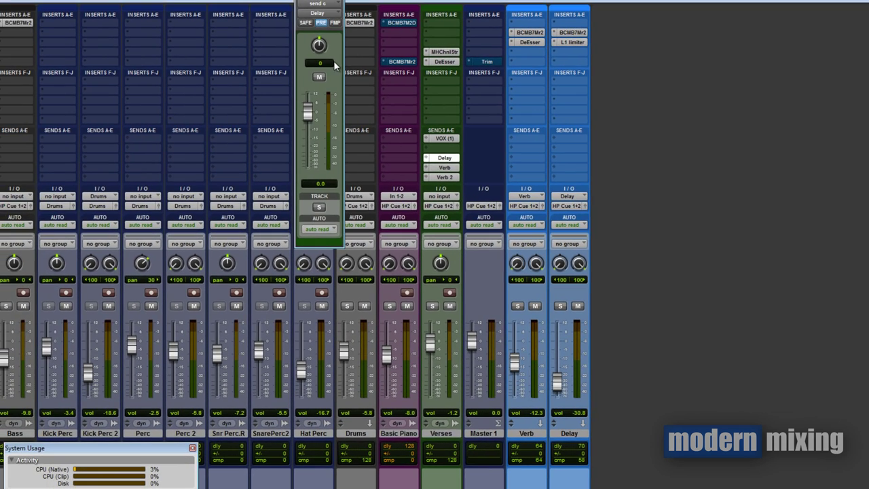
pyautogui.click(444, 168)
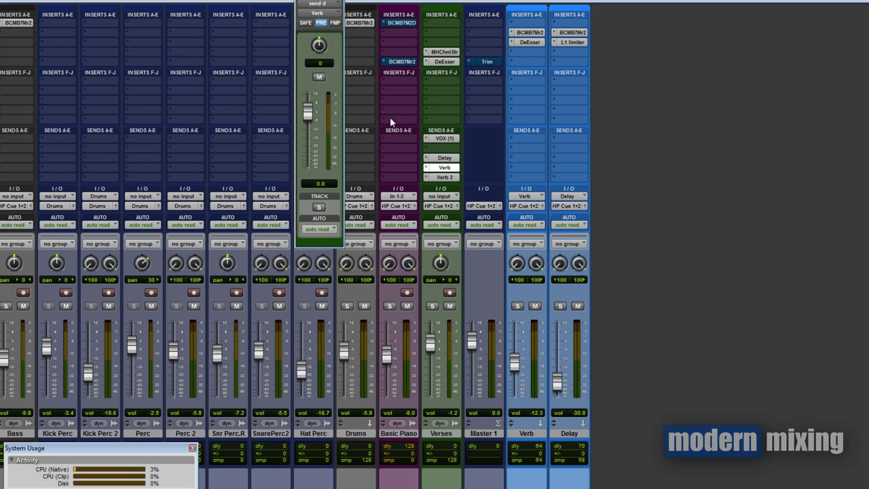
pyautogui.click(321, 23)
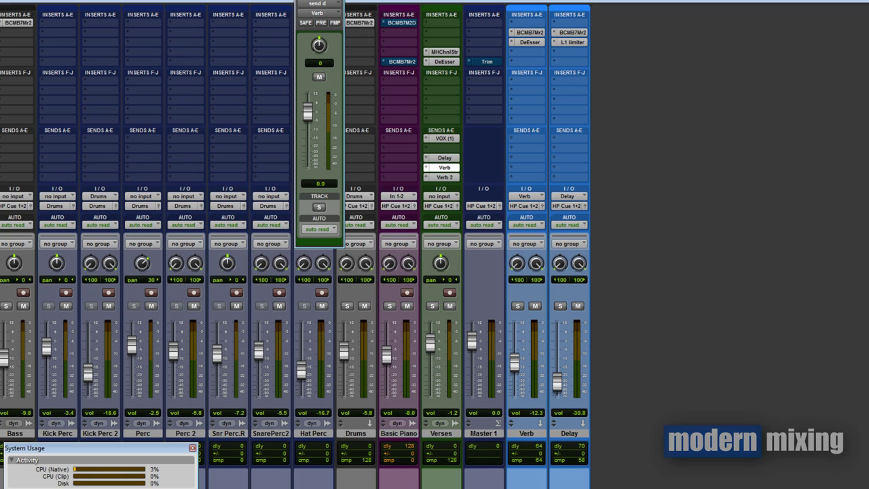
# - Solo the Basic Piano, Verses, Verb and Delay tracks during playback, with the Verb 2 track shown in the mixer
pyautogui.click(390, 305)
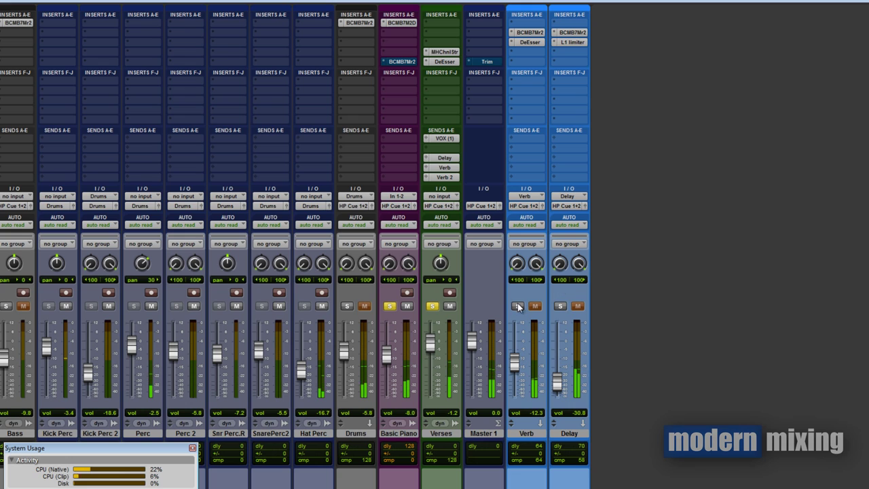
pyautogui.hotkey('shift', 'm')
pyautogui.hotkey('shift', 's')
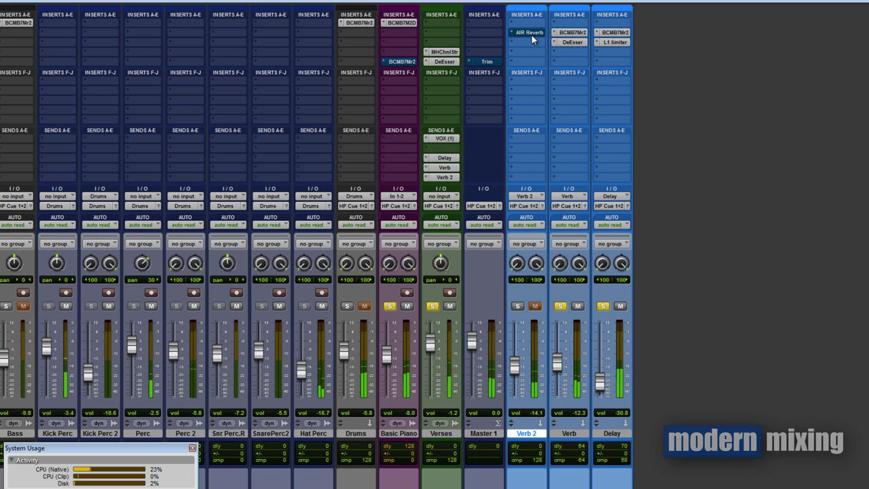
pyautogui.click(535, 305)
pyautogui.click(518, 305)
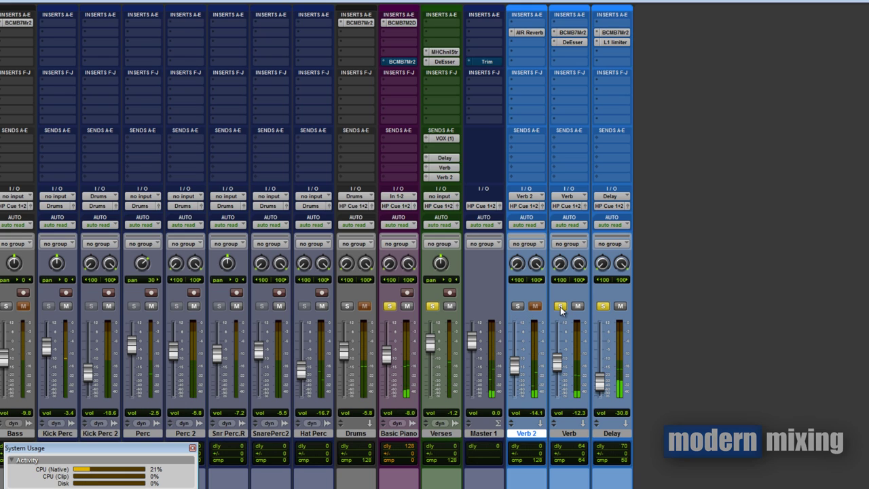
# - Unsolo Verb and Delay to hear the vocal without them, and solo Delay, Verb and Verb 2 to compare
pyautogui.click(560, 307)
pyautogui.click(601, 306)
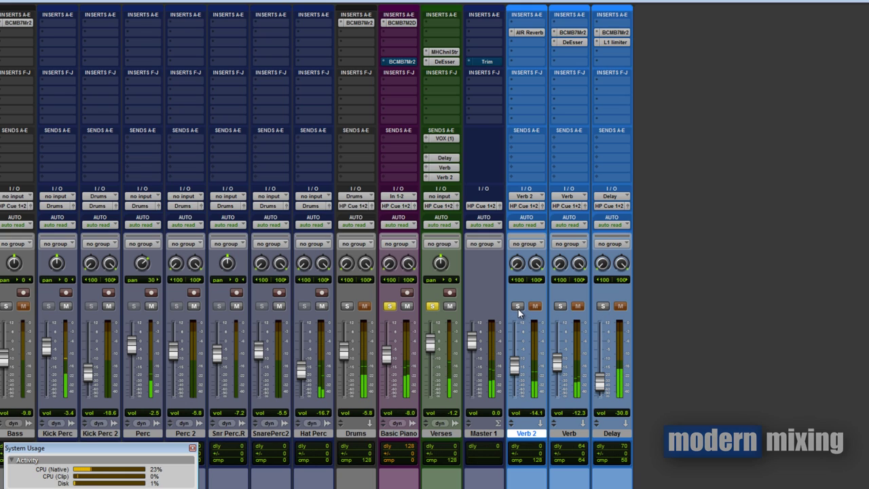
pyautogui.click(603, 306)
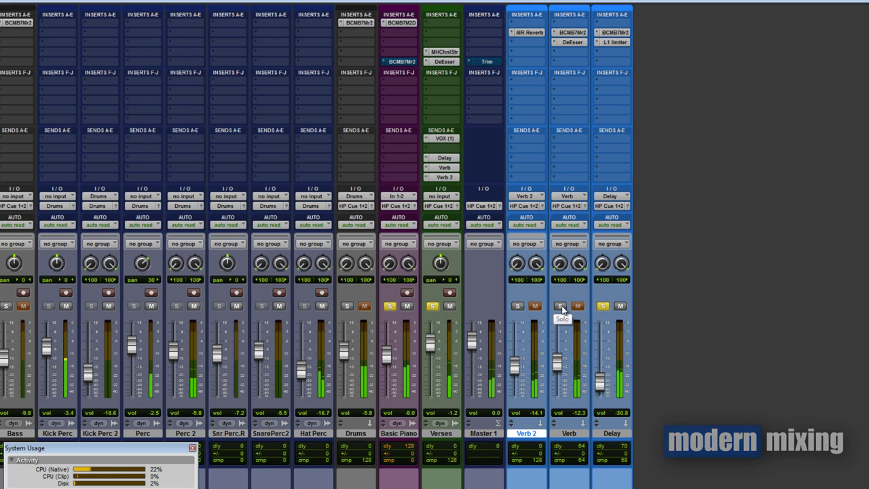
pyautogui.click(561, 307)
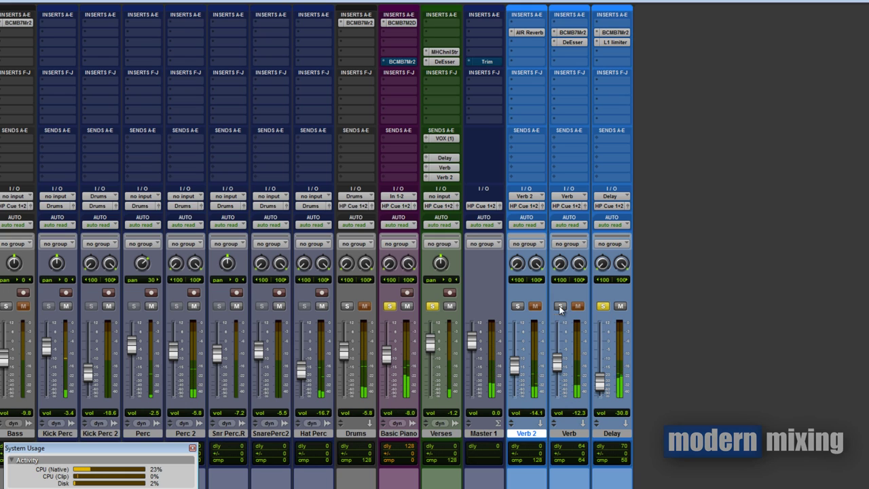
pyautogui.click(518, 307)
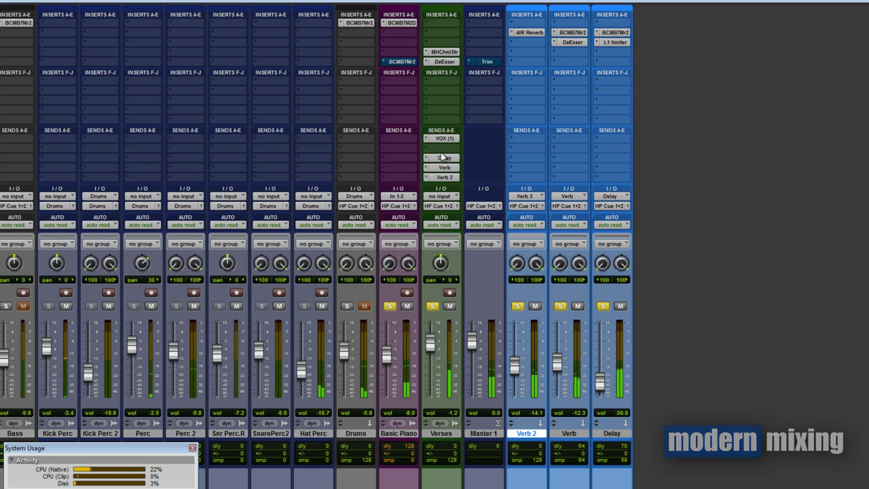
# - Solo Drums as well and set the volume faders to -6.8 for Drums, -14.5 for Verb 2, -13.2 for Verb and -1.9 for Verses
pyautogui.click(347, 306)
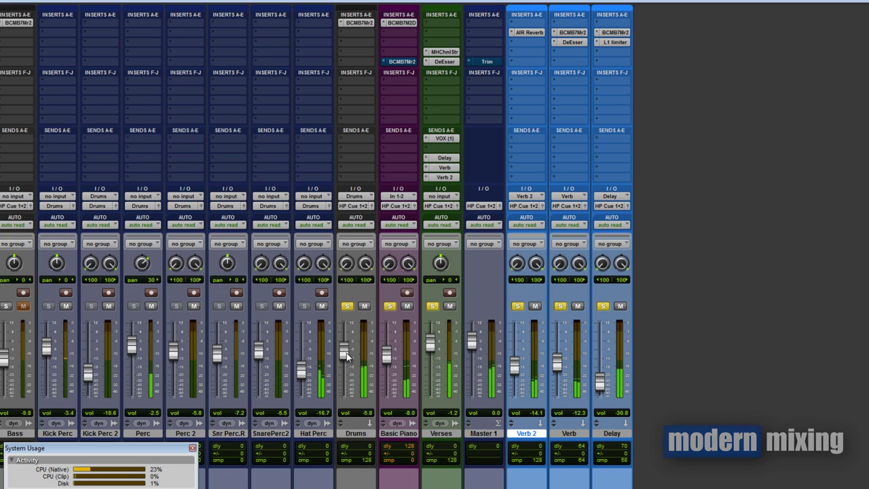
pyautogui.moveTo(346, 354); pyautogui.dragTo(346, 355)
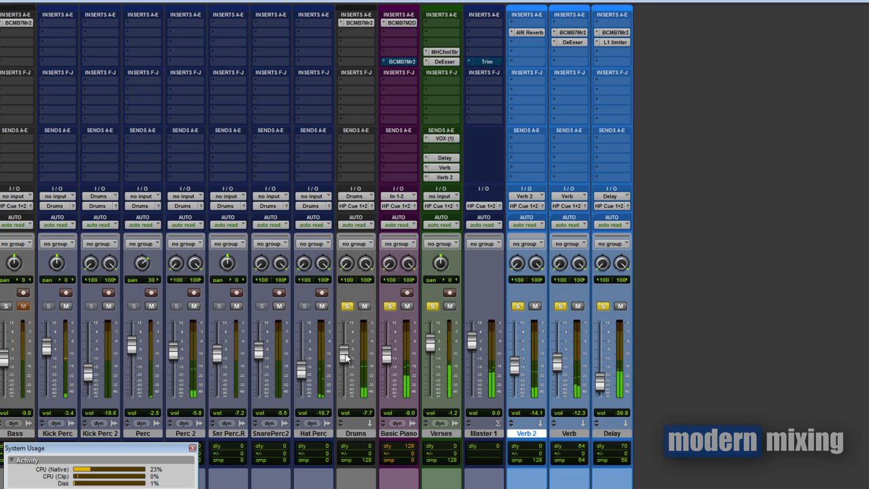
pyautogui.moveTo(347, 357); pyautogui.dragTo(345, 355)
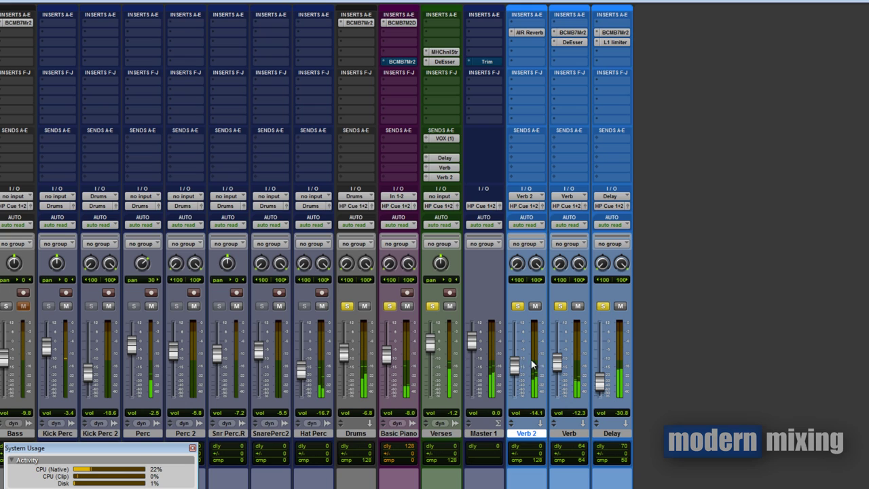
pyautogui.moveTo(517, 367)
pyautogui.mouseDown()
pyautogui.moveTo(561, 369)
pyautogui.moveTo(515, 365)
pyautogui.mouseUp()
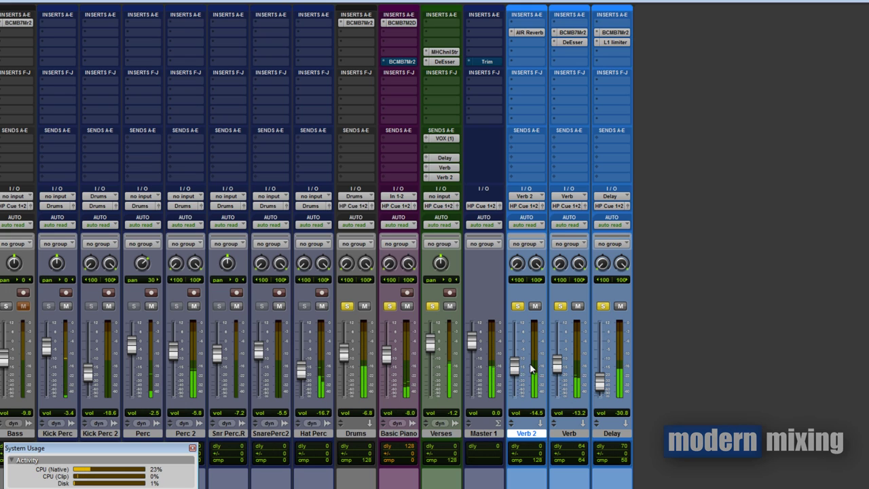
pyautogui.moveTo(432, 343); pyautogui.dragTo(432, 345)
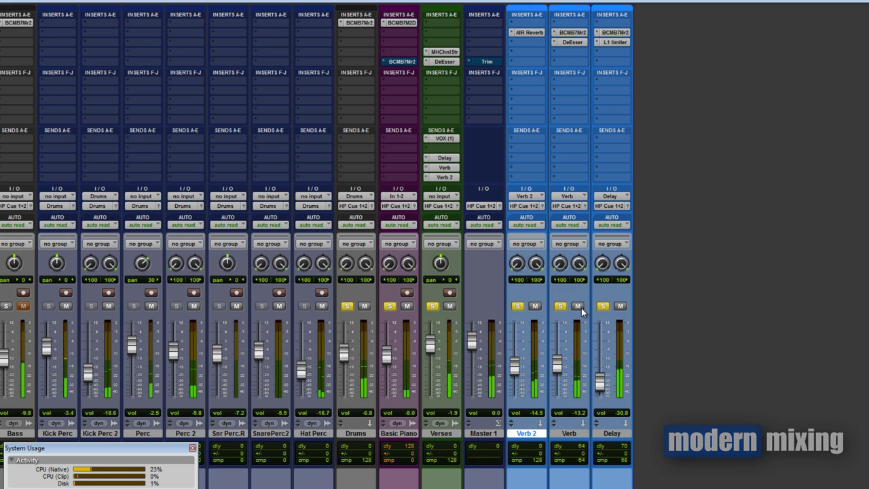
# - Remove the solos from the Drums, Basic Piano, Verses, Verb 2, Verb and Delay tracks and stop playback
pyautogui.click(345, 308)
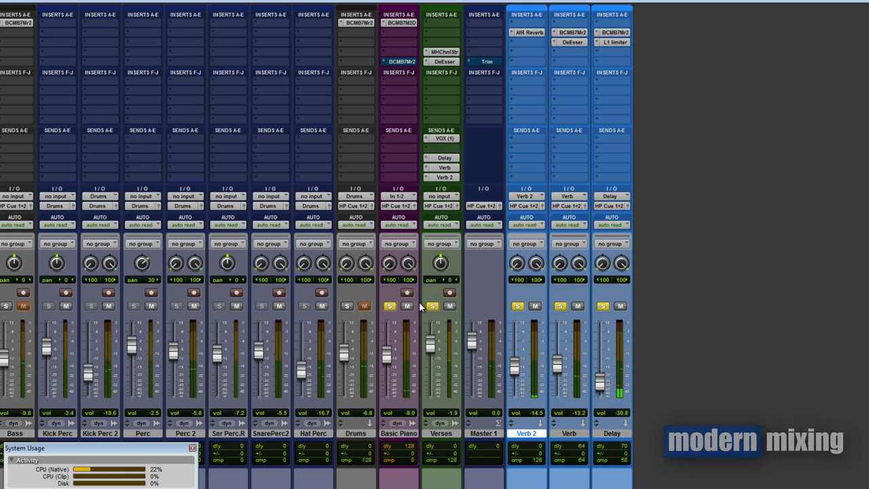
pyautogui.click(392, 307)
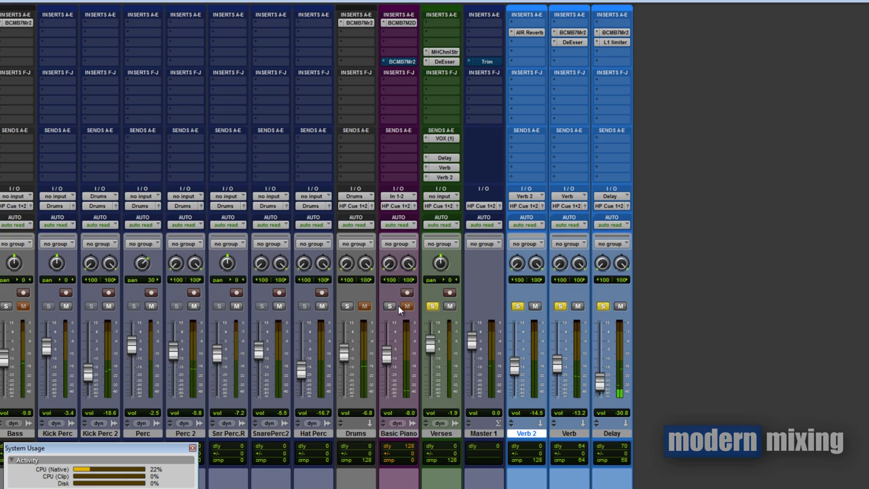
pyautogui.click(561, 307)
pyautogui.click(602, 307)
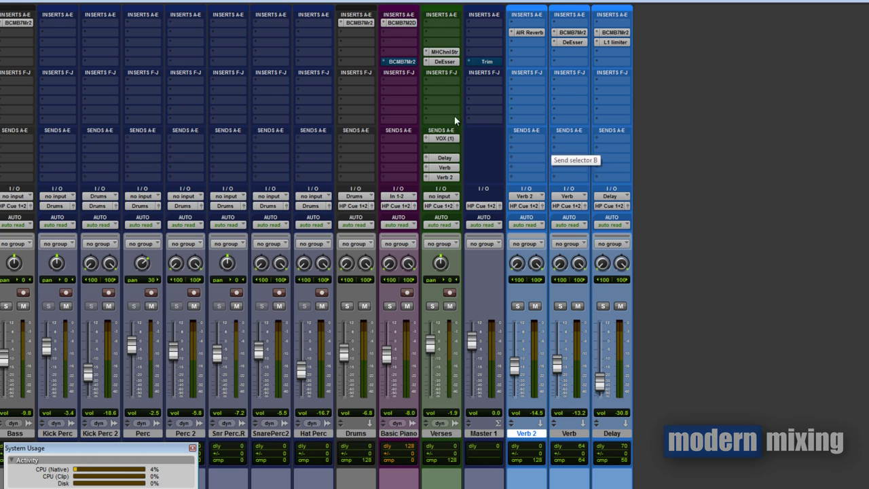
# - View the dual MB-7 Mixer on the Basic Piano track's first insert and close it
pyautogui.click(400, 26)
pyautogui.moveTo(502, 137); pyautogui.dragTo(278, 65)
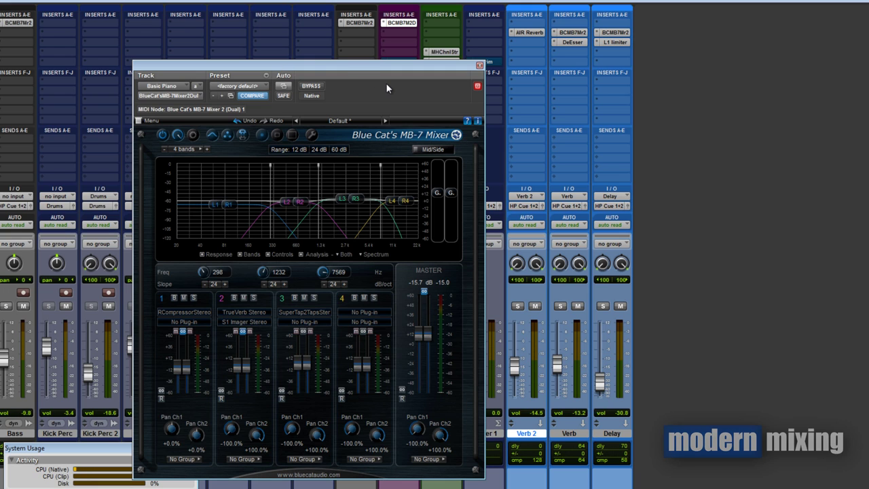
pyautogui.moveTo(479, 67); pyautogui.dragTo(420, 66)
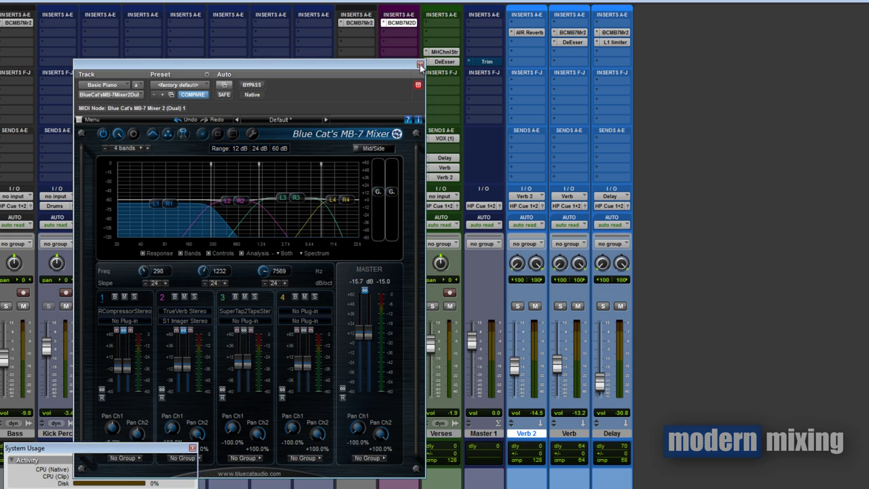
pyautogui.click(420, 65)
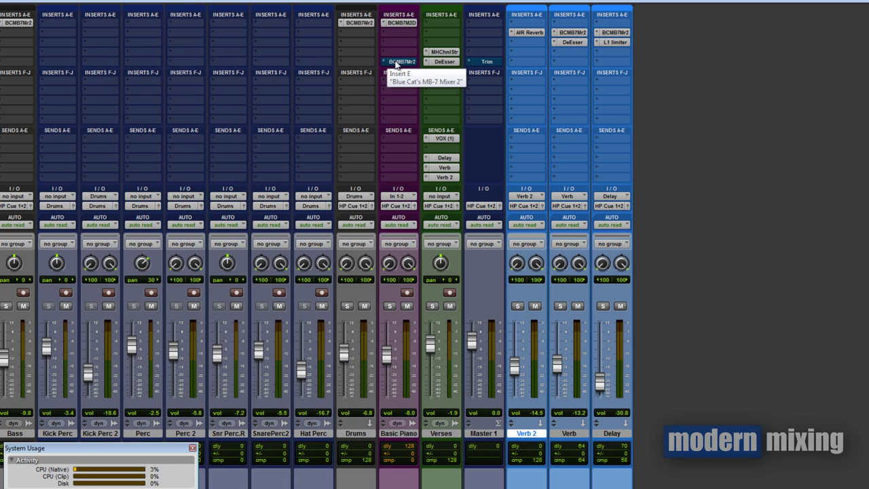
# - Open the bypassed stereo MB-7 Mixer on the Basic Piano track's insert E and reposition its window to show the whole plug-in
pyautogui.click(398, 62)
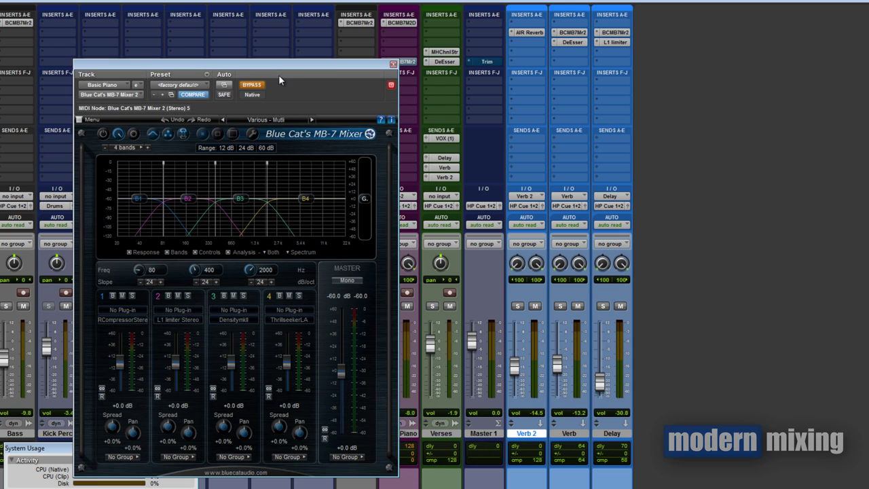
pyautogui.moveTo(278, 74); pyautogui.dragTo(385, 84)
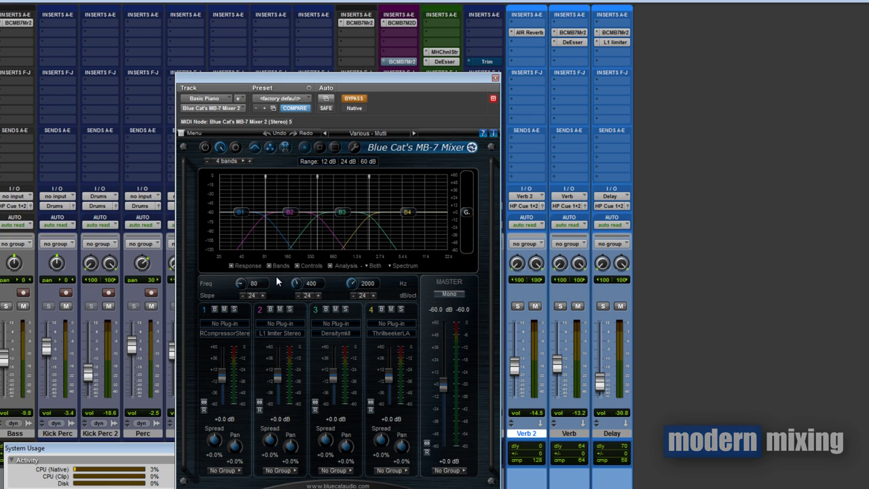
pyautogui.click(287, 242)
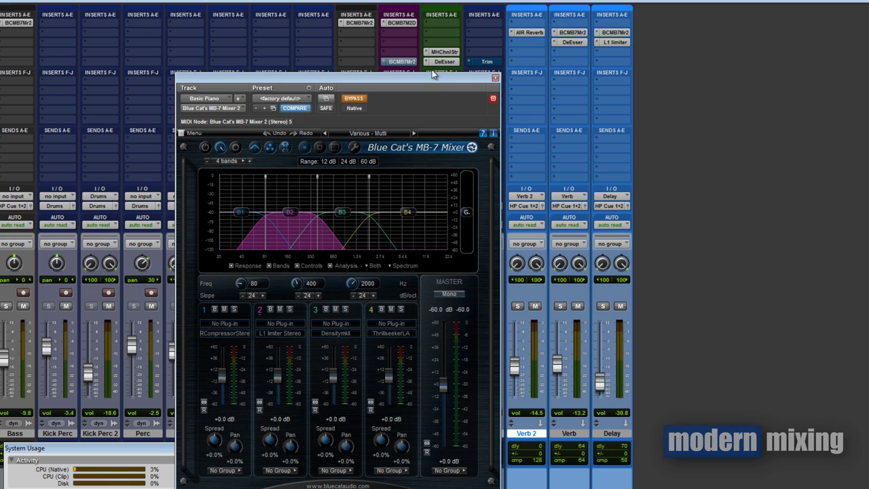
pyautogui.moveTo(432, 78); pyautogui.dragTo(474, 29)
# - Show the editors of band 1's RCompressor and band 2's L1 limiter and place them on either side of the mixer
pyautogui.click(272, 301)
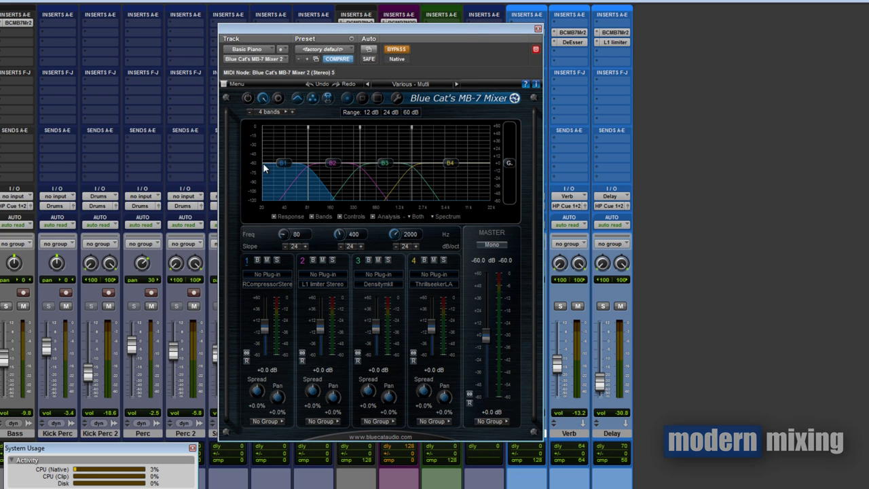
pyautogui.click(282, 290)
pyautogui.click(302, 294)
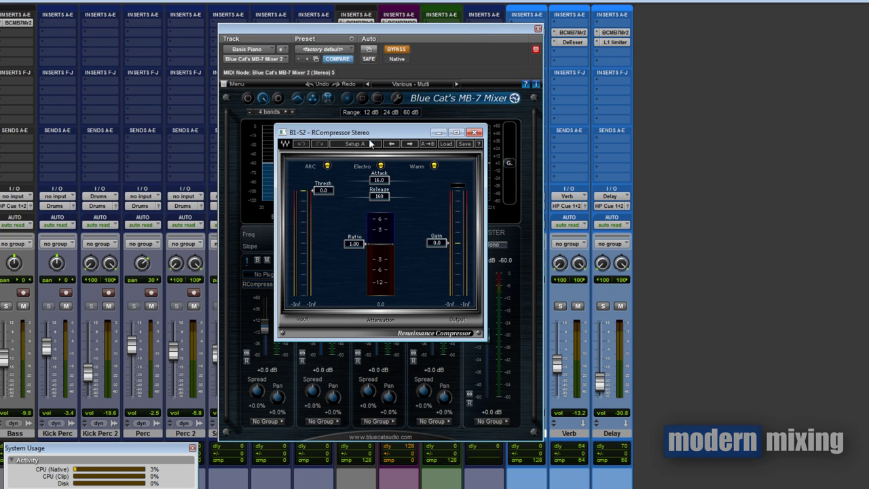
pyautogui.moveTo(323, 164); pyautogui.dragTo(56, 45)
pyautogui.click(330, 287)
pyautogui.click(350, 290)
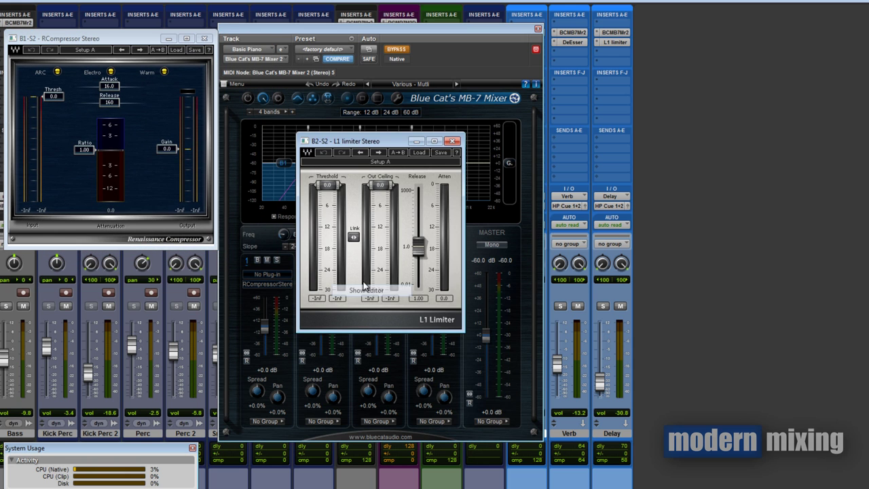
pyautogui.moveTo(370, 142); pyautogui.dragTo(620, 35)
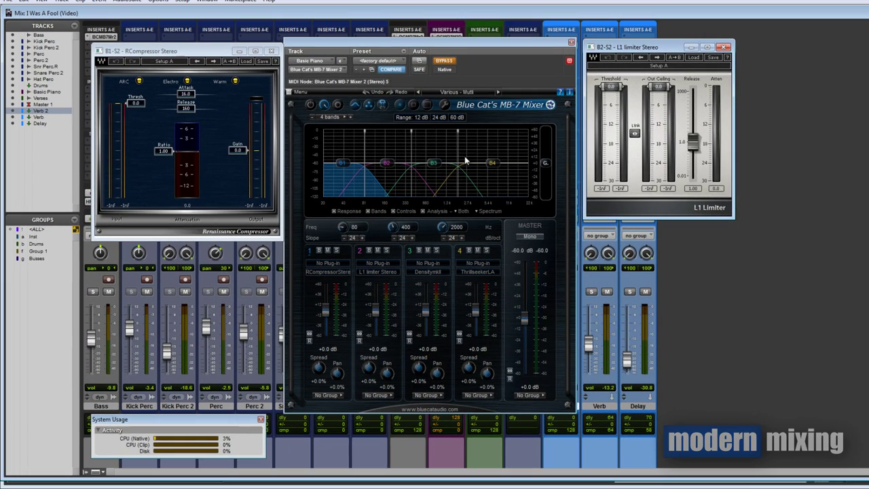
# - Show the editors of band 3's Densitymkll and band 4's ThrillseekerLA and place them below the other two editors
pyautogui.click(399, 285)
pyautogui.click(439, 277)
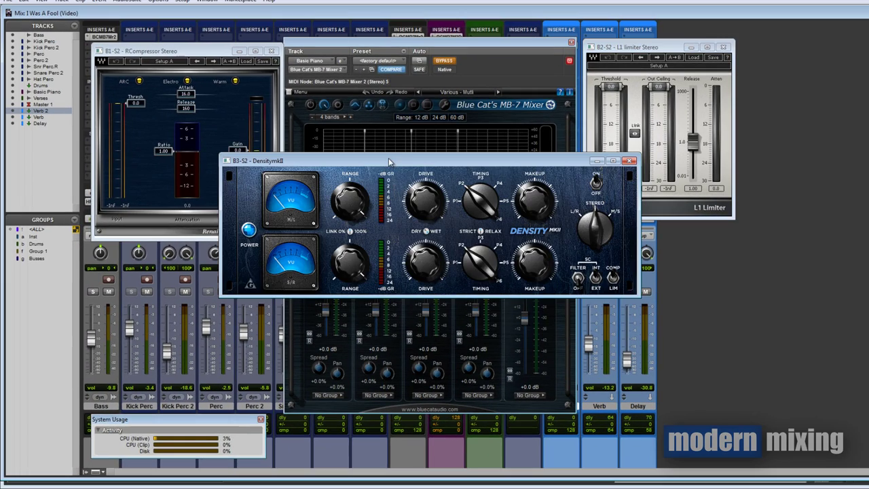
pyautogui.moveTo(388, 158); pyautogui.dragTo(155, 282)
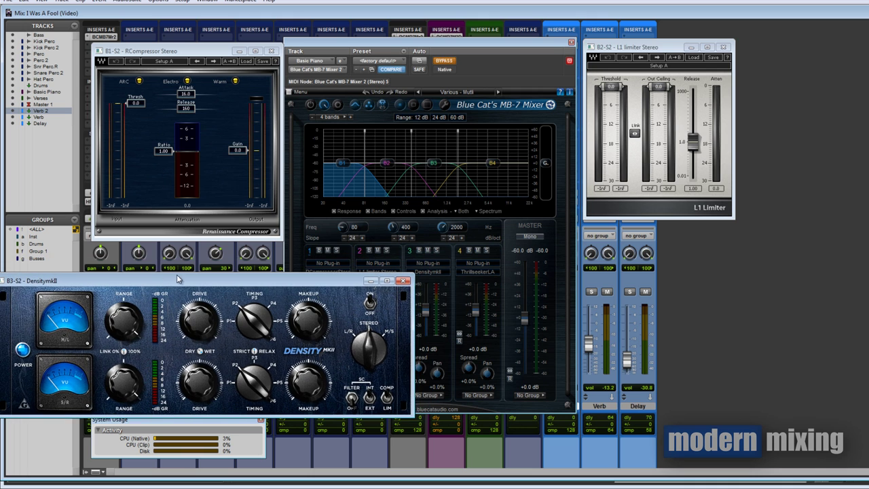
pyautogui.click(487, 273)
pyautogui.click(506, 280)
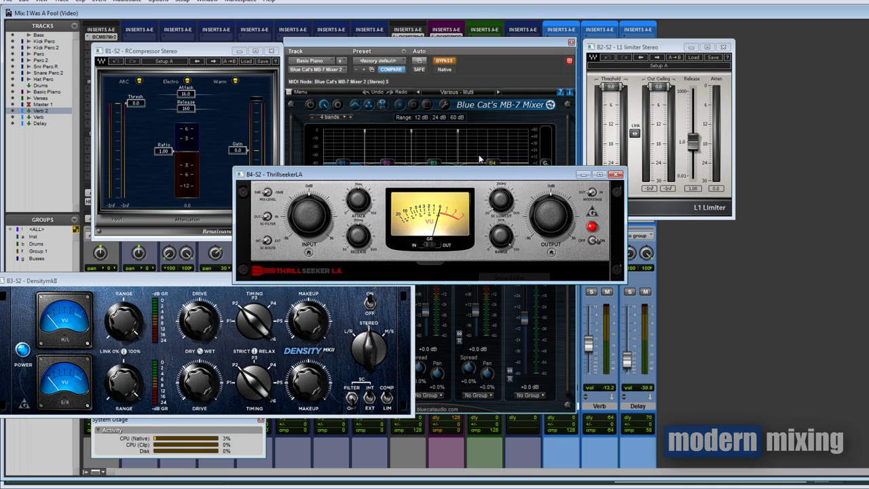
pyautogui.moveTo(464, 177); pyautogui.dragTo(732, 309)
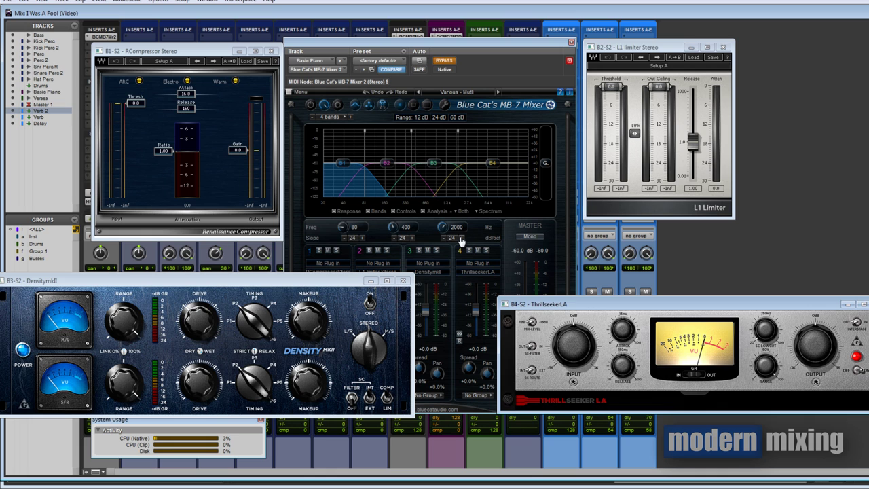
# - Close the four hosted plug-in editors and load the "L1 - Mutli" preset in the Basic Piano MB-7 Mixer
pyautogui.click(421, 279)
pyautogui.click(862, 303)
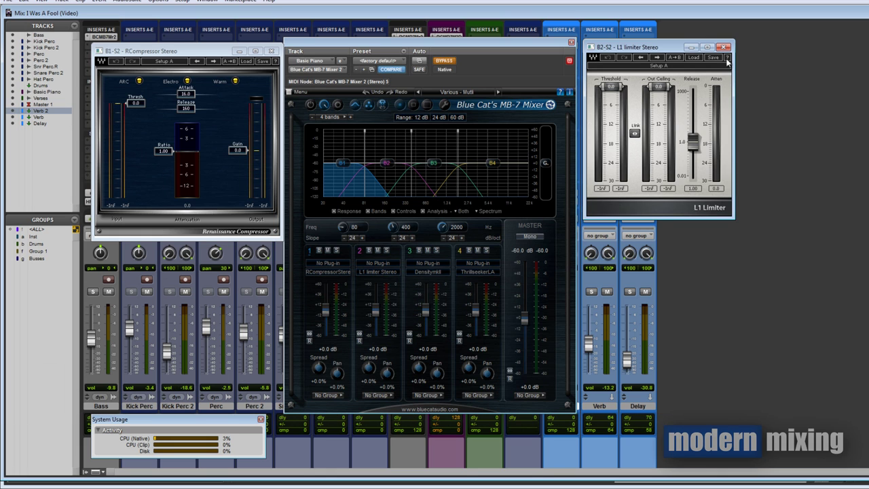
pyautogui.click(724, 47)
pyautogui.click(271, 51)
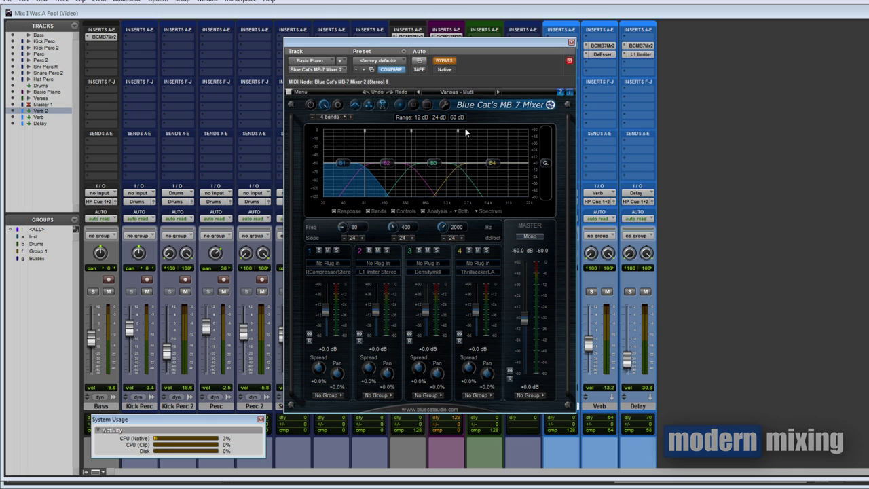
pyautogui.click(464, 92)
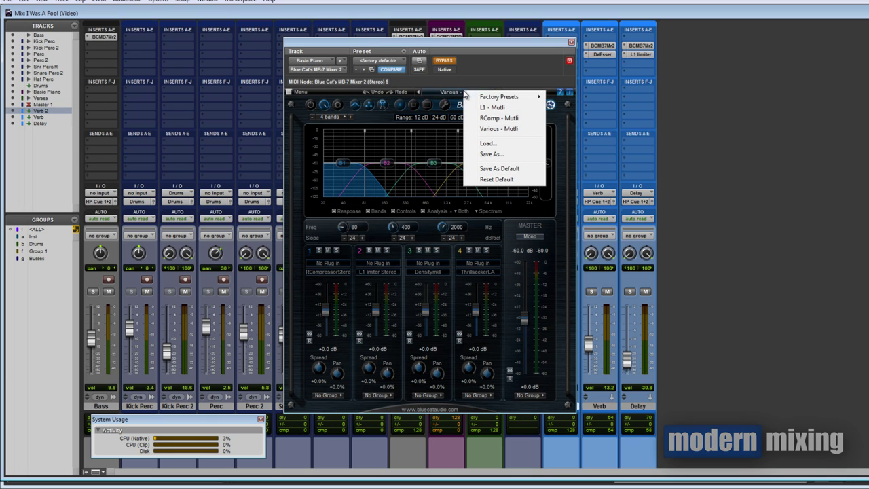
pyautogui.click(511, 109)
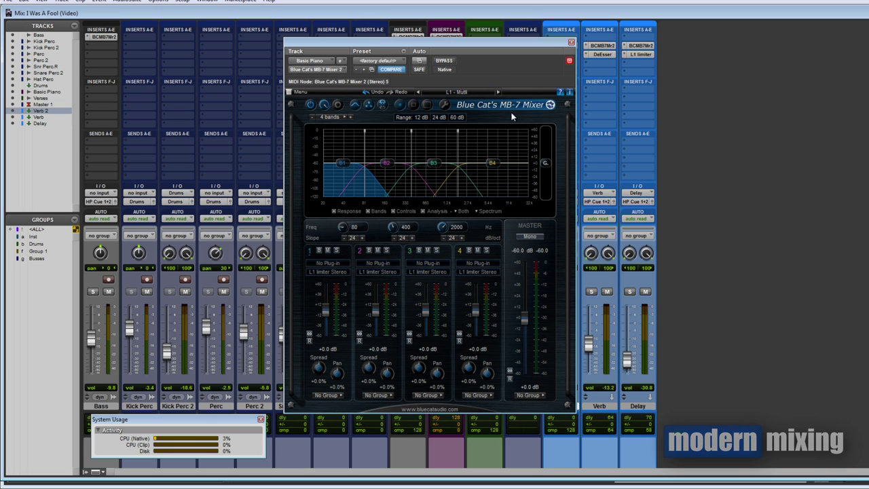
# - Show the L1 limiter editors of bands 1 and 2 and place them on either side of the mixer
pyautogui.click(331, 275)
pyautogui.moveTo(403, 143); pyautogui.dragTo(192, 44)
pyautogui.click(391, 273)
pyautogui.click(418, 278)
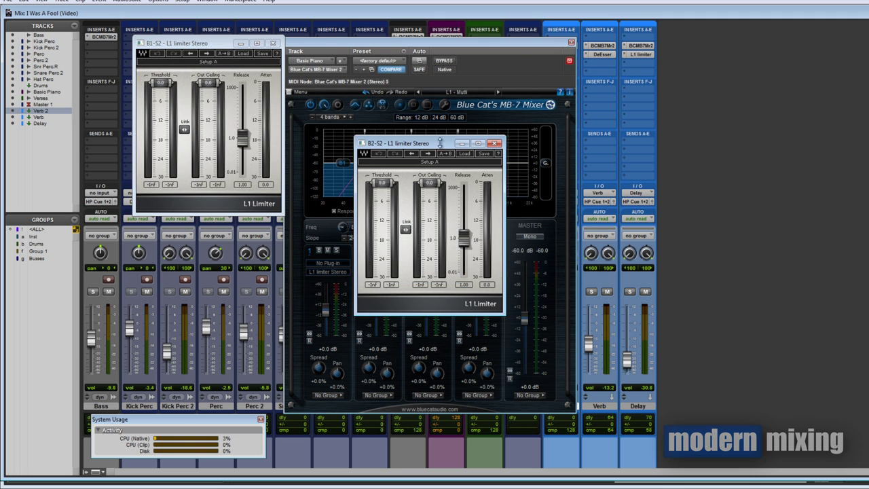
pyautogui.moveTo(440, 143); pyautogui.dragTo(672, 45)
# - Show the L1 limiter editors of bands 3 and 4 and place them below the band 1 and band 2 editors
pyautogui.click(434, 273)
pyautogui.click(472, 279)
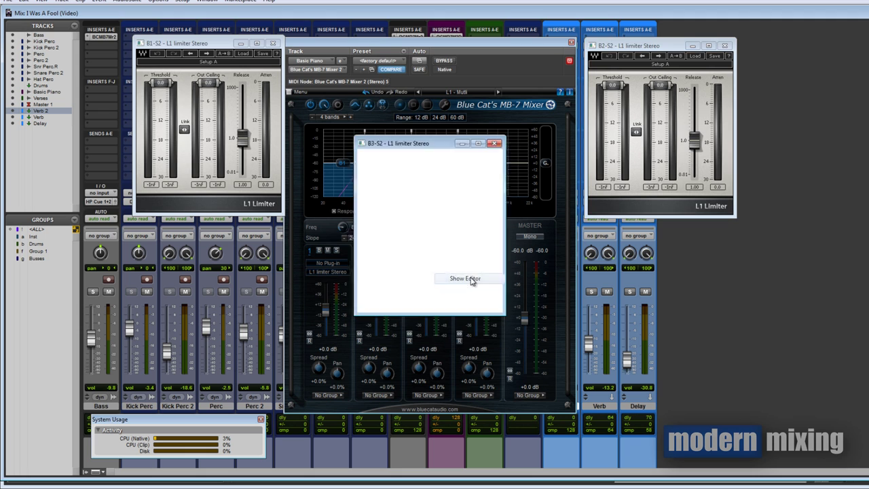
pyautogui.moveTo(408, 144)
pyautogui.mouseDown()
pyautogui.moveTo(247, 231)
pyautogui.moveTo(188, 232)
pyautogui.mouseUp()
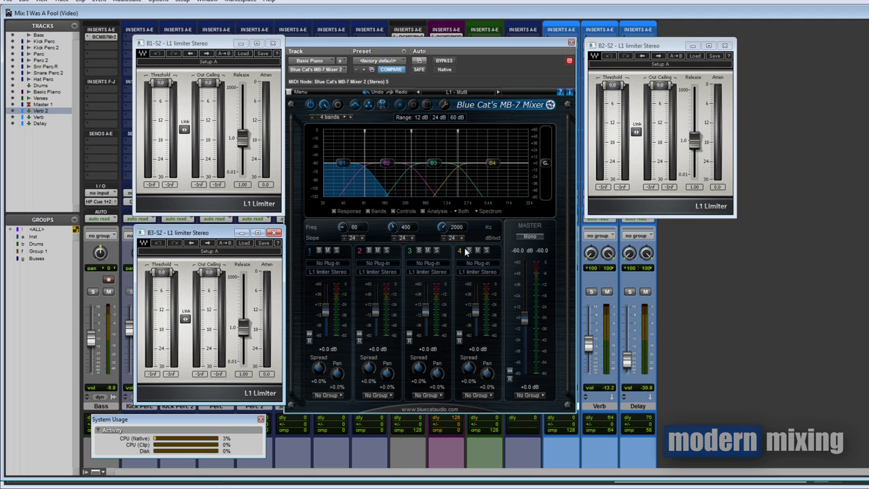
pyautogui.click(483, 273)
pyautogui.click(518, 279)
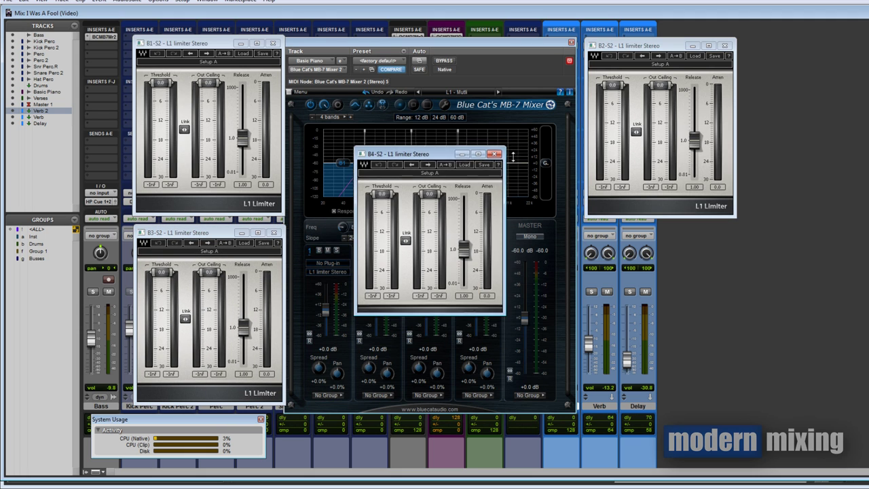
pyautogui.moveTo(423, 143); pyautogui.dragTo(659, 236)
# - Load the "RComp - Mutli" preset and move the band 1 and band 3 RCompressor editors clear of the mixer
pyautogui.click(462, 91)
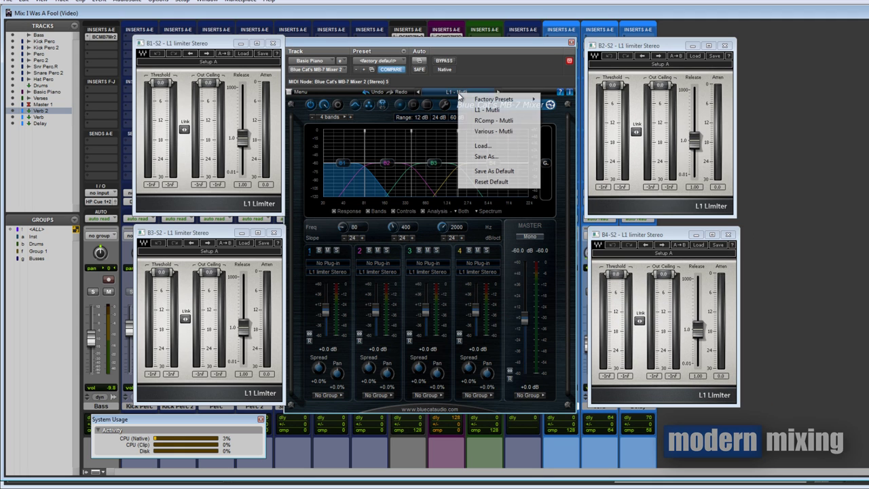
pyautogui.click(487, 120)
pyautogui.moveTo(207, 43); pyautogui.dragTo(170, 33)
pyautogui.moveTo(244, 234); pyautogui.dragTo(201, 242)
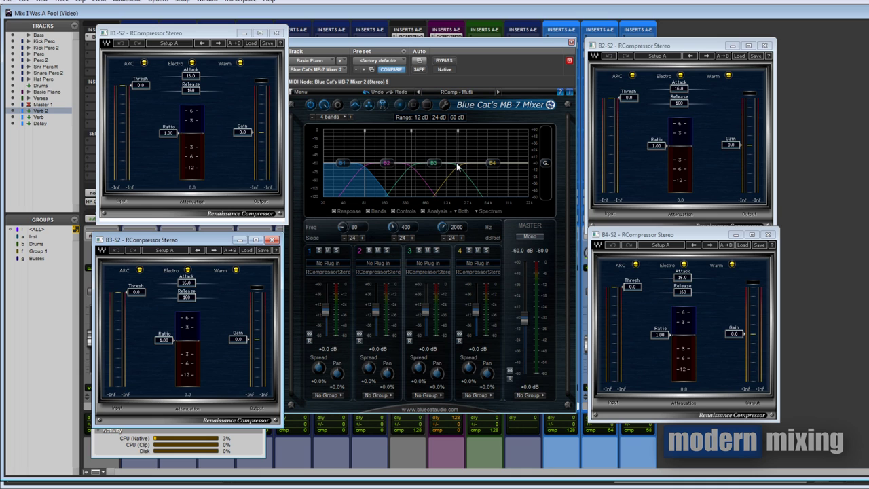
# - Close the four RCompressor editors and the Basic Piano track's MB-7 Mixer window
pyautogui.click(275, 33)
pyautogui.click(272, 240)
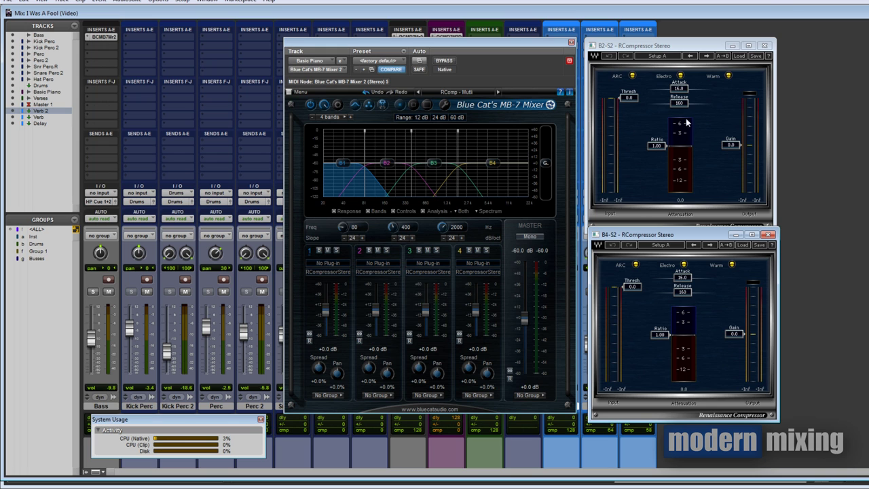
pyautogui.click(764, 45)
pyautogui.click(770, 234)
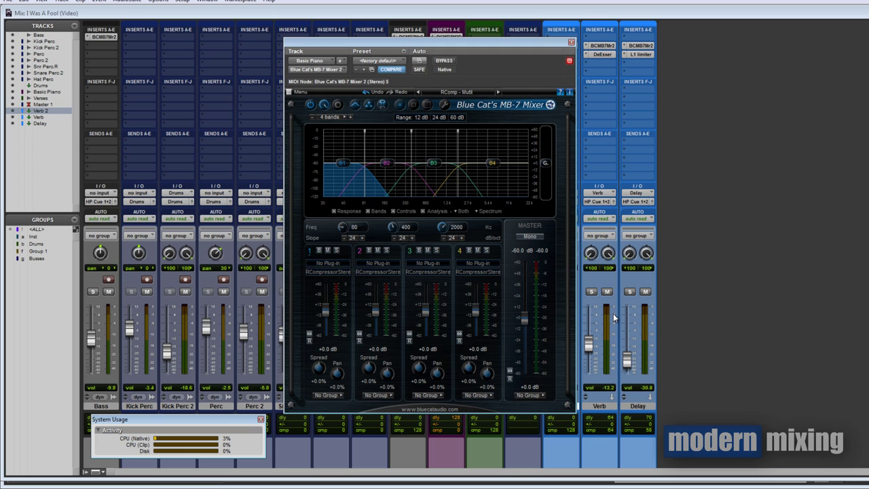
pyautogui.click(571, 43)
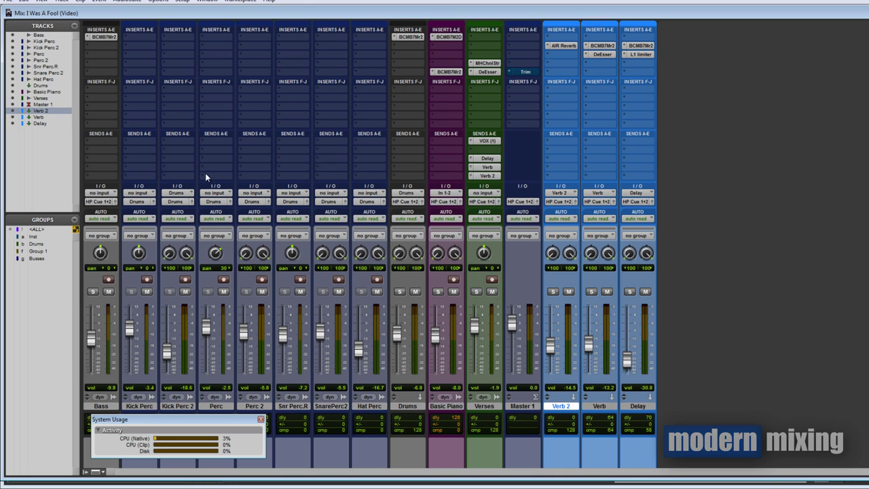